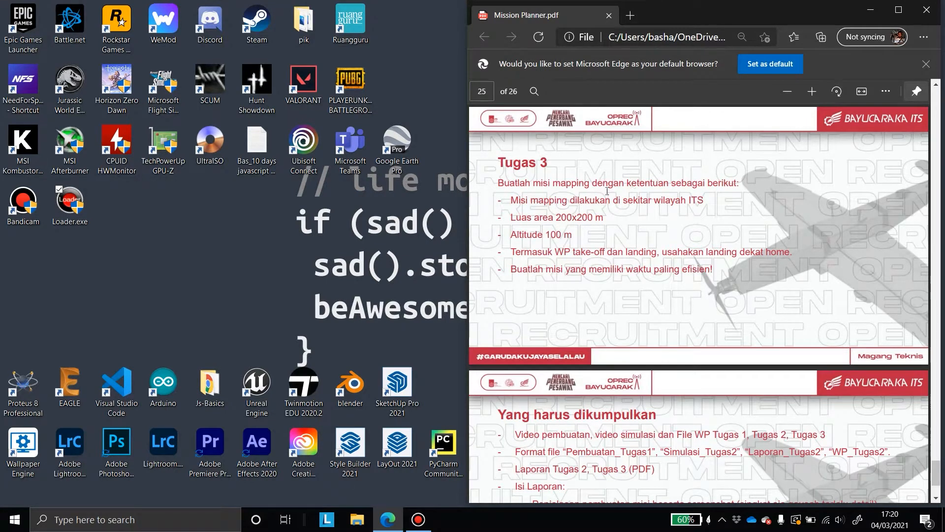
Read the mapping task requirements, launch Mission Planner and open its flight planning view
{"action": "left_click_drag", "start_coordinate": [553, 201], "coordinate": [600, 202]}
{"action": "left_click", "coordinate": [655, 211]}
{"action": "key", "text": "super"}
{"action": "type", "text": "mis"}
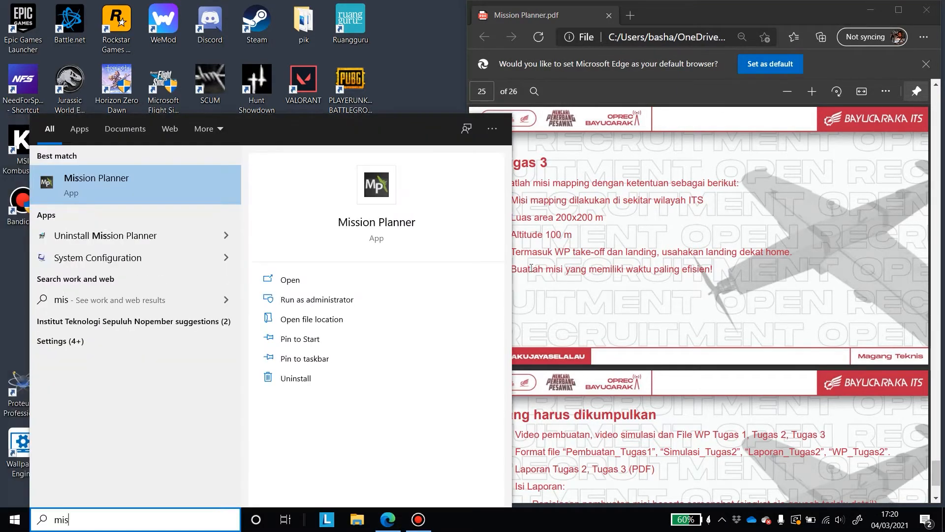
{"action": "type", "text": "sion"}
{"action": "key", "text": "Return"}
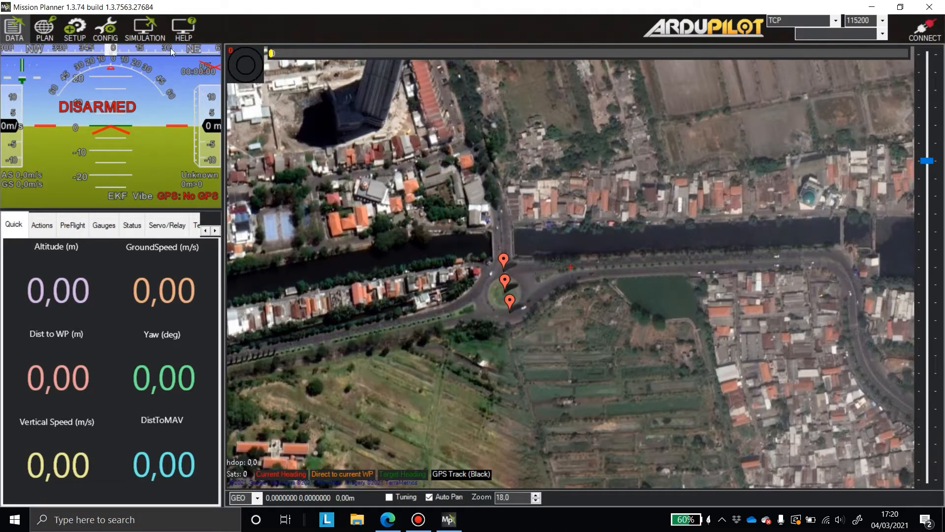
{"action": "left_click", "coordinate": [54, 25]}
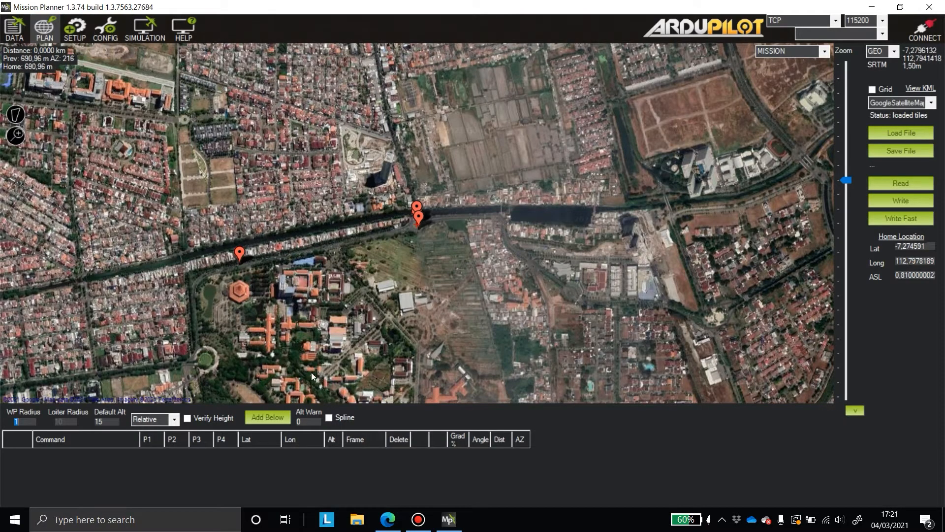
Switch the map over the ITS campus to GoogleHybridMap and show the grid overlay
{"action": "left_click_drag", "start_coordinate": [311, 372], "coordinate": [434, 192]}
{"action": "scroll", "coordinate": [437, 177], "scroll_direction": "up", "scroll_amount": 1}
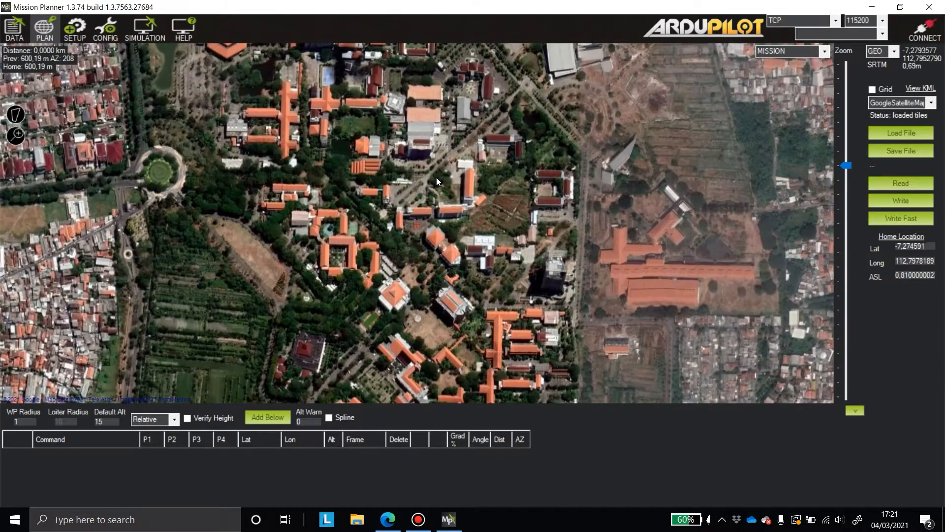
{"action": "left_click_drag", "start_coordinate": [365, 132], "coordinate": [344, 167]}
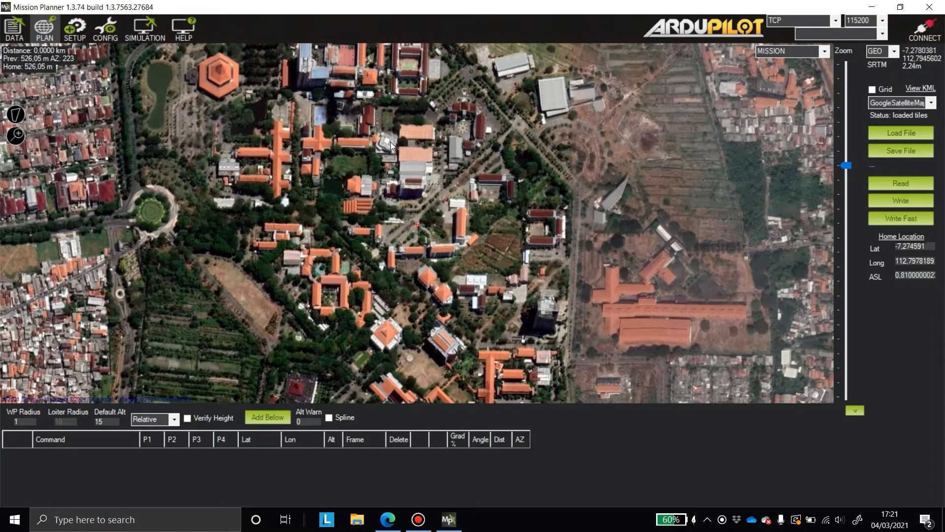
{"action": "left_click", "coordinate": [931, 103]}
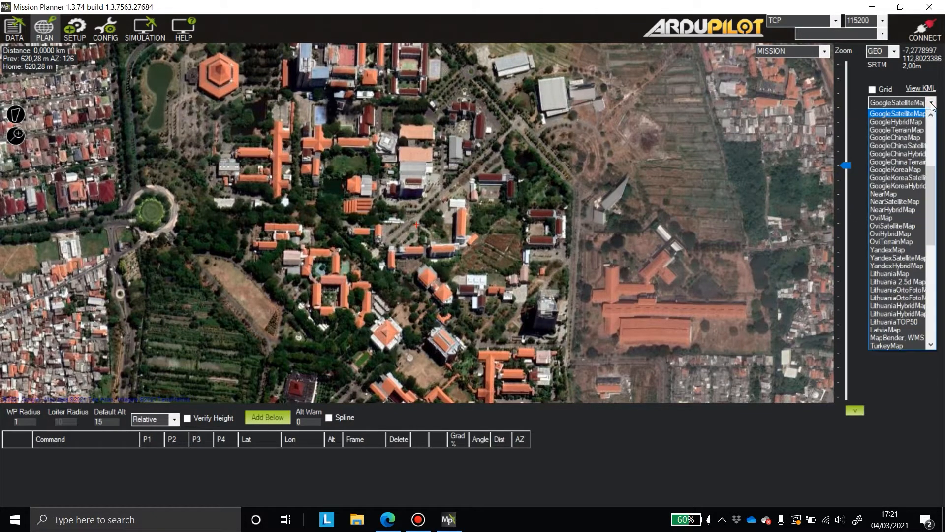
{"action": "left_click", "coordinate": [920, 125]}
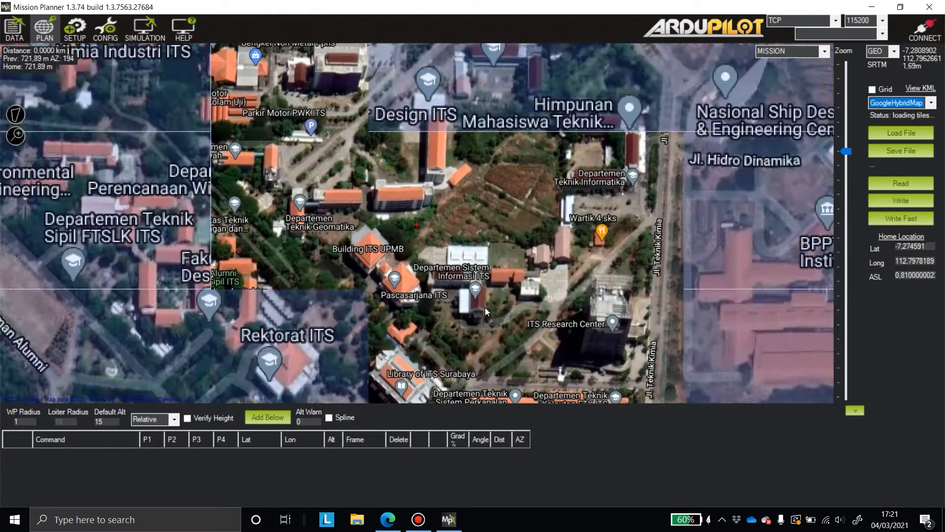
{"action": "scroll", "coordinate": [486, 297], "scroll_direction": "up", "scroll_amount": 1}
{"action": "left_click_drag", "start_coordinate": [456, 334], "coordinate": [448, 304]}
{"action": "left_click_drag", "start_coordinate": [503, 274], "coordinate": [467, 288]}
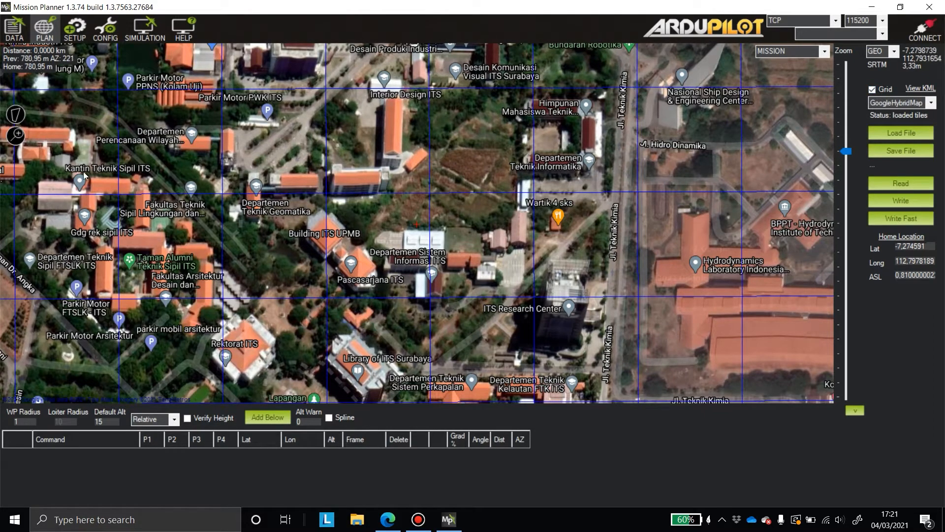
Start a polygon with its first corner on the grid intersection southwest of Pascasarjana ITS, and delete the stray point near PPNS (Gedung M)
{"action": "left_click", "coordinate": [16, 114]}
{"action": "left_click", "coordinate": [33, 119]}
{"action": "left_click", "coordinate": [17, 117]}
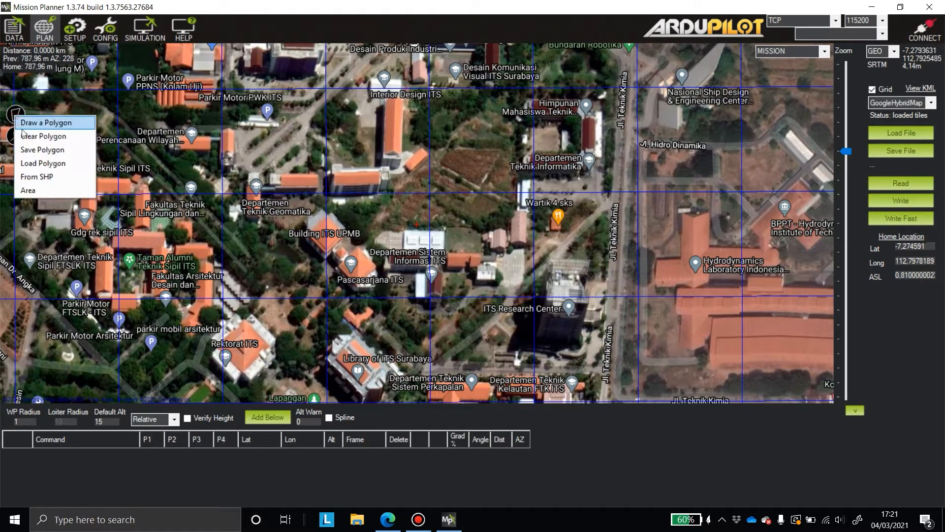
{"action": "left_click", "coordinate": [39, 137]}
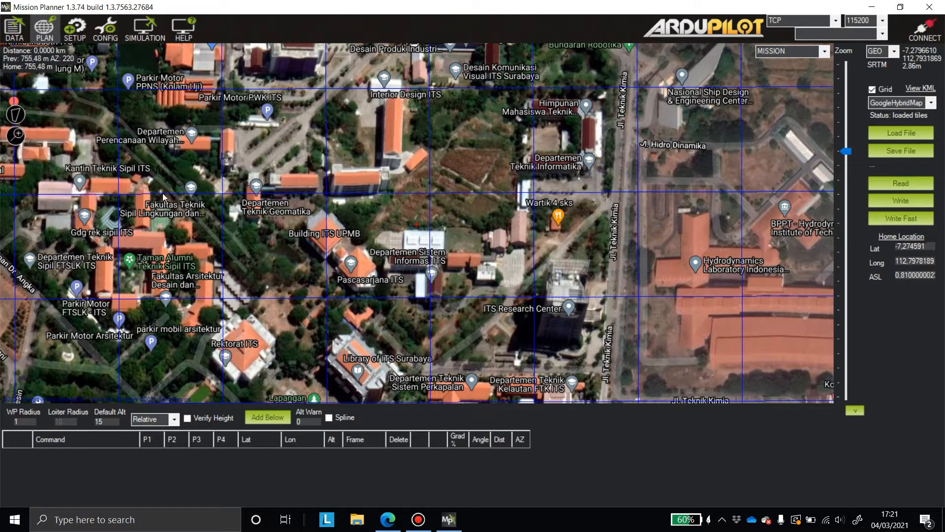
{"action": "left_click", "coordinate": [327, 296]}
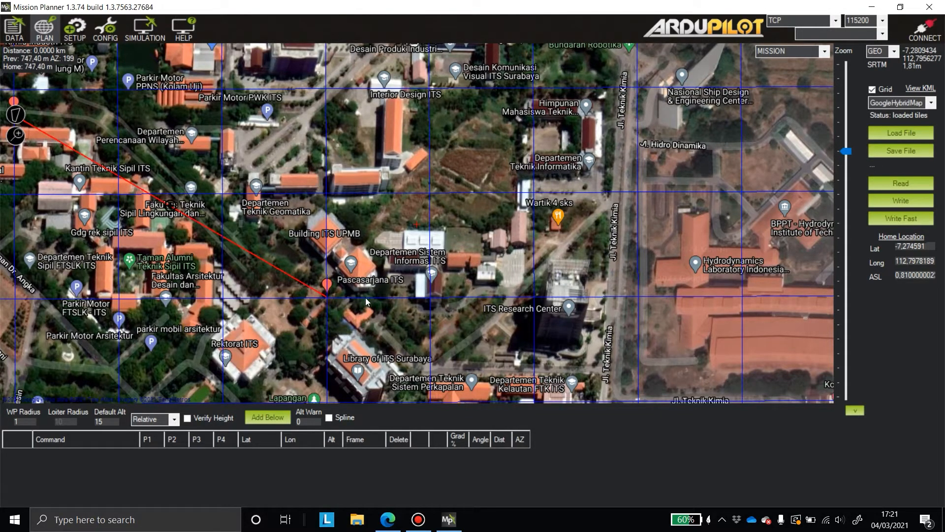
{"action": "right_click", "coordinate": [327, 297]}
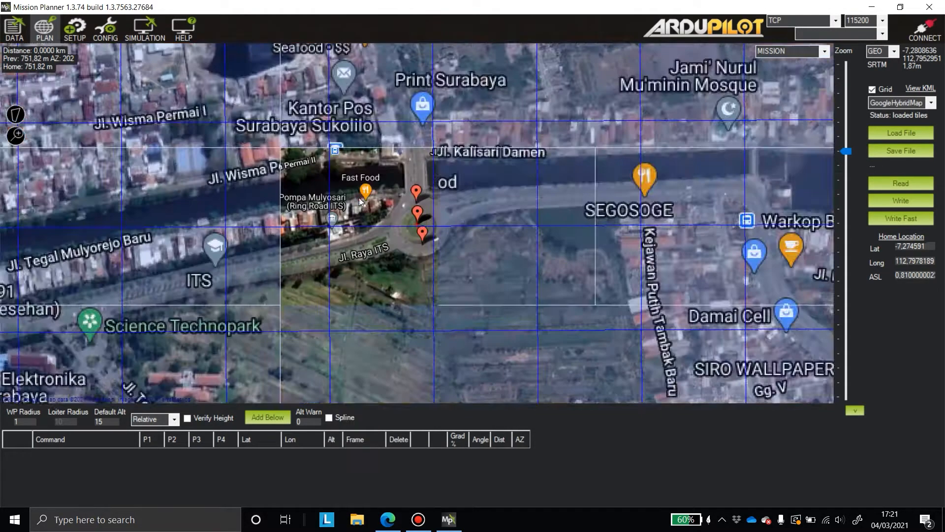
{"action": "left_click_drag", "start_coordinate": [511, 301], "coordinate": [407, 134]}
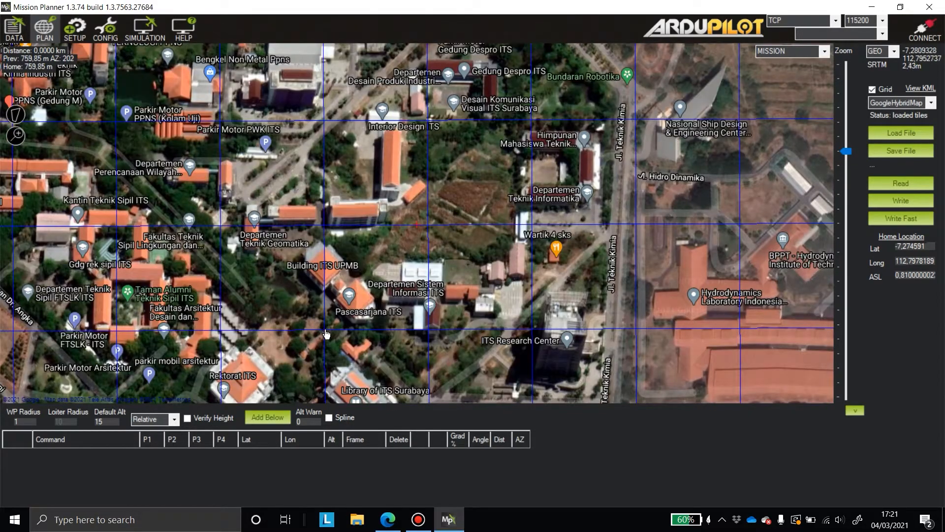
{"action": "left_click", "coordinate": [325, 330]}
{"action": "left_click_drag", "start_coordinate": [122, 202], "coordinate": [228, 251]}
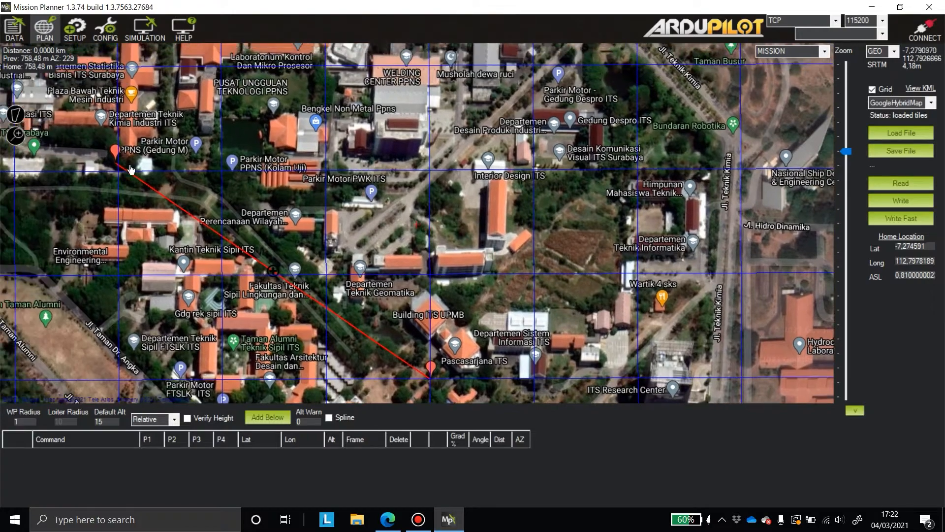
{"action": "right_click", "coordinate": [117, 158]}
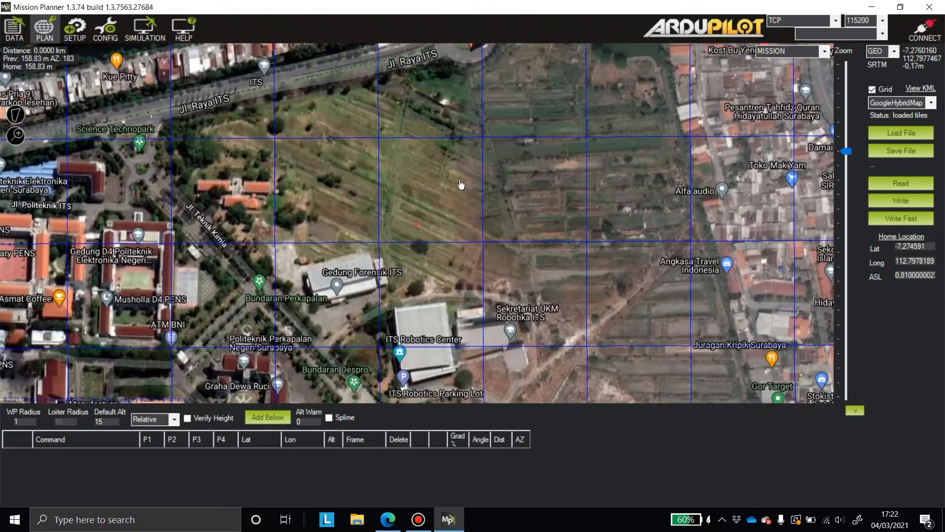
Add three more polygon corners on grid intersections to form a square of about 200 by 200 m
{"action": "left_click_drag", "start_coordinate": [461, 185], "coordinate": [414, 54]}
{"action": "scroll", "coordinate": [487, 160], "scroll_direction": "down", "scroll_amount": 2}
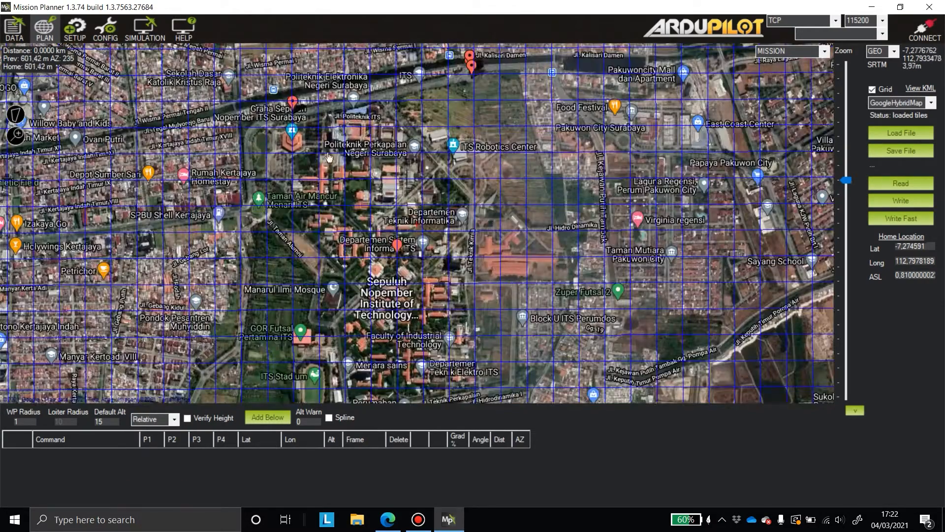
{"action": "scroll", "coordinate": [394, 240], "scroll_direction": "up", "scroll_amount": 1}
{"action": "scroll", "coordinate": [453, 246], "scroll_direction": "up", "scroll_amount": 1}
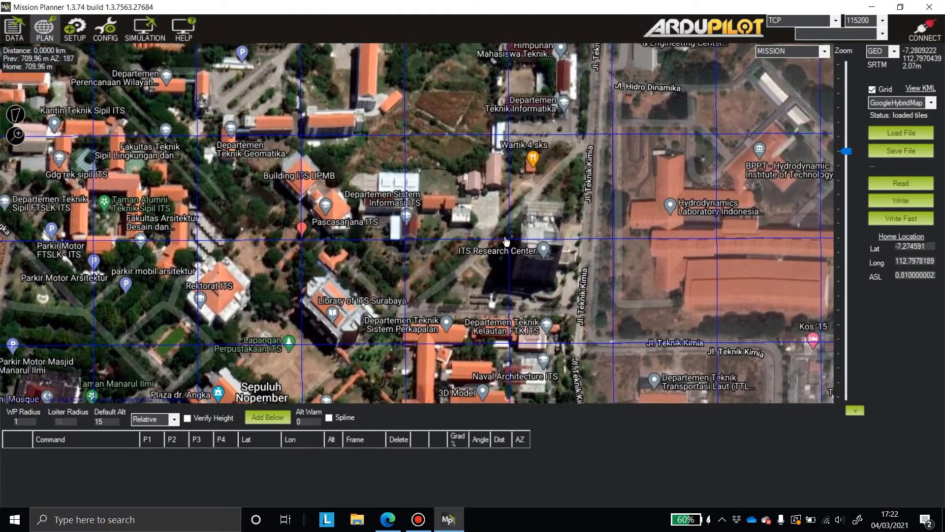
{"action": "left_click", "coordinate": [509, 234]}
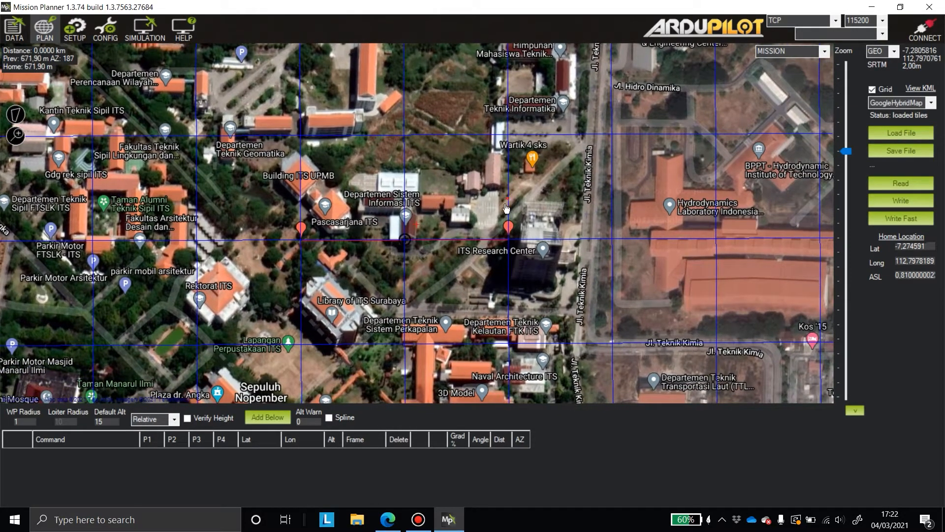
{"action": "left_click_drag", "start_coordinate": [525, 182], "coordinate": [512, 265]}
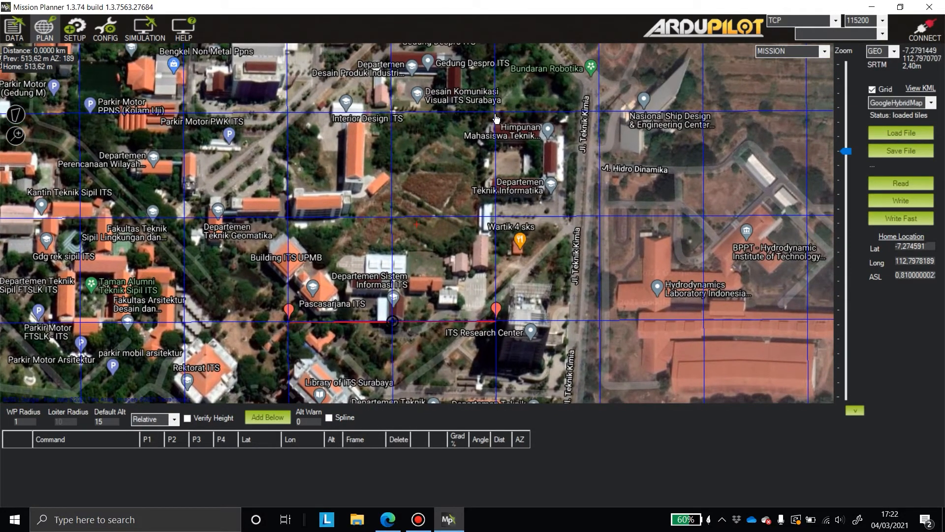
{"action": "left_click", "coordinate": [496, 115]}
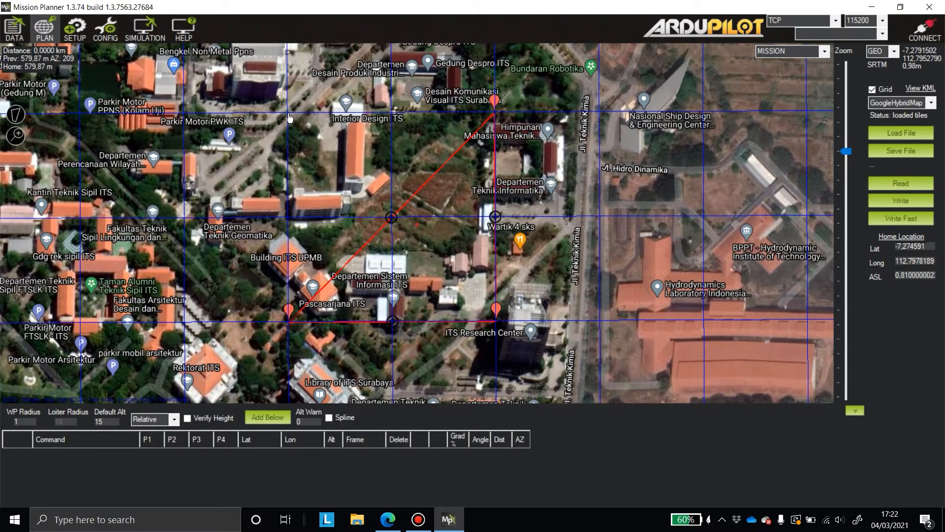
{"action": "left_click", "coordinate": [289, 117]}
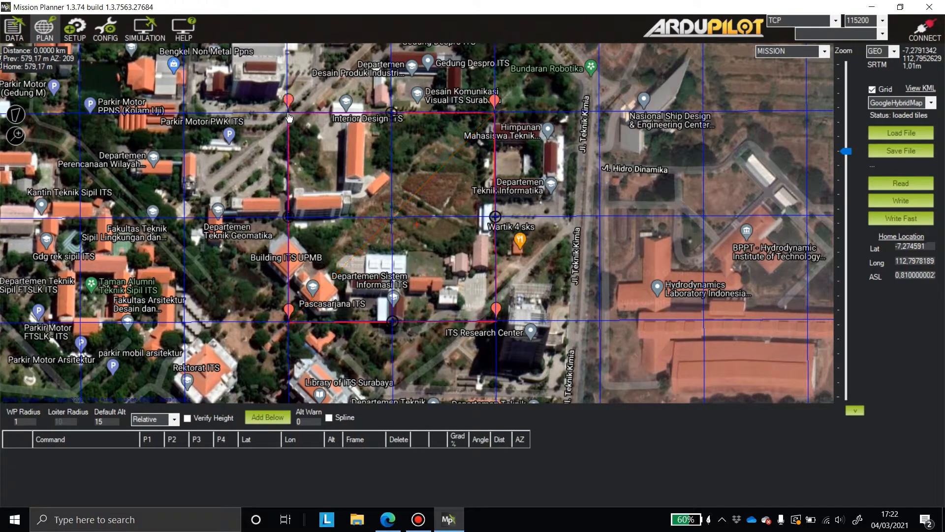
Inspect the polygon corners against the grid up close and measure the polygon's area
{"action": "scroll", "coordinate": [460, 160], "scroll_direction": "up", "scroll_amount": 2}
{"action": "mouse_move", "coordinate": [268, 106]}
{"action": "left_mouse_down"}
{"action": "mouse_move", "coordinate": [302, 184]}
{"action": "mouse_move", "coordinate": [316, 249]}
{"action": "mouse_move", "coordinate": [308, 246]}
{"action": "left_mouse_up"}
{"action": "mouse_move", "coordinate": [565, 212]}
{"action": "left_mouse_down"}
{"action": "mouse_move", "coordinate": [586, 111]}
{"action": "mouse_move", "coordinate": [616, 295]}
{"action": "left_mouse_up"}
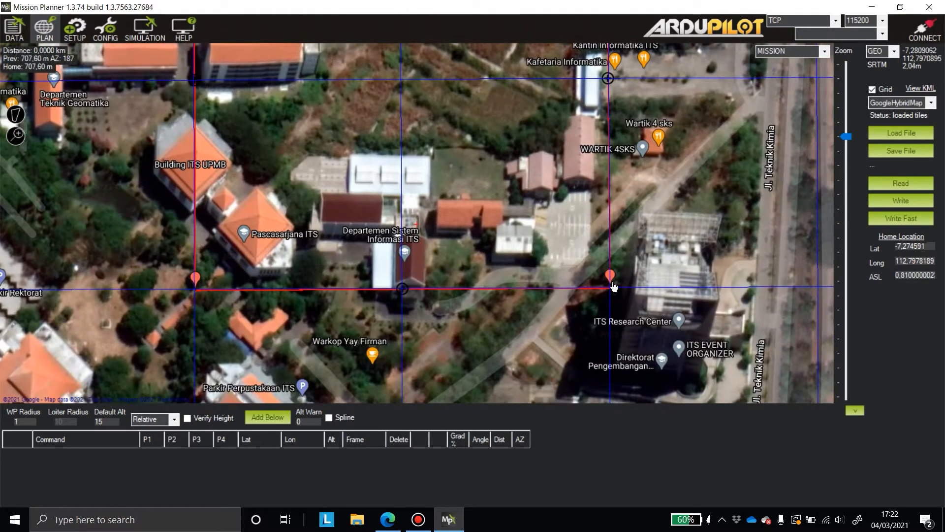
{"action": "left_click", "coordinate": [19, 120]}
{"action": "left_click", "coordinate": [60, 194]}
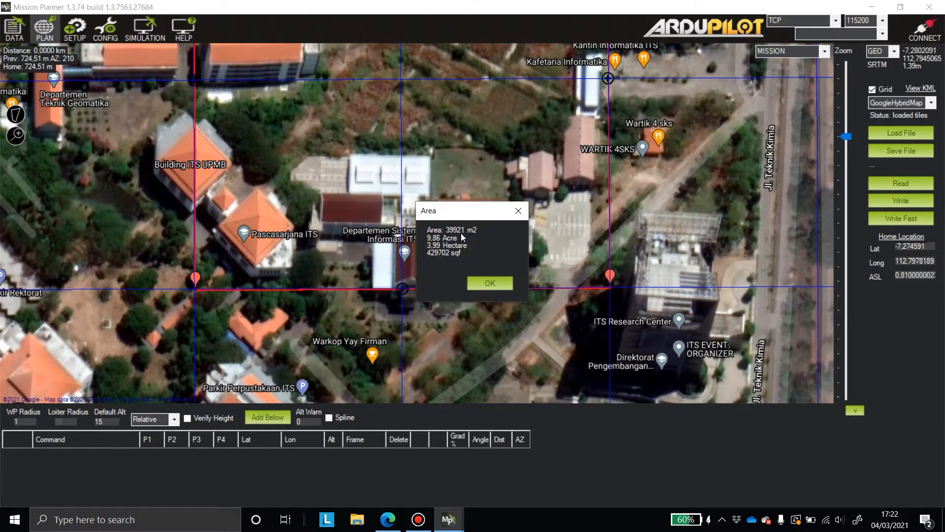
{"action": "left_click", "coordinate": [524, 218]}
Fine-tune the polygon to an area of about 40000 m2 and measure it again
{"action": "scroll", "coordinate": [457, 186], "scroll_direction": "down", "scroll_amount": 3}
{"action": "scroll", "coordinate": [458, 186], "scroll_direction": "up", "scroll_amount": 3}
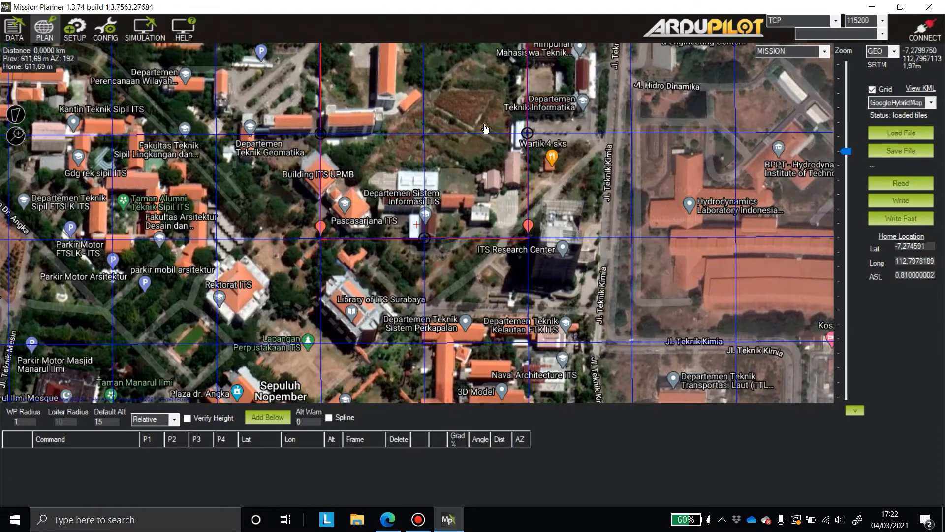
{"action": "left_click_drag", "start_coordinate": [458, 186], "coordinate": [445, 246]}
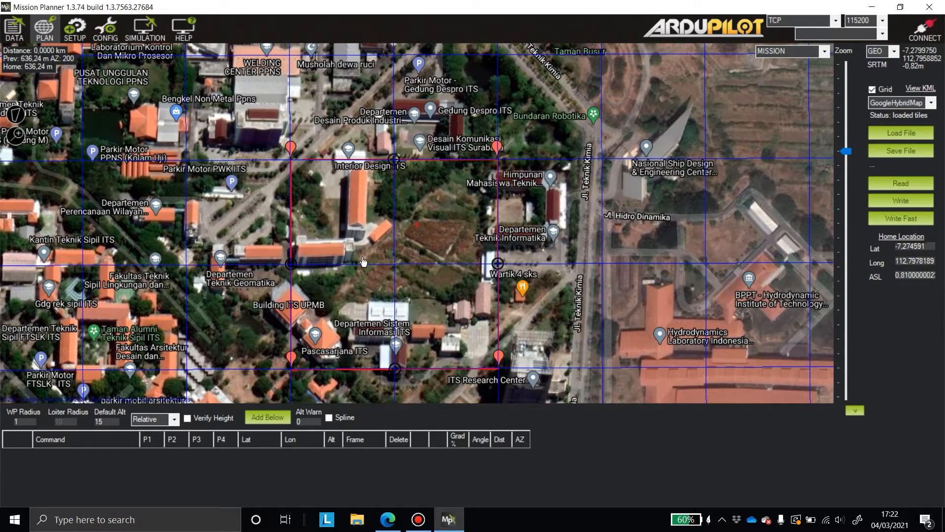
{"action": "left_click_drag", "start_coordinate": [215, 181], "coordinate": [237, 188]}
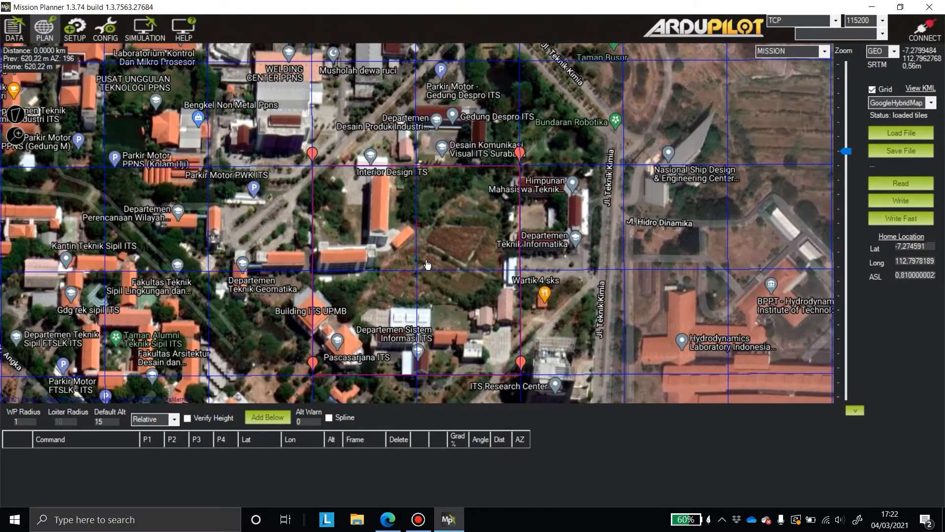
{"action": "left_click", "coordinate": [14, 116]}
{"action": "left_click", "coordinate": [36, 187]}
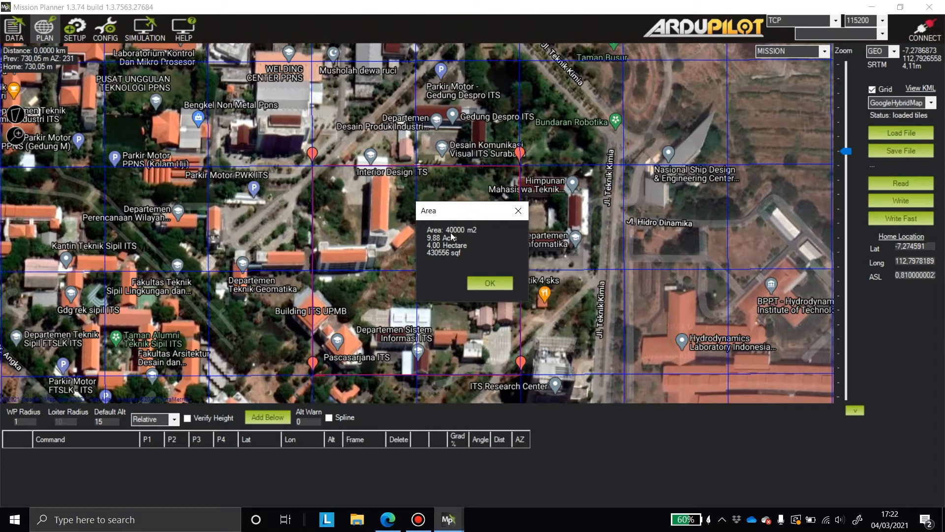
{"action": "left_click", "coordinate": [483, 284]}
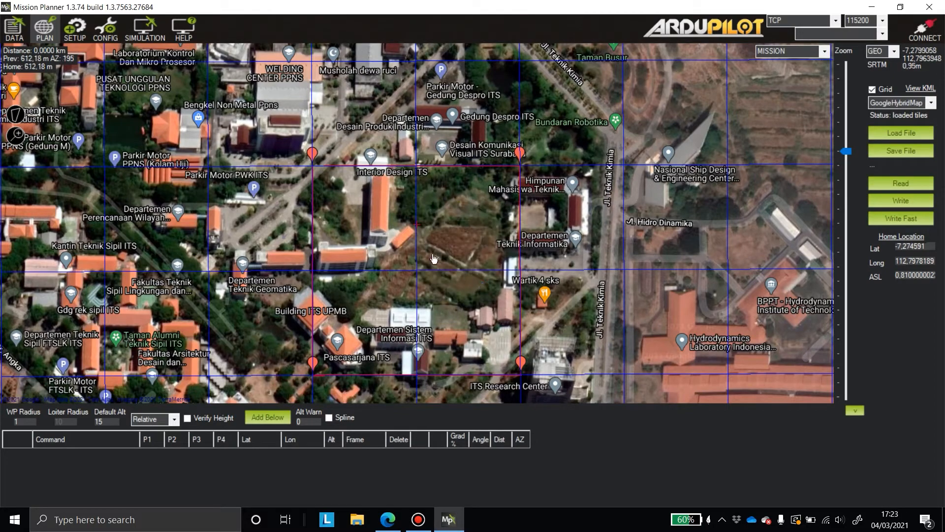
Set the home location on the southern part of the ITS Stadium field
{"action": "scroll", "coordinate": [263, 289], "scroll_direction": "down", "scroll_amount": 2}
{"action": "scroll", "coordinate": [263, 289], "scroll_direction": "down", "scroll_amount": 2}
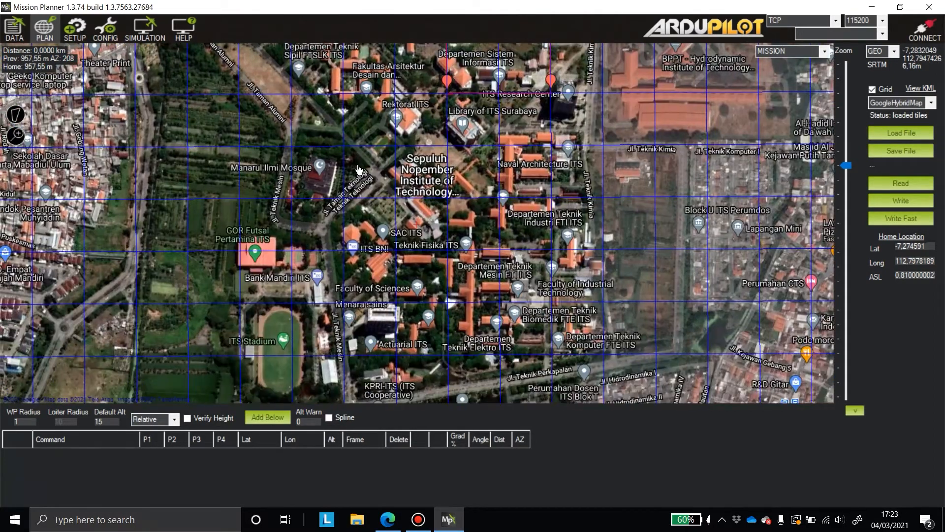
{"action": "scroll", "coordinate": [406, 143], "scroll_direction": "up", "scroll_amount": 2}
{"action": "left_click_drag", "start_coordinate": [406, 163], "coordinate": [320, 318]}
{"action": "left_click_drag", "start_coordinate": [150, 336], "coordinate": [335, 92]}
{"action": "left_click_drag", "start_coordinate": [424, 254], "coordinate": [426, 131]}
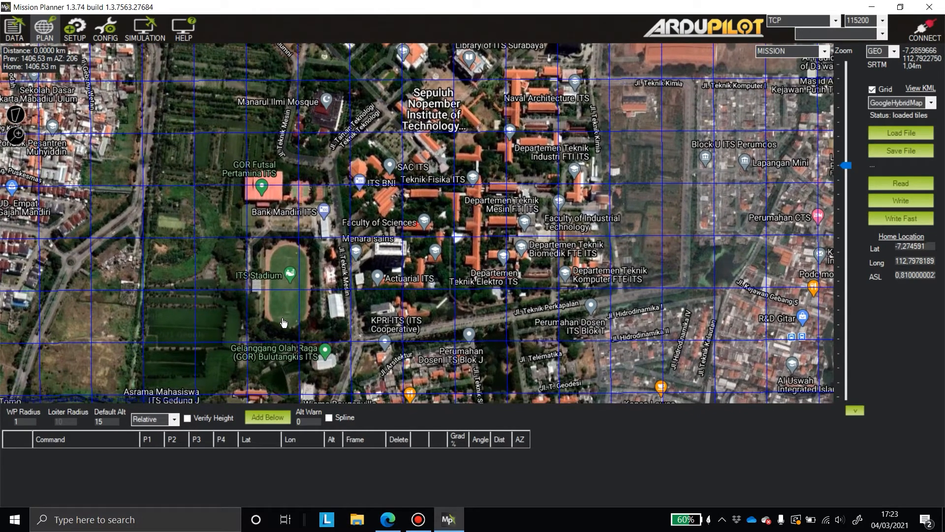
{"action": "scroll", "coordinate": [283, 322], "scroll_direction": "up", "scroll_amount": 1}
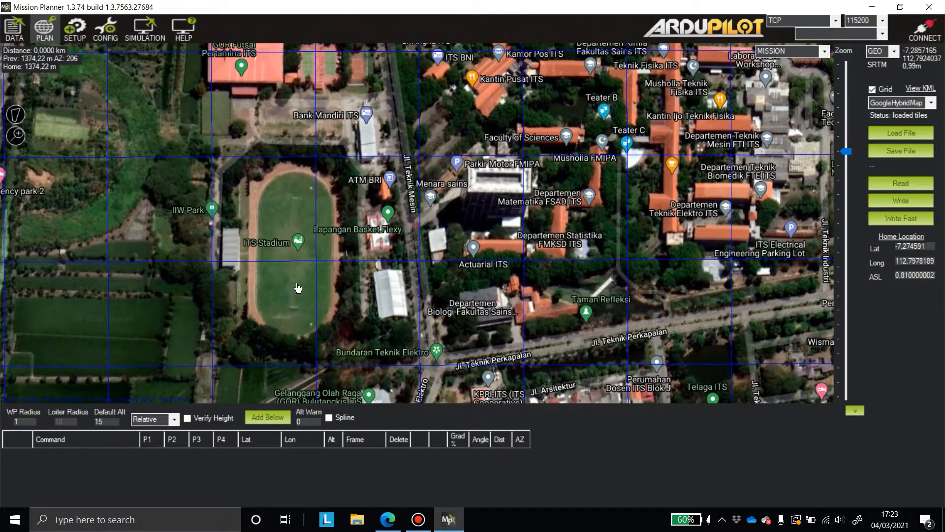
{"action": "scroll", "coordinate": [354, 235], "scroll_direction": "down", "scroll_amount": 1}
{"action": "left_click_drag", "start_coordinate": [361, 234], "coordinate": [405, 267]}
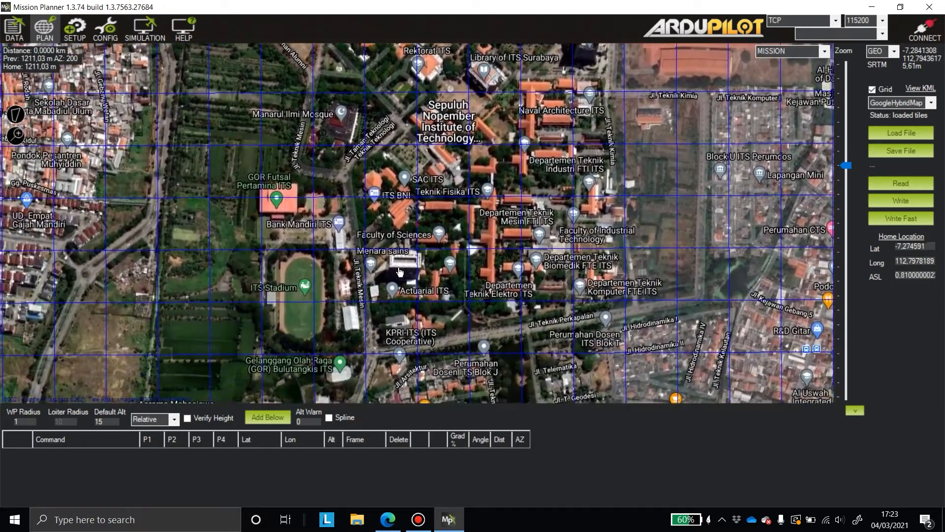
{"action": "scroll", "coordinate": [301, 315], "scroll_direction": "up", "scroll_amount": 1}
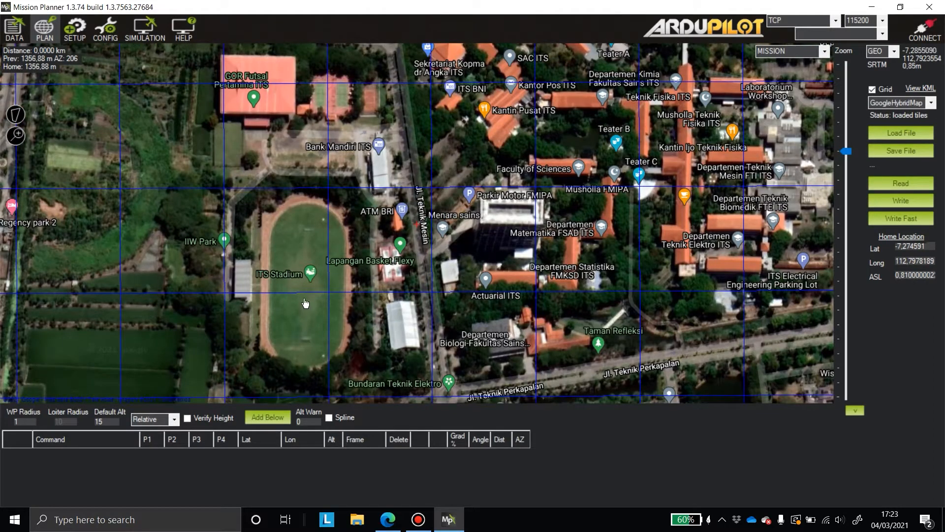
{"action": "right_click", "coordinate": [307, 345]}
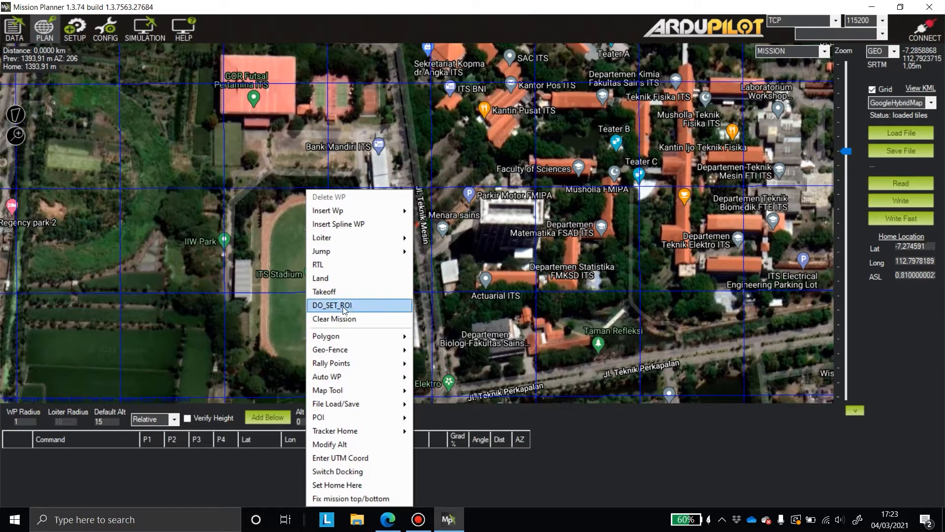
{"action": "left_click", "coordinate": [362, 486]}
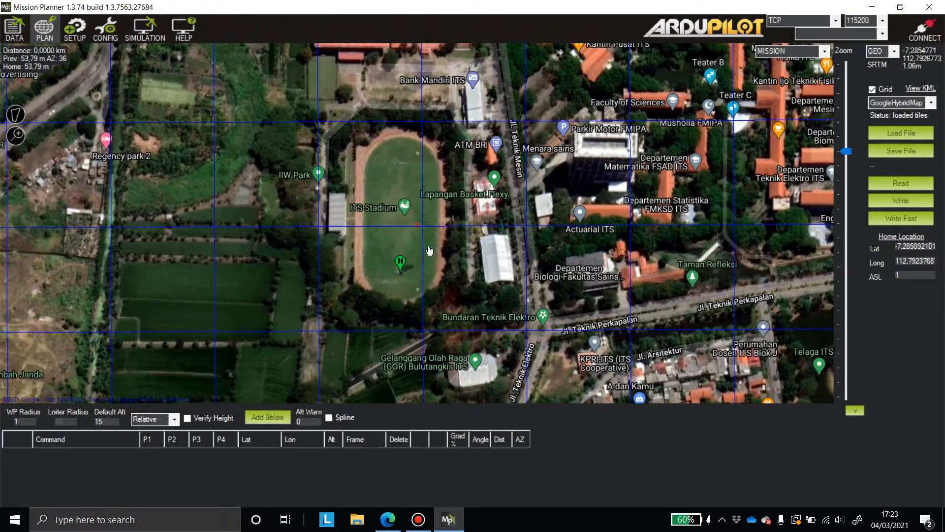
Open the Survey (Grid) planner for the square polygon over the campus
{"action": "left_click_drag", "start_coordinate": [471, 162], "coordinate": [437, 210]}
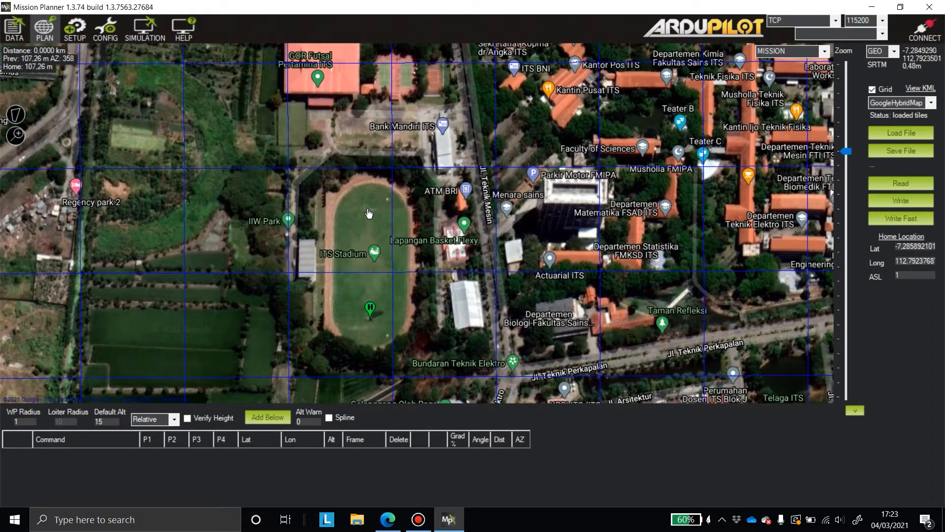
{"action": "scroll", "coordinate": [389, 218], "scroll_direction": "down", "scroll_amount": 2}
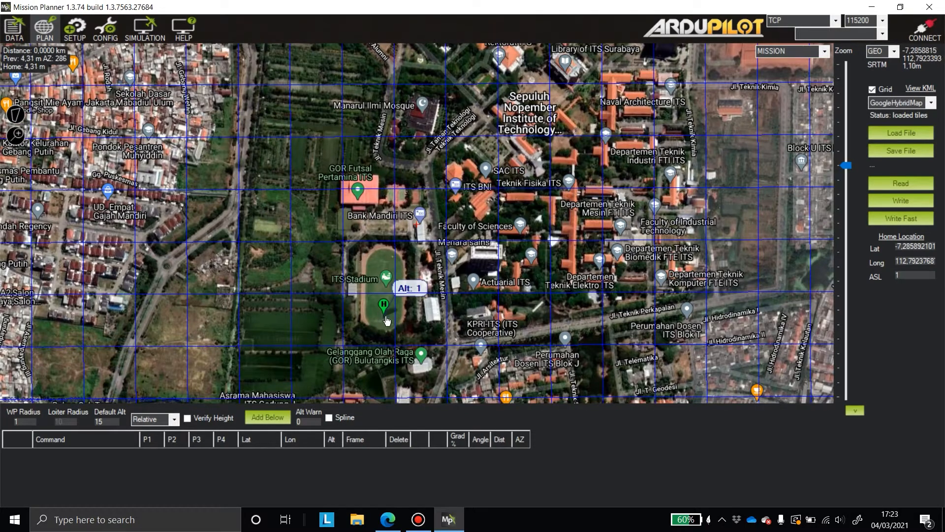
{"action": "left_click_drag", "start_coordinate": [428, 152], "coordinate": [421, 191]}
{"action": "left_click_drag", "start_coordinate": [449, 132], "coordinate": [379, 283]}
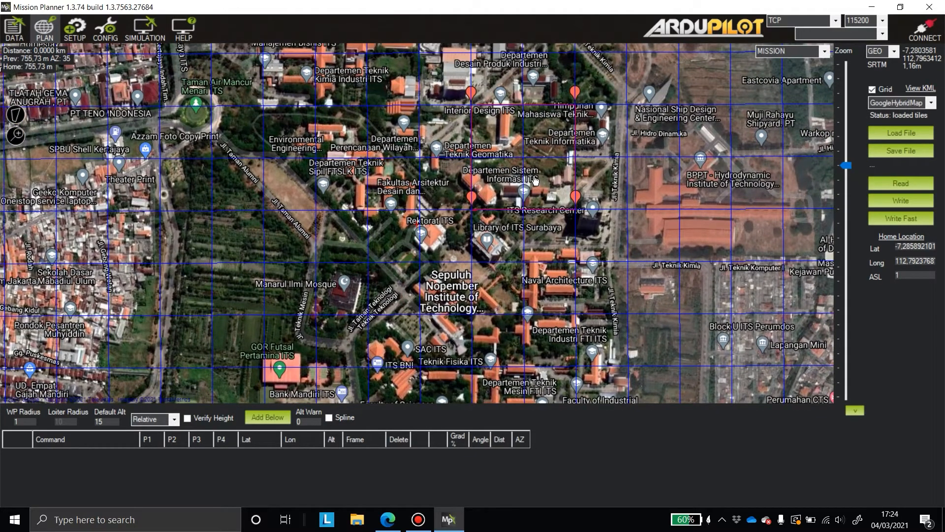
{"action": "scroll", "coordinate": [535, 176], "scroll_direction": "up", "scroll_amount": 1}
{"action": "left_click_drag", "start_coordinate": [534, 160], "coordinate": [482, 229]}
{"action": "right_click", "coordinate": [482, 206]}
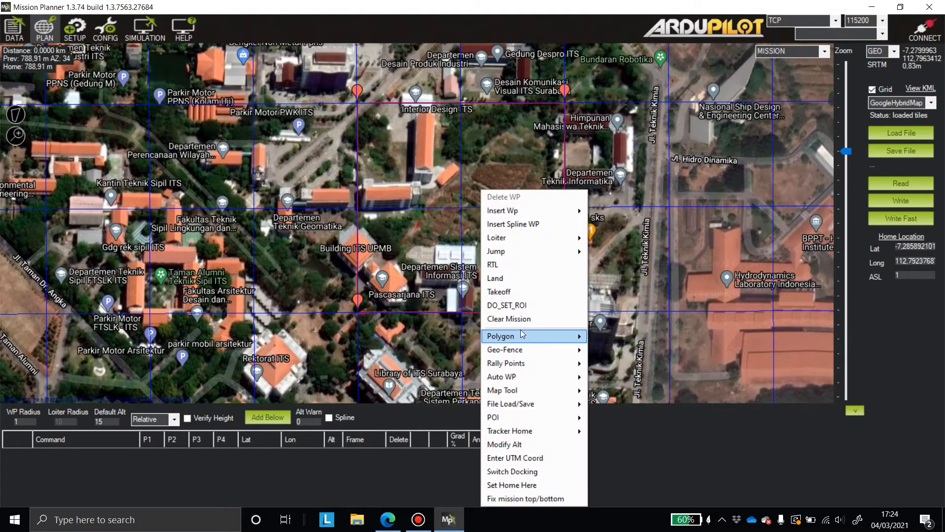
{"action": "left_click", "coordinate": [549, 375]}
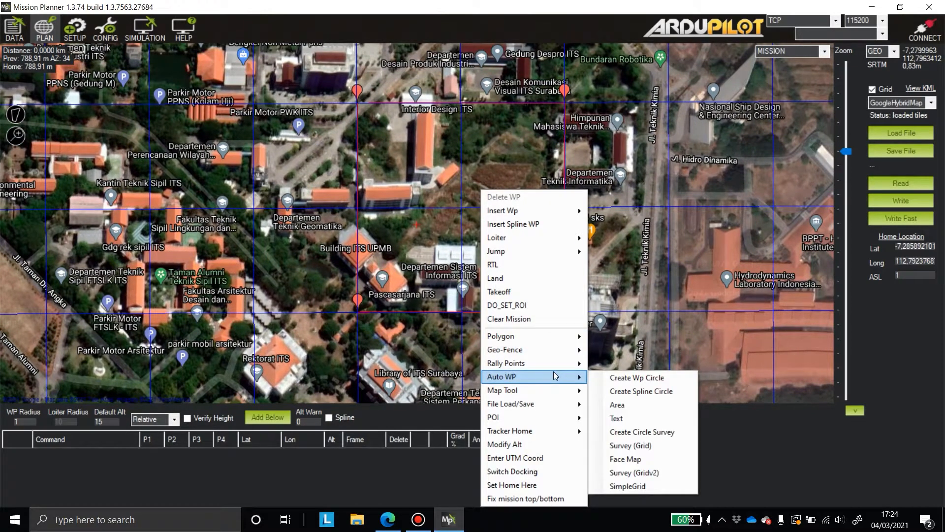
{"action": "left_click", "coordinate": [649, 445]}
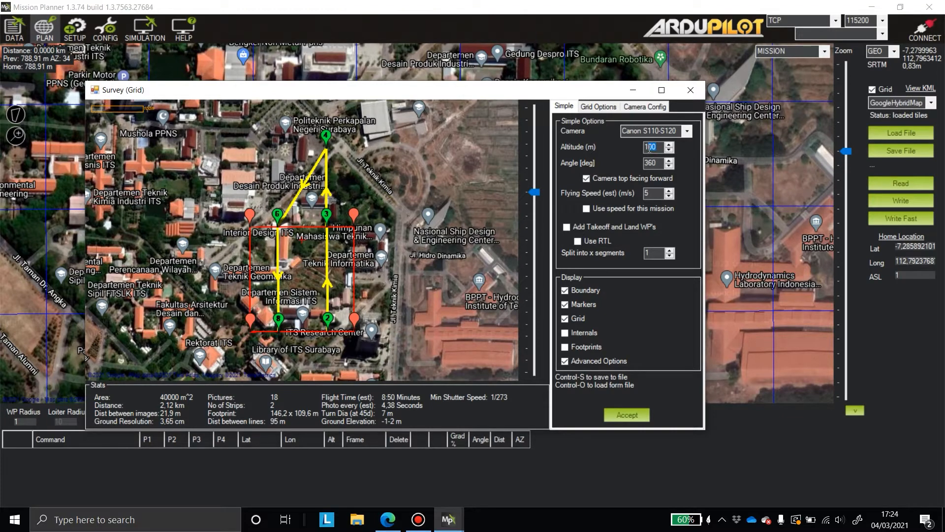
Review the survey altitude and grid options, and set the flight line angle to 90 degrees
{"action": "left_click_drag", "start_coordinate": [662, 147], "coordinate": [645, 152]}
{"action": "left_click", "coordinate": [650, 163]}
{"action": "left_click", "coordinate": [599, 106]}
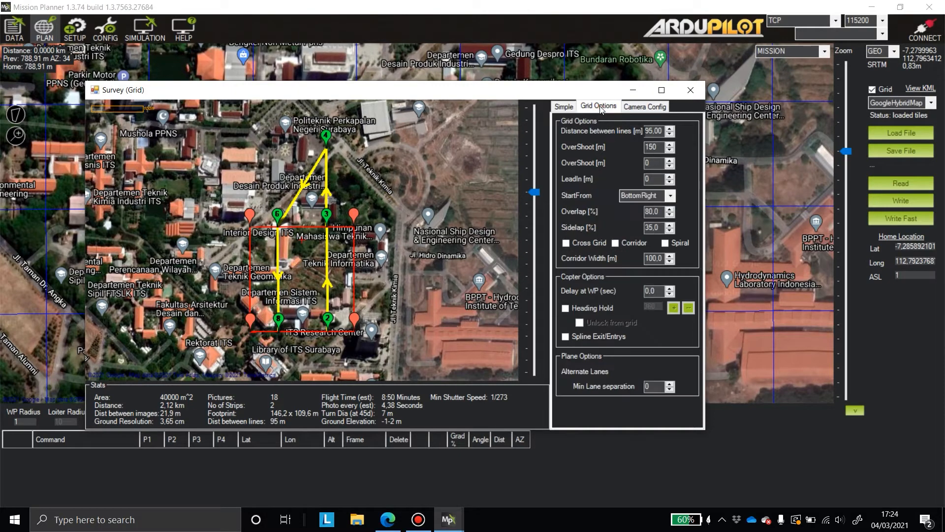
{"action": "left_click", "coordinate": [564, 106]}
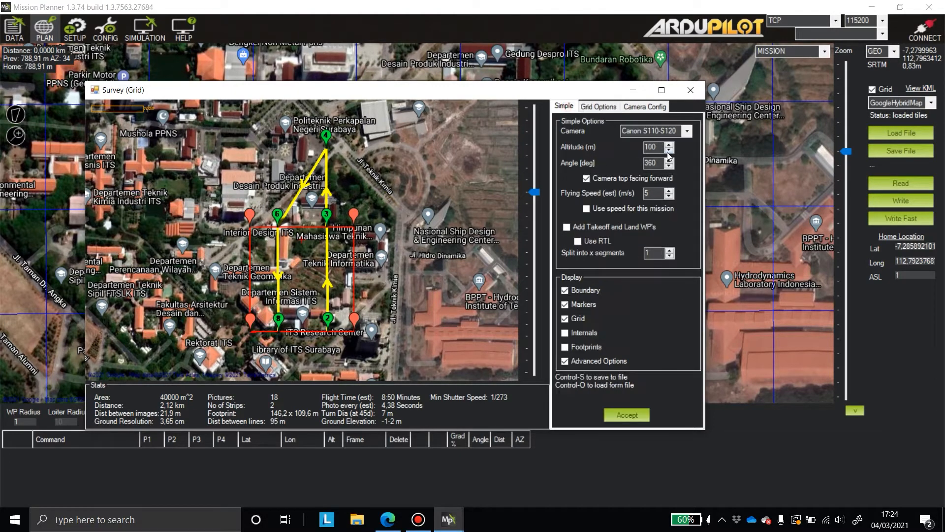
{"action": "double_click", "coordinate": [651, 163]}
{"action": "type", "text": "90"}
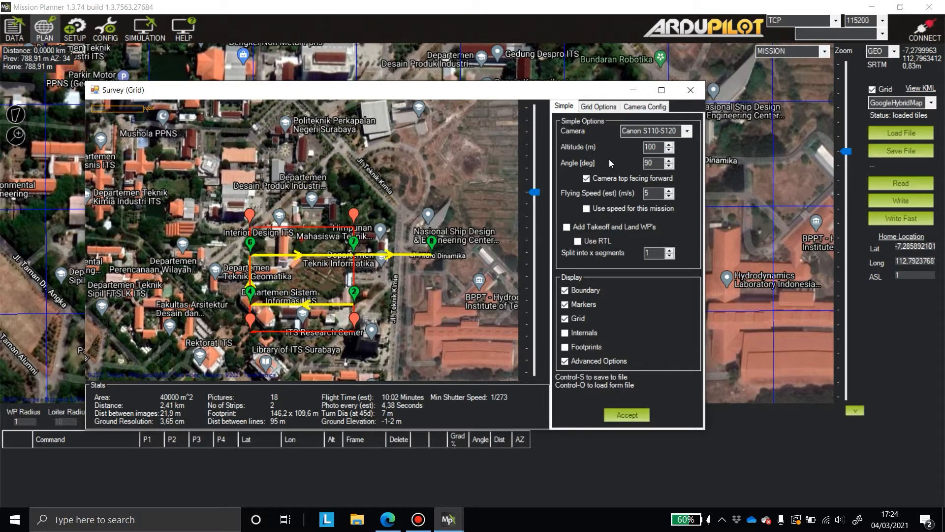
Make the survey grid start from TopLeft
{"action": "left_click", "coordinate": [604, 106]}
{"action": "left_click", "coordinate": [671, 198]}
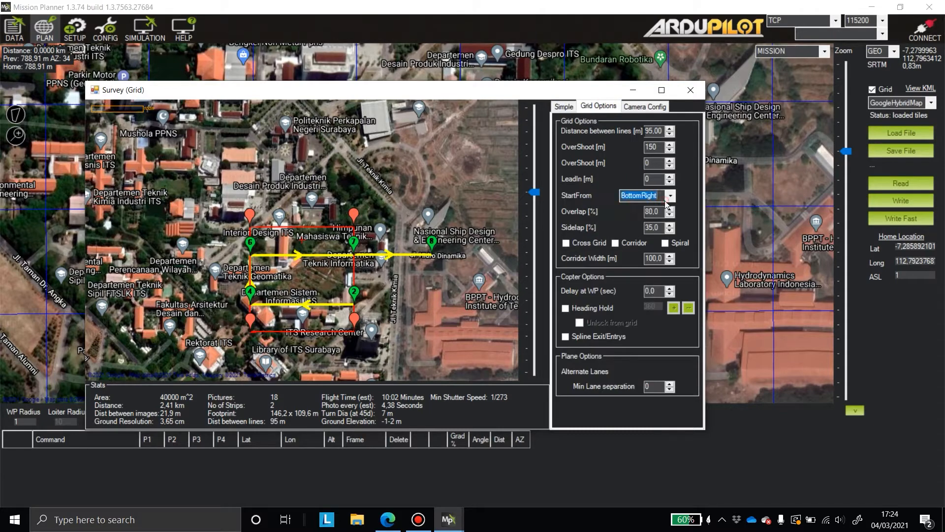
{"action": "left_click", "coordinate": [633, 223]}
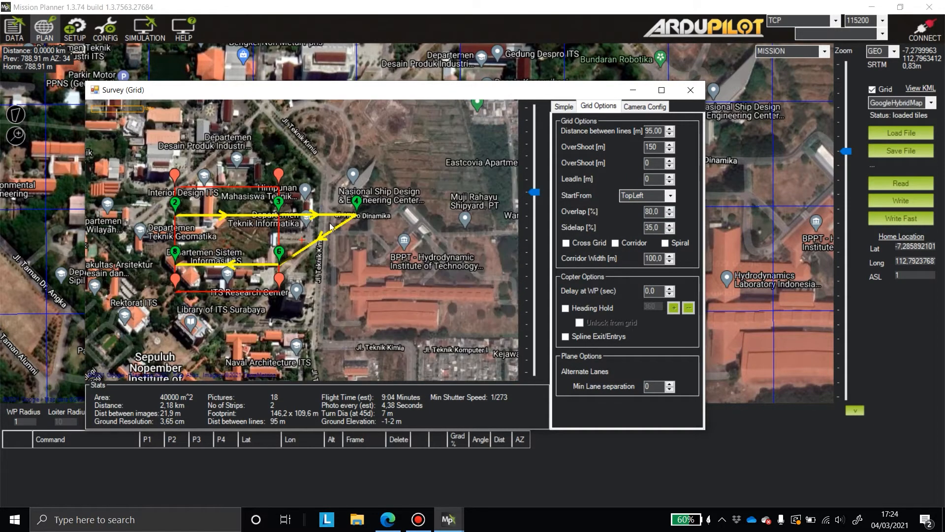
Try a photo overlap of 81% and return it to 80%
{"action": "left_click", "coordinate": [656, 146]}
{"action": "left_click", "coordinate": [669, 209]}
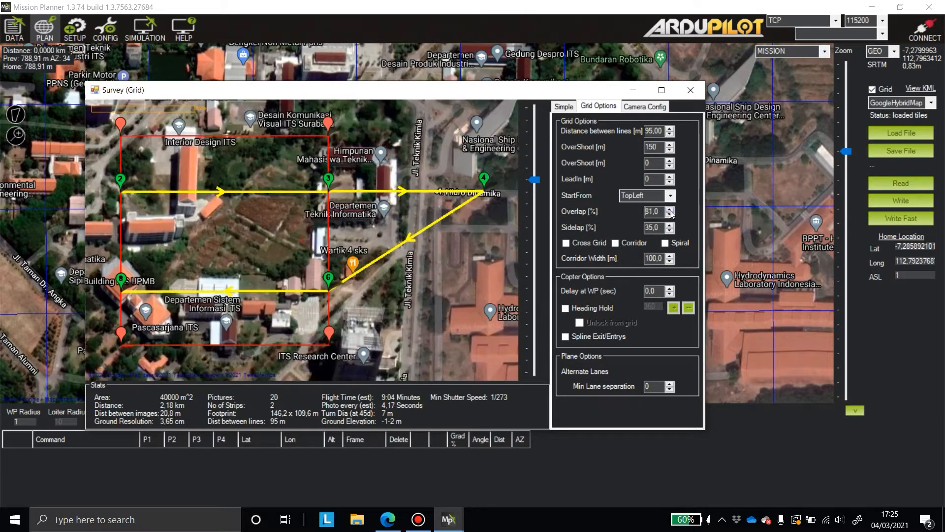
{"action": "left_click", "coordinate": [670, 210]}
{"action": "left_click", "coordinate": [671, 214]}
{"action": "left_click", "coordinate": [671, 215]}
Accept the survey settings to generate the mission and check its route between the home point and the survey area
{"action": "left_click", "coordinate": [569, 107]}
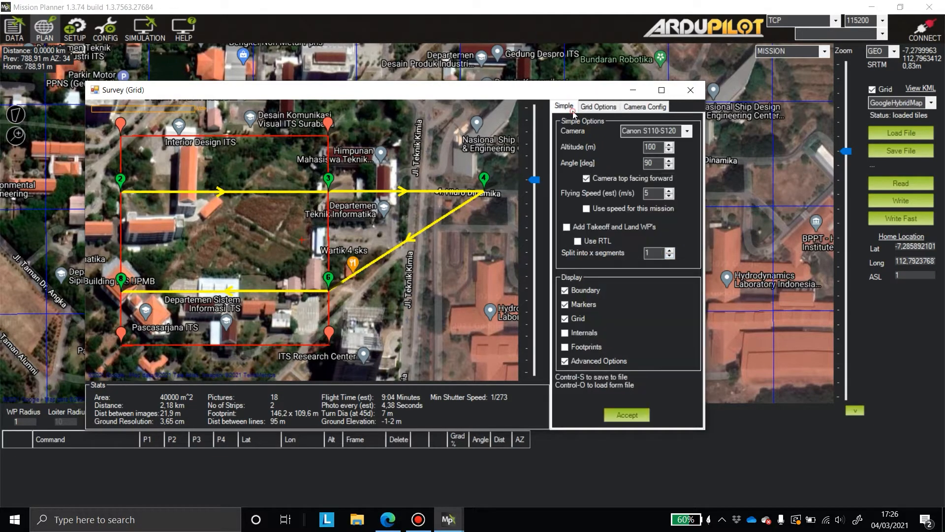
{"action": "left_click", "coordinate": [622, 415]}
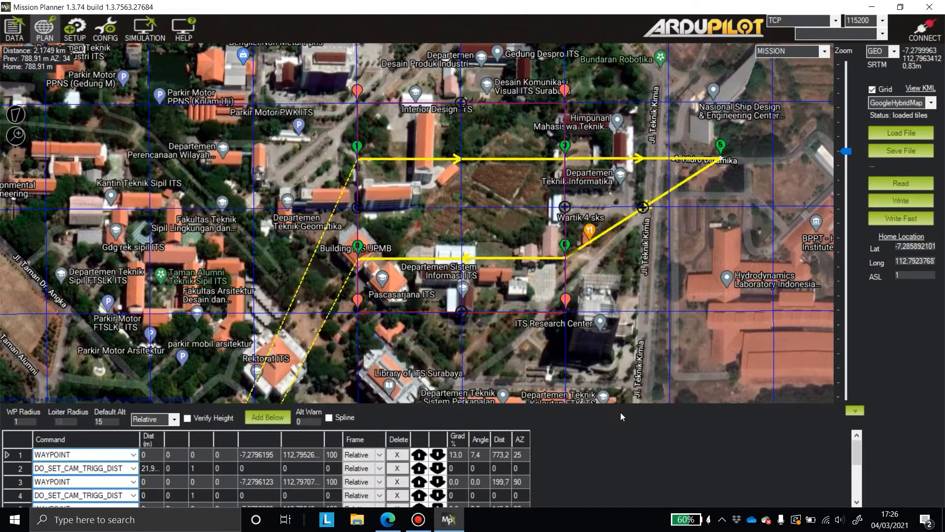
{"action": "left_click_drag", "start_coordinate": [422, 376], "coordinate": [583, 112]}
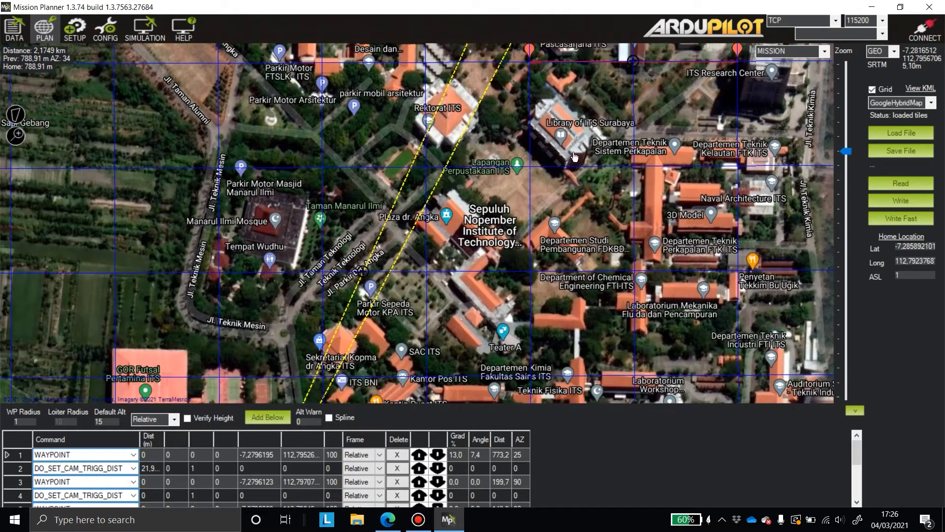
{"action": "left_click_drag", "start_coordinate": [551, 251], "coordinate": [542, 181]}
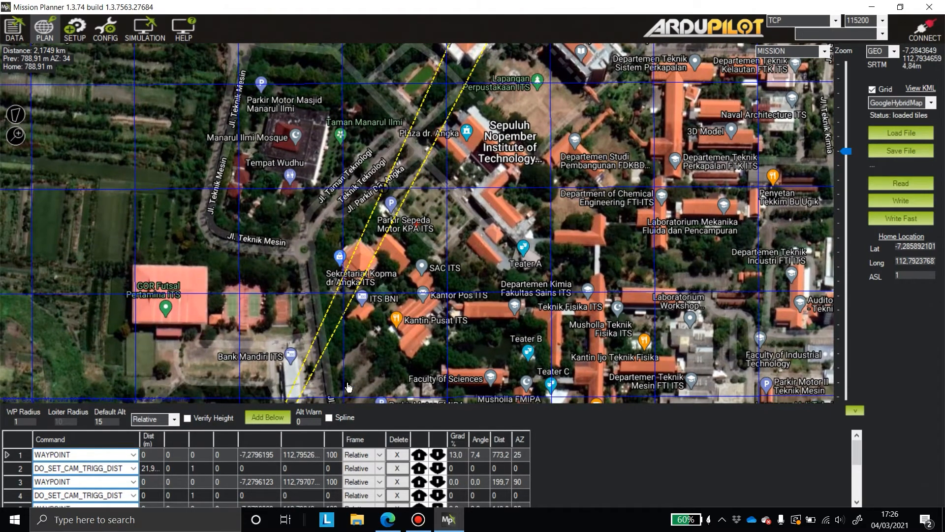
{"action": "scroll", "coordinate": [352, 389], "scroll_direction": "down", "scroll_amount": 2}
{"action": "scroll", "coordinate": [356, 348], "scroll_direction": "up", "scroll_amount": 2}
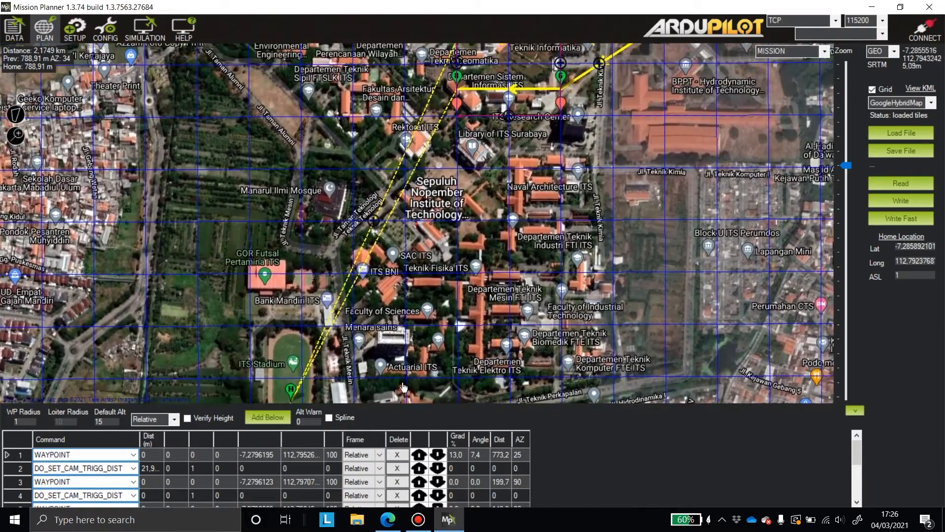
{"action": "left_click_drag", "start_coordinate": [423, 199], "coordinate": [414, 302]}
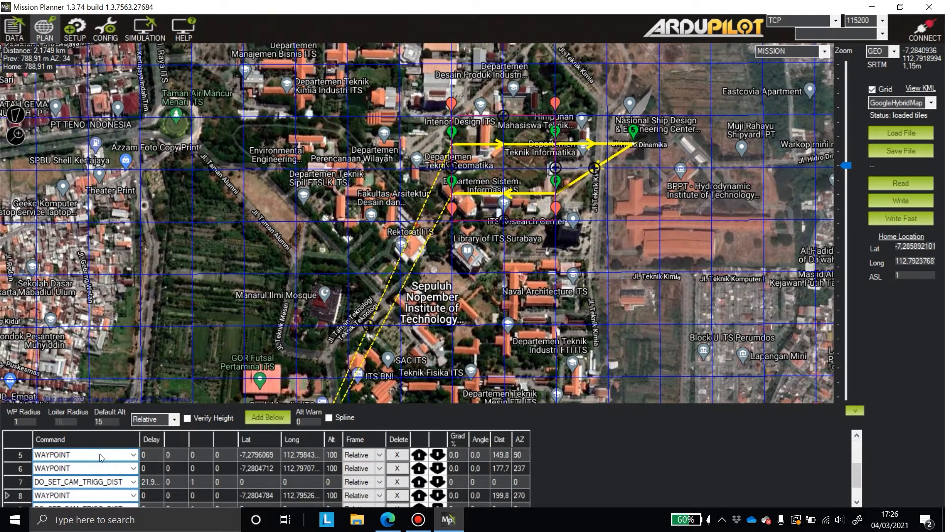
Add a new command at the very start of the mission list and make it a TAKEOFF
{"action": "left_click", "coordinate": [24, 459]}
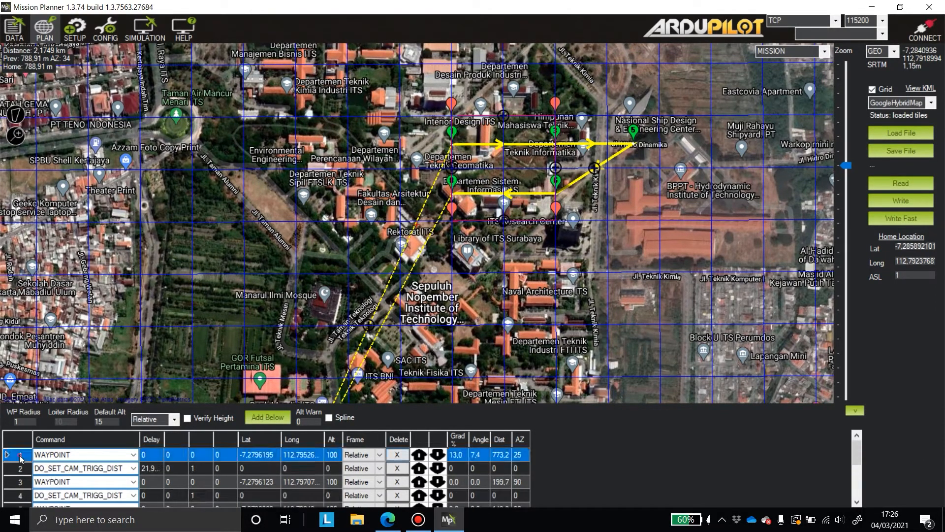
{"action": "left_click", "coordinate": [260, 422]}
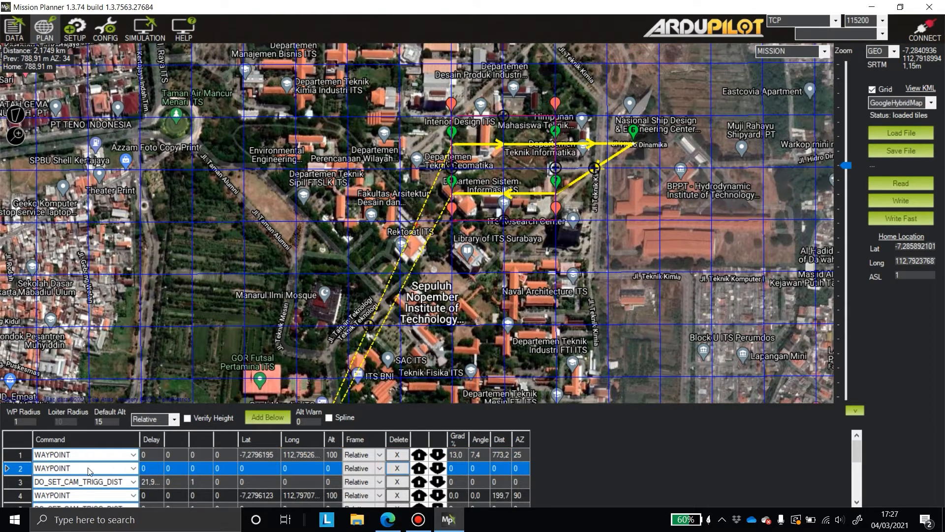
{"action": "left_click", "coordinate": [423, 475]}
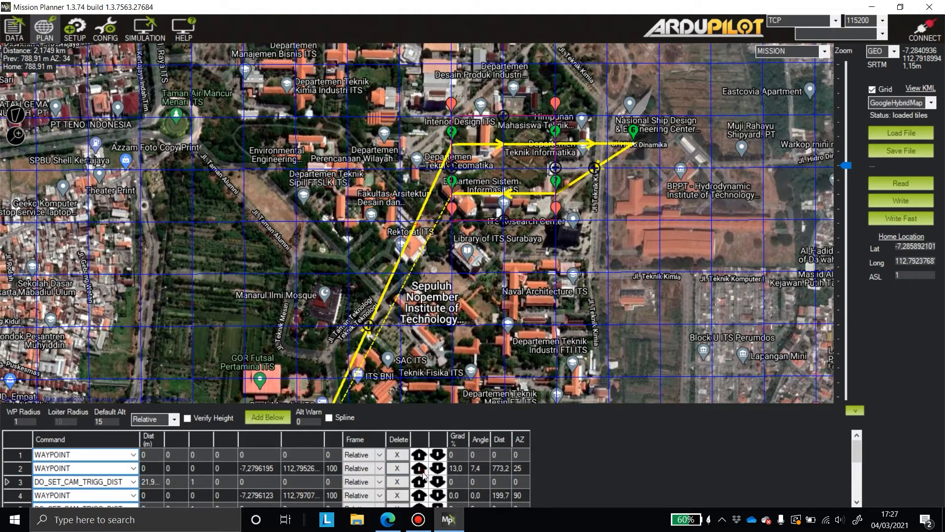
{"action": "left_click", "coordinate": [132, 455]}
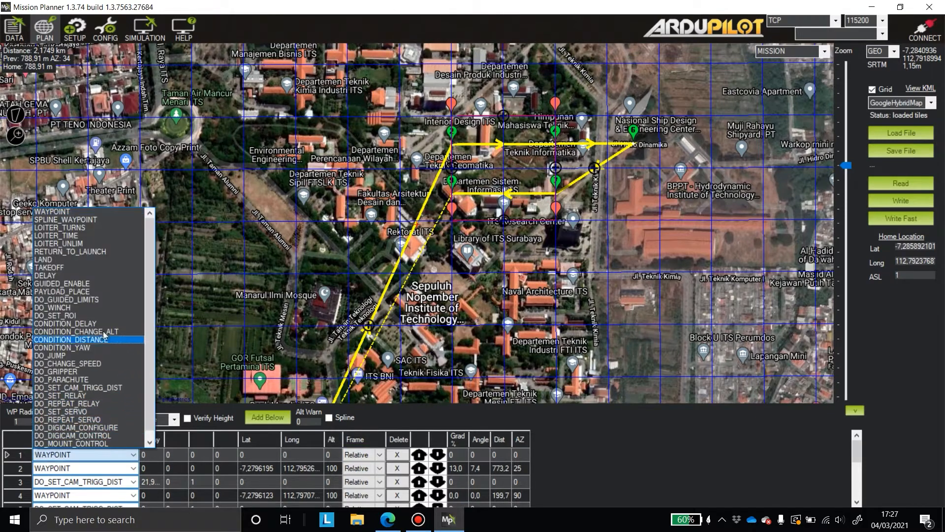
{"action": "left_click", "coordinate": [98, 268]}
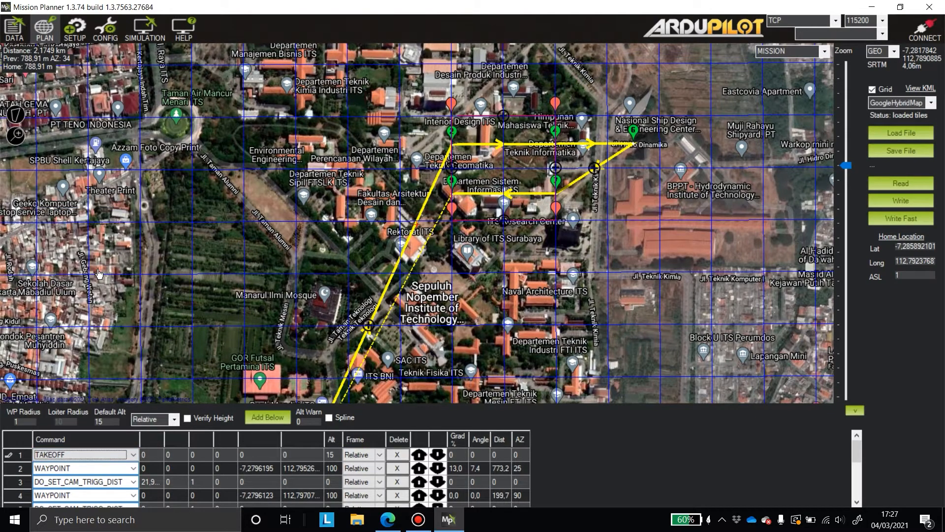
Set the takeoff command's first parameter to 15 and its altitude to 25 m
{"action": "left_click", "coordinate": [148, 454]}
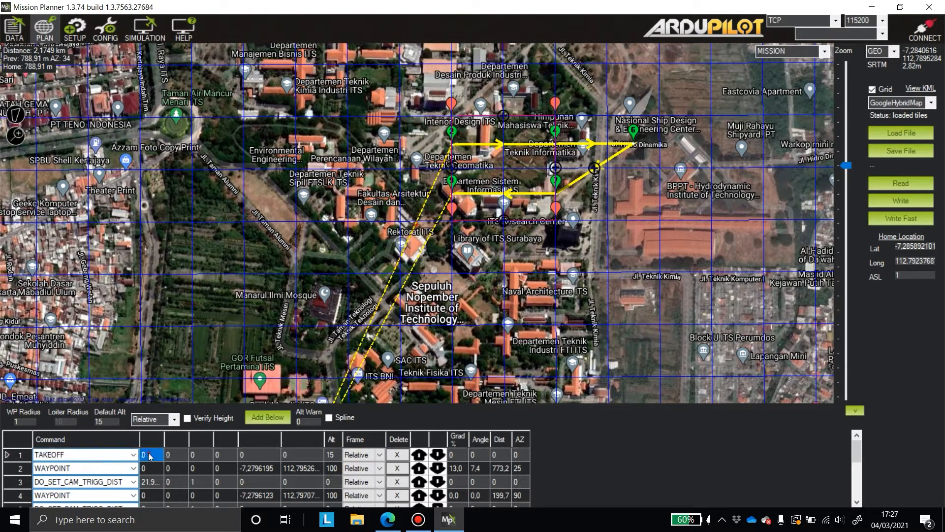
{"action": "type", "text": "15"}
{"action": "left_click", "coordinate": [333, 454]}
{"action": "type", "text": "25"}
Set the mission's default altitude to 100 m
{"action": "left_click_drag", "start_coordinate": [463, 377], "coordinate": [515, 337]}
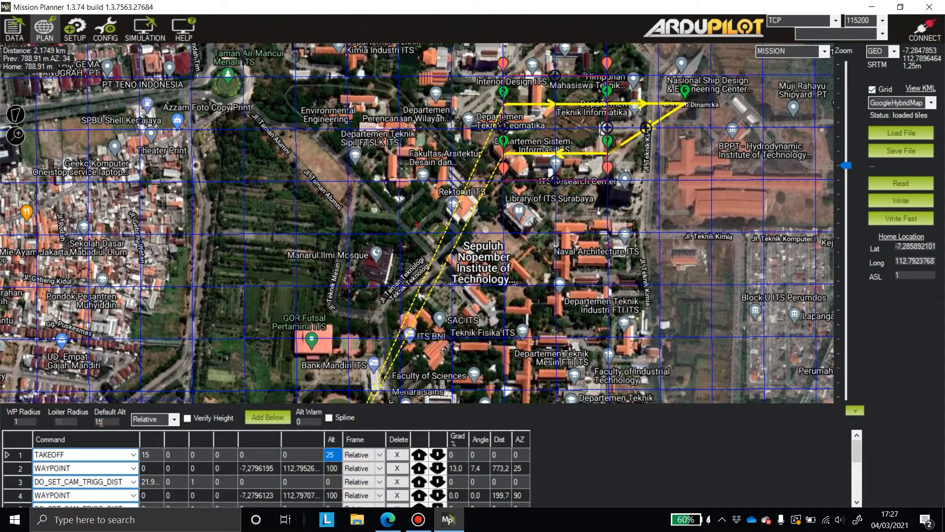
{"action": "key", "text": "BackSpace"}
{"action": "key", "text": "BackSpace"}
{"action": "key", "text": "BackSpace"}
Examine up close the final survey waypoint at Building ITS UPMB and the strip leading to it
{"action": "mouse_move", "coordinate": [504, 173]}
{"action": "left_mouse_down"}
{"action": "mouse_move", "coordinate": [523, 214]}
{"action": "mouse_move", "coordinate": [504, 183]}
{"action": "left_mouse_up"}
{"action": "scroll", "coordinate": [495, 123], "scroll_direction": "up", "scroll_amount": 3}
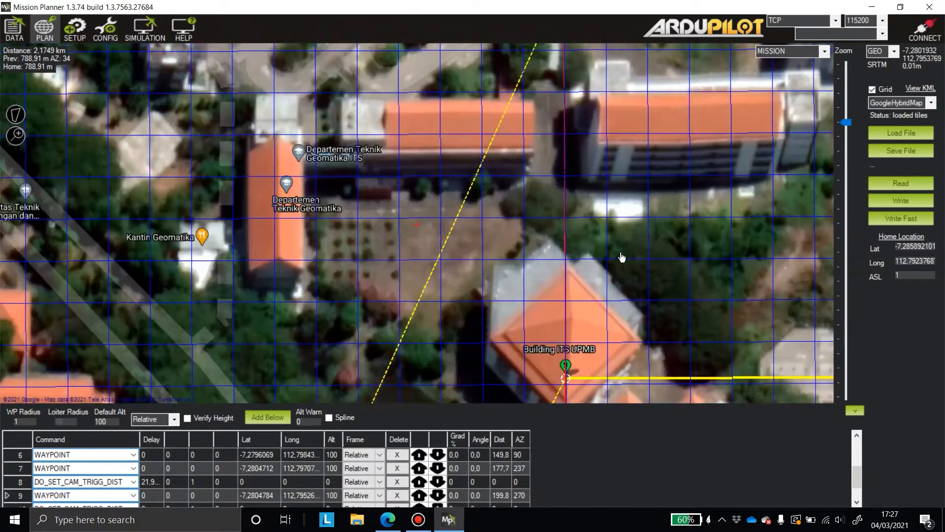
{"action": "left_click_drag", "start_coordinate": [639, 289], "coordinate": [541, 145]}
{"action": "scroll", "coordinate": [450, 265], "scroll_direction": "up", "scroll_amount": 2}
{"action": "left_click_drag", "start_coordinate": [617, 239], "coordinate": [577, 272]}
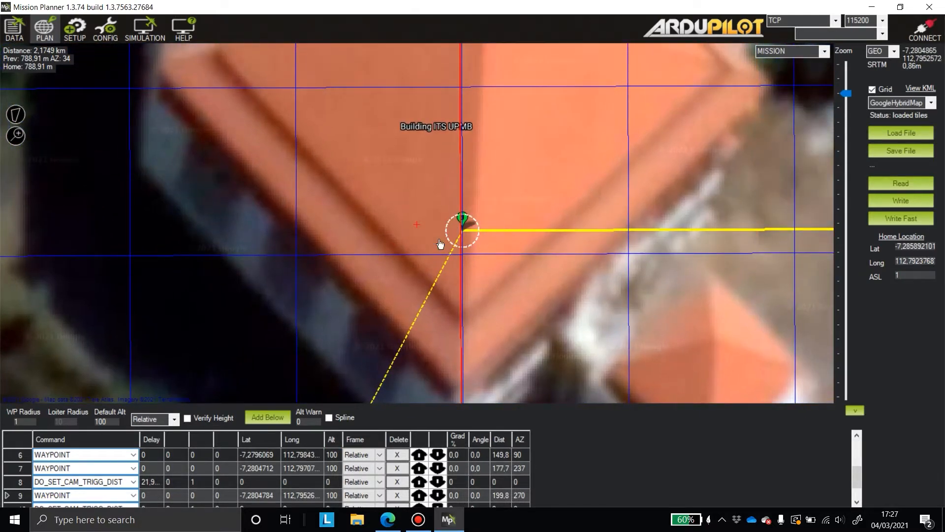
{"action": "scroll", "coordinate": [570, 275], "scroll_direction": "down", "scroll_amount": 1}
{"action": "left_click_drag", "start_coordinate": [567, 273], "coordinate": [377, 259]}
{"action": "scroll", "coordinate": [329, 240], "scroll_direction": "down", "scroll_amount": 1}
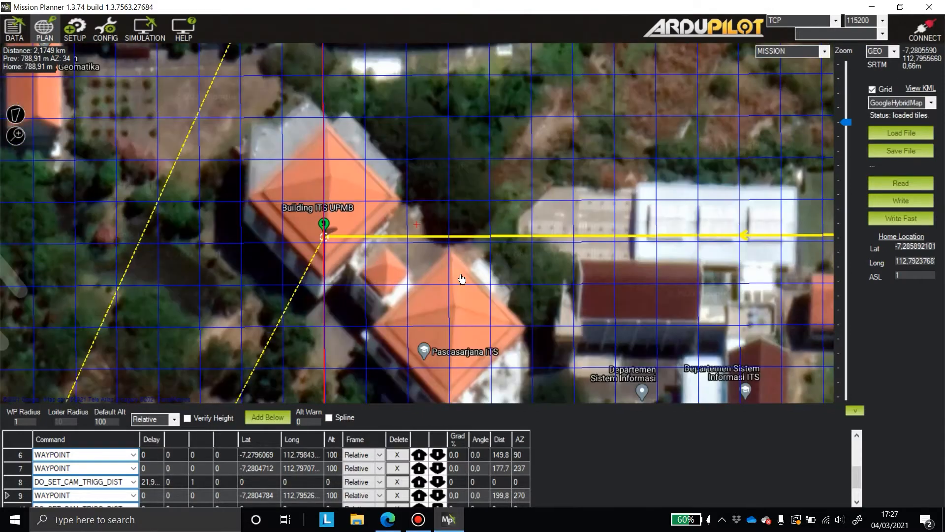
{"action": "scroll", "coordinate": [493, 271], "scroll_direction": "down", "scroll_amount": 1}
{"action": "left_click_drag", "start_coordinate": [502, 266], "coordinate": [359, 244]}
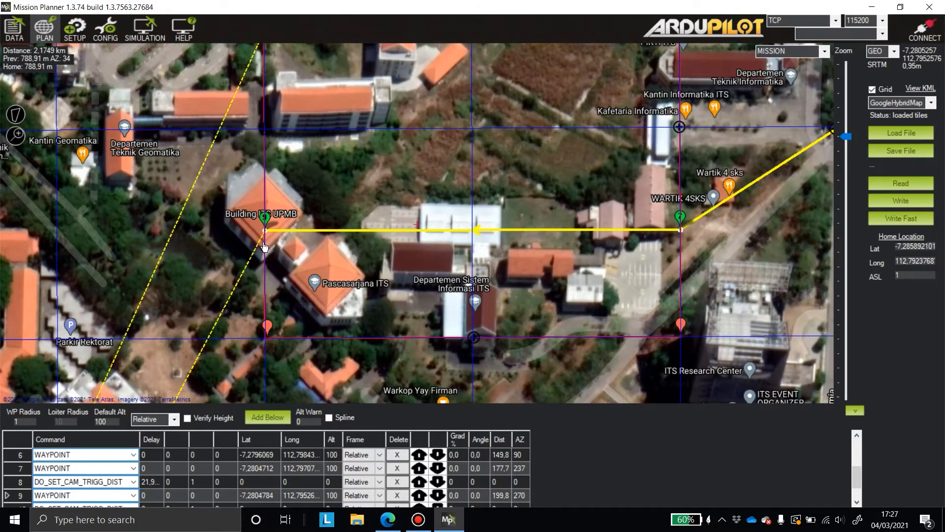
{"action": "scroll", "coordinate": [266, 249], "scroll_direction": "down", "scroll_amount": 1}
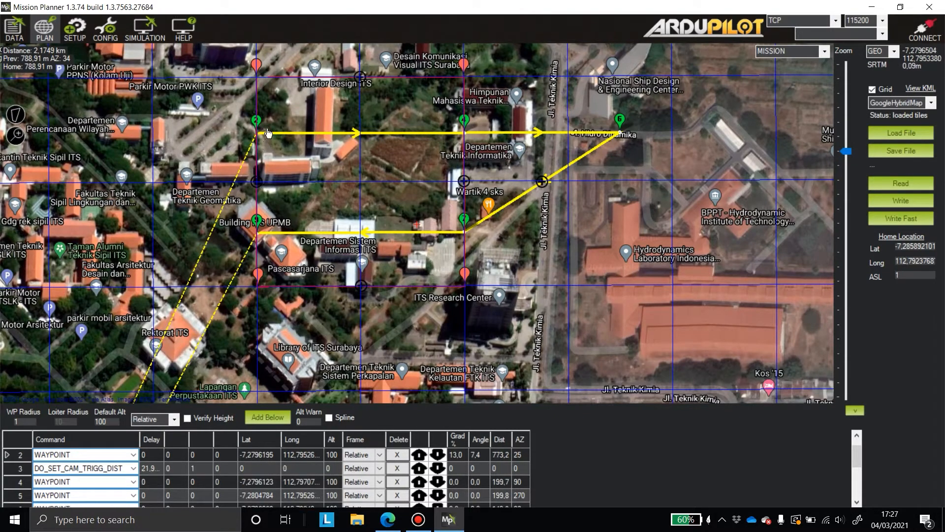
Examine up close the first survey waypoint near Parkir Motor PWK ITS and its approach line
{"action": "scroll", "coordinate": [266, 128], "scroll_direction": "up", "scroll_amount": 1}
{"action": "left_click_drag", "start_coordinate": [175, 158], "coordinate": [303, 244]}
{"action": "scroll", "coordinate": [392, 248], "scroll_direction": "up", "scroll_amount": 1}
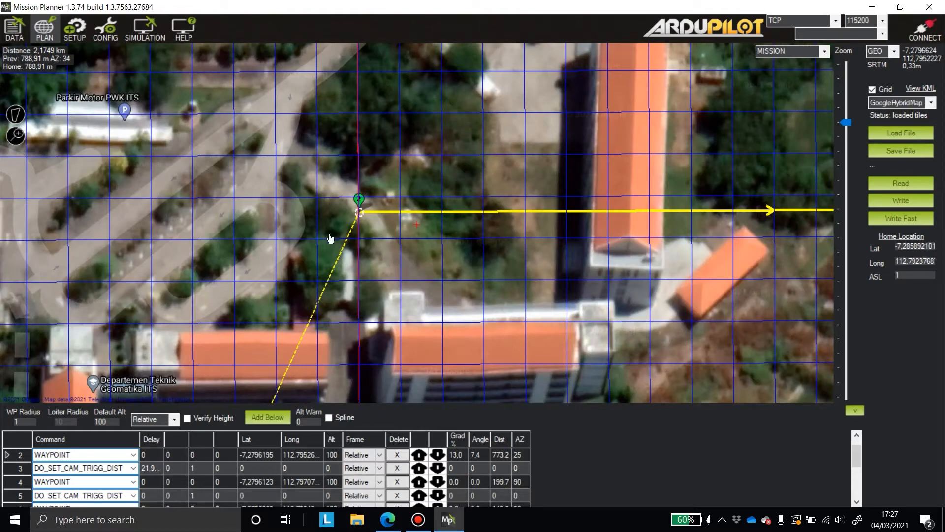
{"action": "left_click_drag", "start_coordinate": [419, 274], "coordinate": [180, 297]}
{"action": "scroll", "coordinate": [386, 296], "scroll_direction": "down", "scroll_amount": 1}
{"action": "left_click_drag", "start_coordinate": [497, 317], "coordinate": [480, 303]}
{"action": "left_click_drag", "start_coordinate": [298, 319], "coordinate": [477, 205]}
{"action": "scroll", "coordinate": [374, 244], "scroll_direction": "down", "scroll_amount": 1}
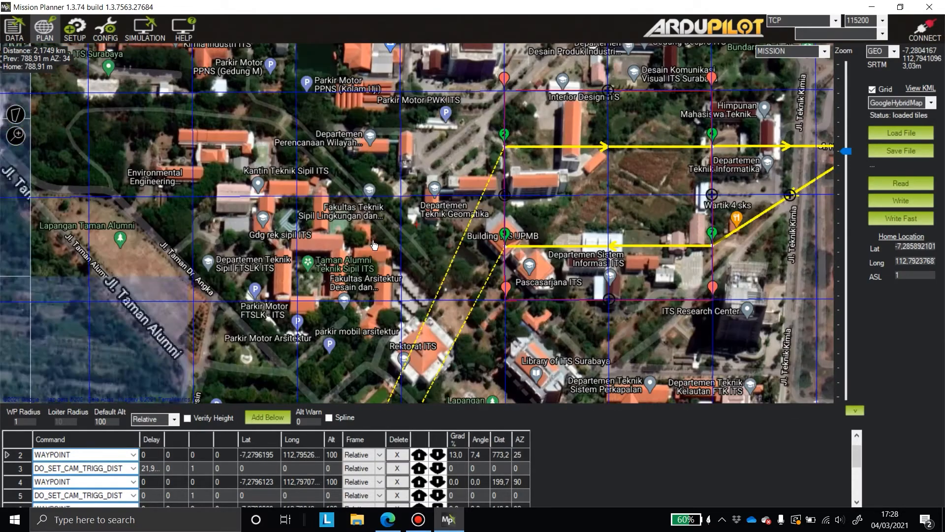
Insert a waypoint after waypoint 1 on Jl. Teknik Mesin, just northwest of Manarul Ilmi Mosque
{"action": "left_click_drag", "start_coordinate": [374, 245], "coordinate": [423, 163]}
{"action": "left_click_drag", "start_coordinate": [335, 339], "coordinate": [353, 179]}
{"action": "left_click_drag", "start_coordinate": [342, 267], "coordinate": [401, 274]}
{"action": "scroll", "coordinate": [436, 142], "scroll_direction": "down", "scroll_amount": 1}
{"action": "left_click_drag", "start_coordinate": [432, 128], "coordinate": [422, 208]}
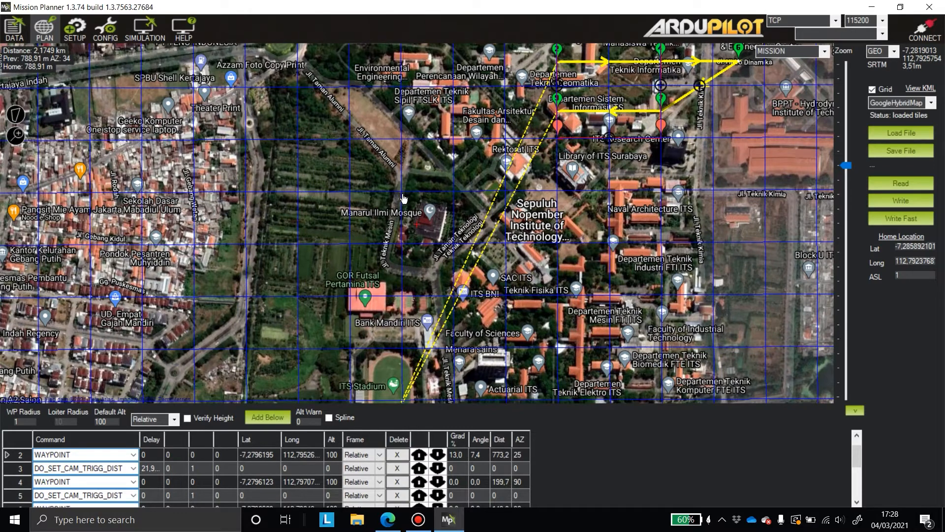
{"action": "right_click", "coordinate": [402, 197]}
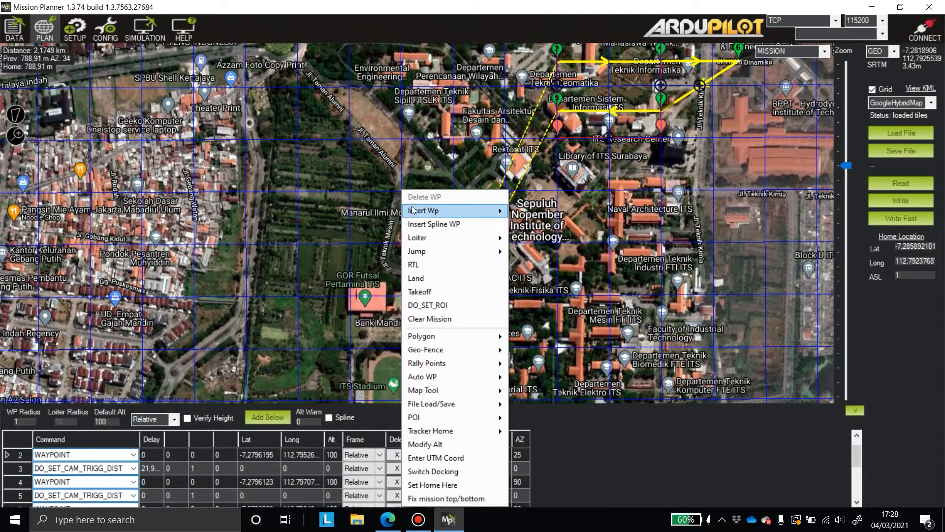
{"action": "left_click", "coordinate": [420, 213]}
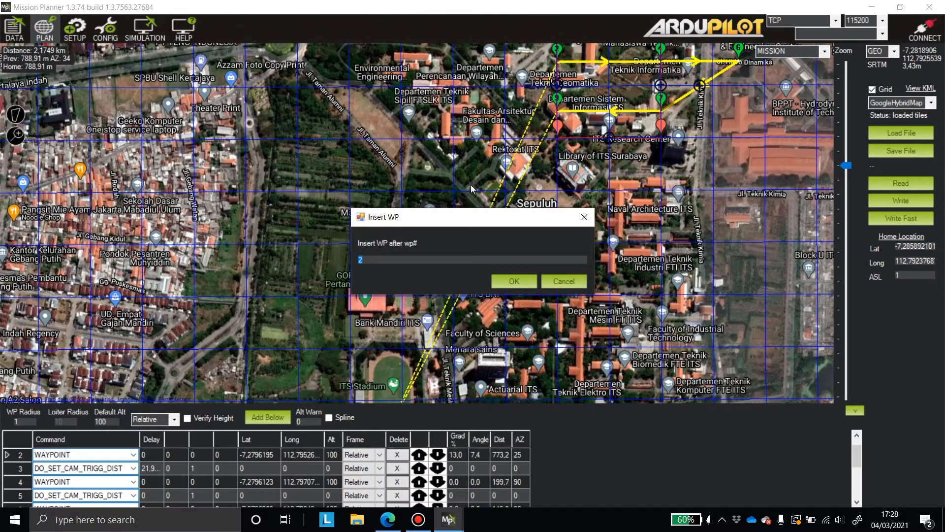
{"action": "type", "text": "1"}
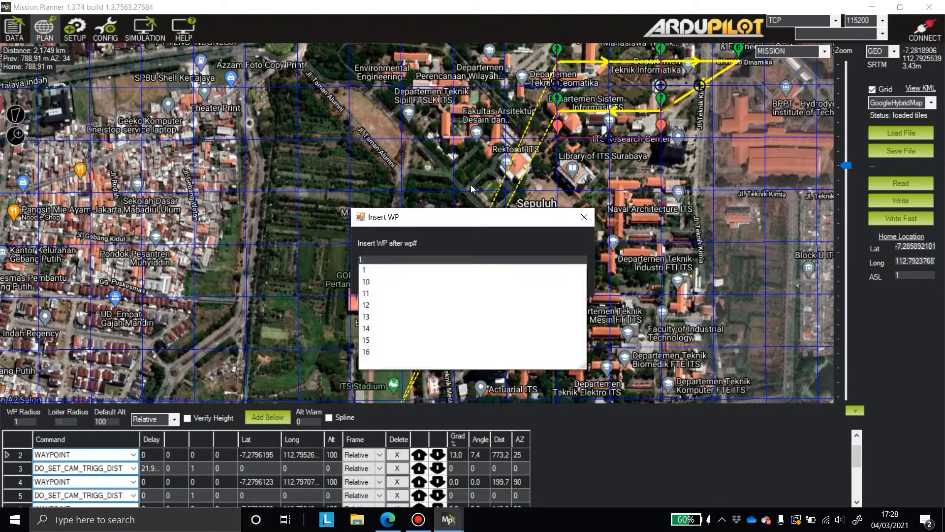
{"action": "key", "text": "Return"}
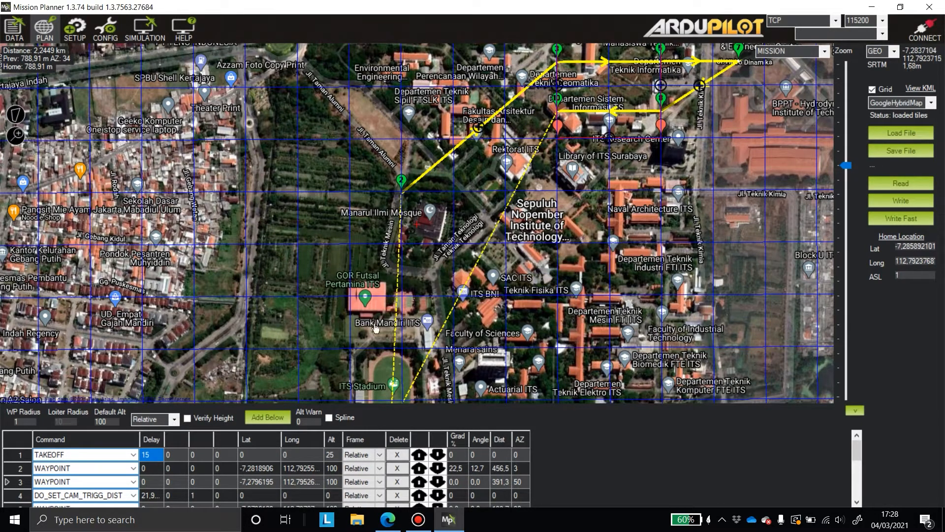
Set the altitude of waypoint 2 near Manarul Ilmi Mosque to 70 m
{"action": "left_click", "coordinate": [336, 467]}
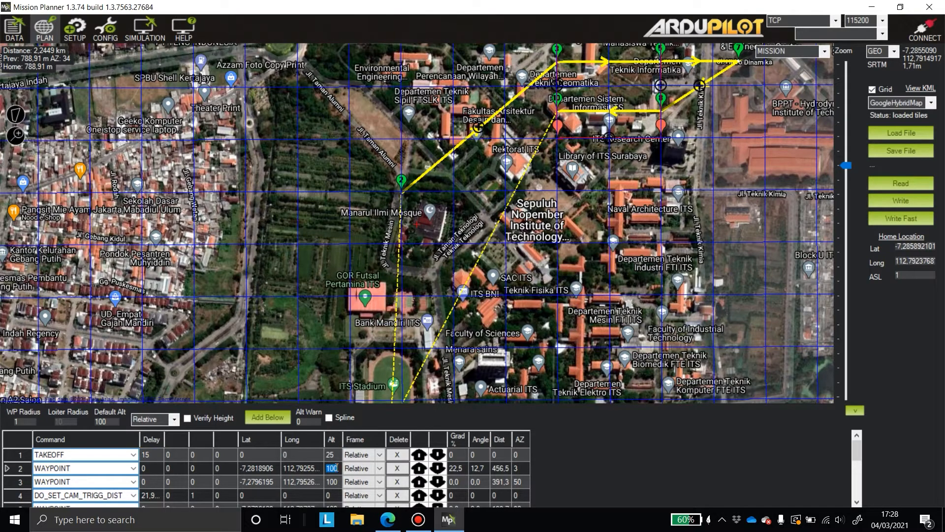
{"action": "type", "text": "70"}
{"action": "left_click", "coordinate": [318, 484]}
{"action": "left_click", "coordinate": [457, 471]}
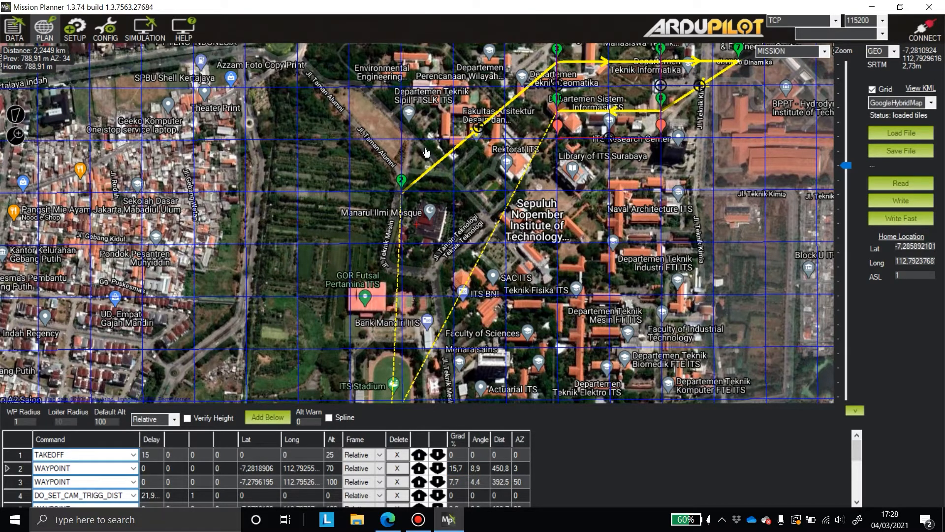
Insert a waypoint after waypoint 2, directly north of it beside Departemen Teknik Sipil FTSLK ITS
{"action": "left_click_drag", "start_coordinate": [423, 149], "coordinate": [408, 197]}
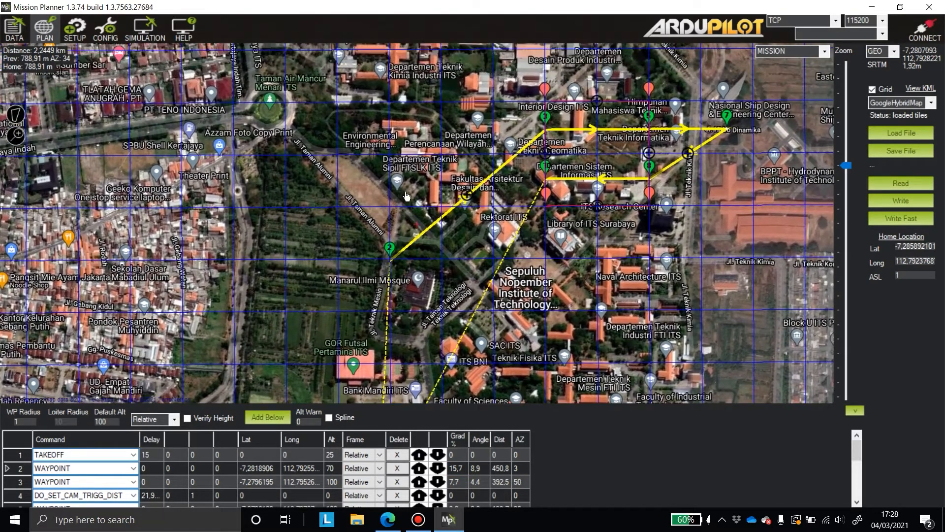
{"action": "scroll", "coordinate": [397, 187], "scroll_direction": "up", "scroll_amount": 1}
{"action": "right_click", "coordinate": [398, 163]}
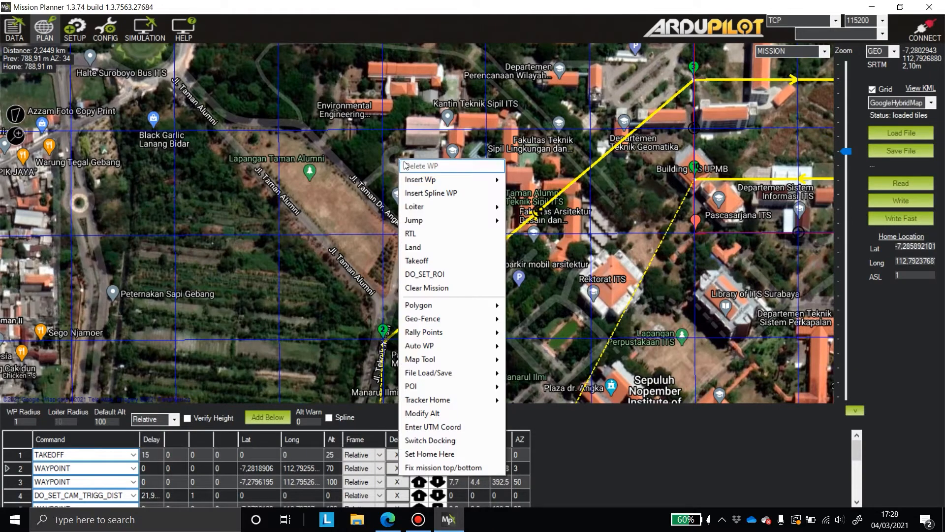
{"action": "left_click", "coordinate": [424, 183]}
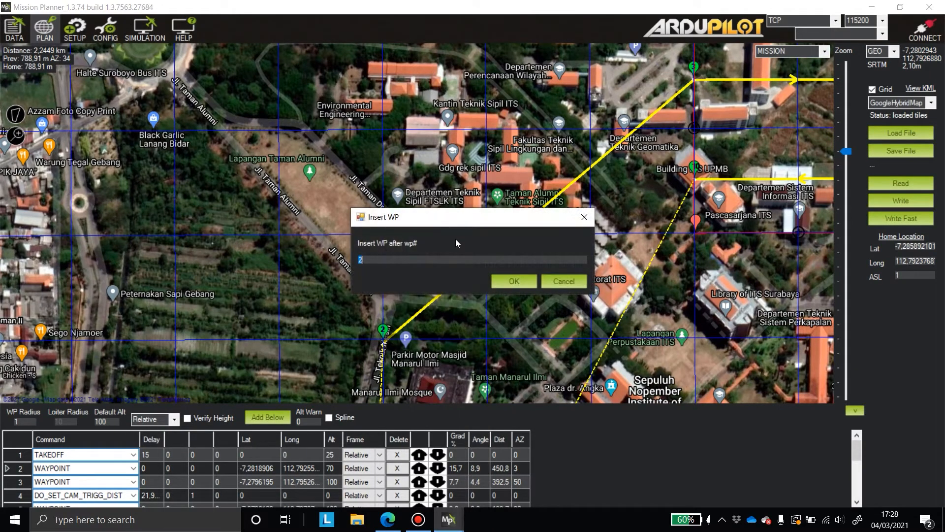
{"action": "key", "text": "Return"}
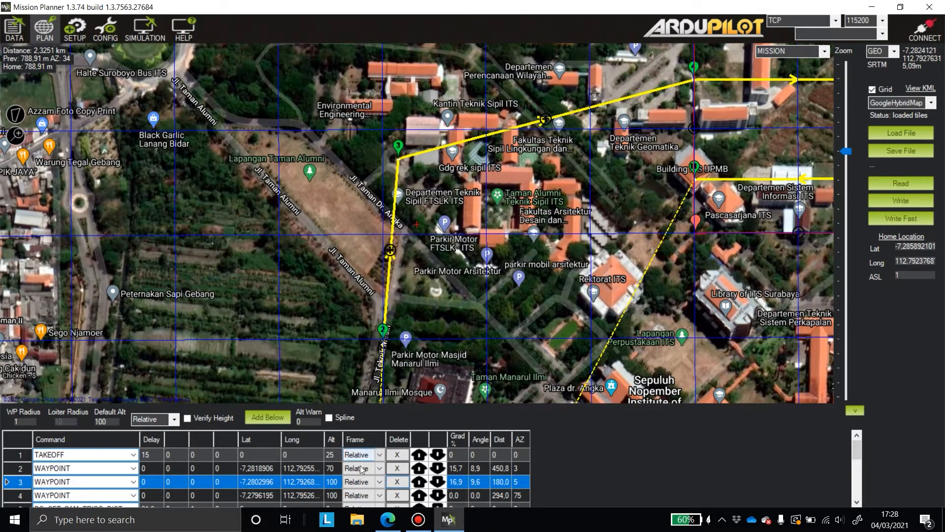
Set the altitude of waypoint 3 near Departemen Teknik Sipil FTSLK ITS to 80 m
{"action": "left_click", "coordinate": [337, 485]}
{"action": "left_click", "coordinate": [336, 482]}
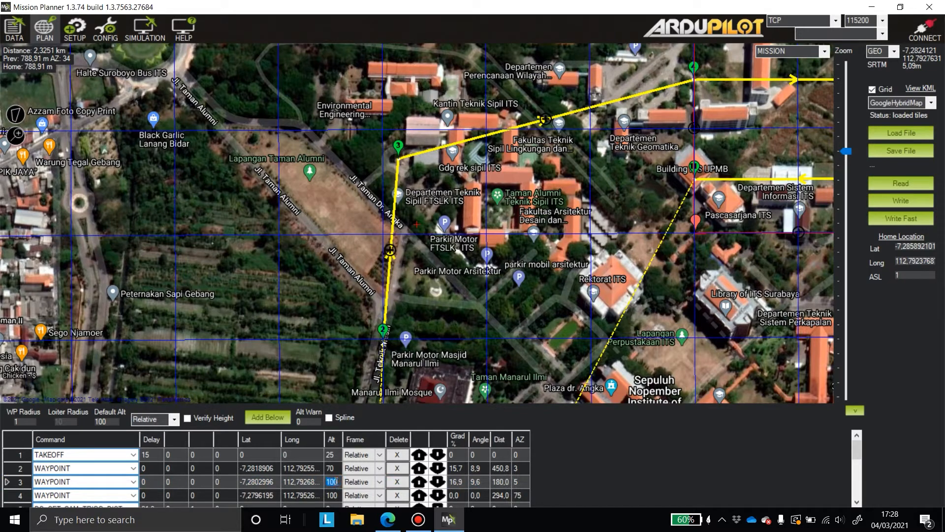
{"action": "type", "text": "80"}
{"action": "key", "text": "Return"}
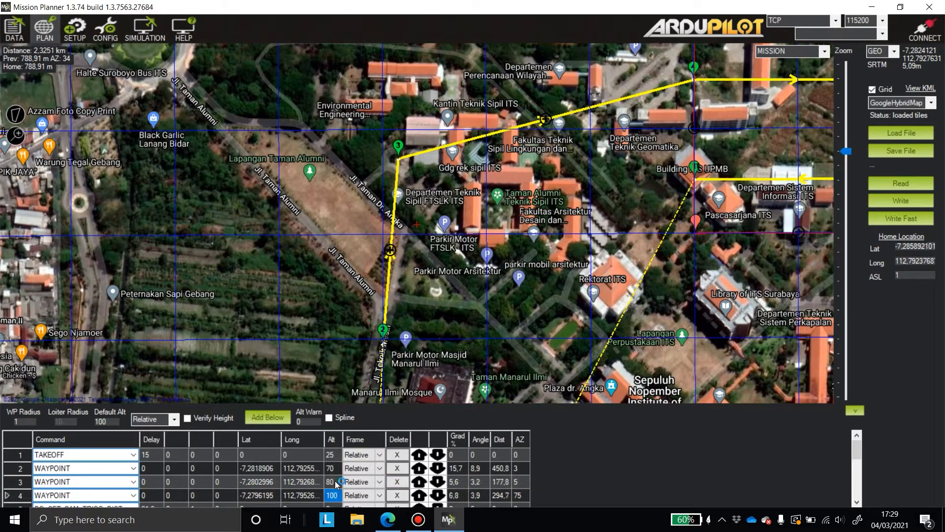
Insert a waypoint after waypoint 3 beside Kantin Teknik Sipil ITS and set its altitude to 90 m
{"action": "left_click_drag", "start_coordinate": [480, 143], "coordinate": [433, 226]}
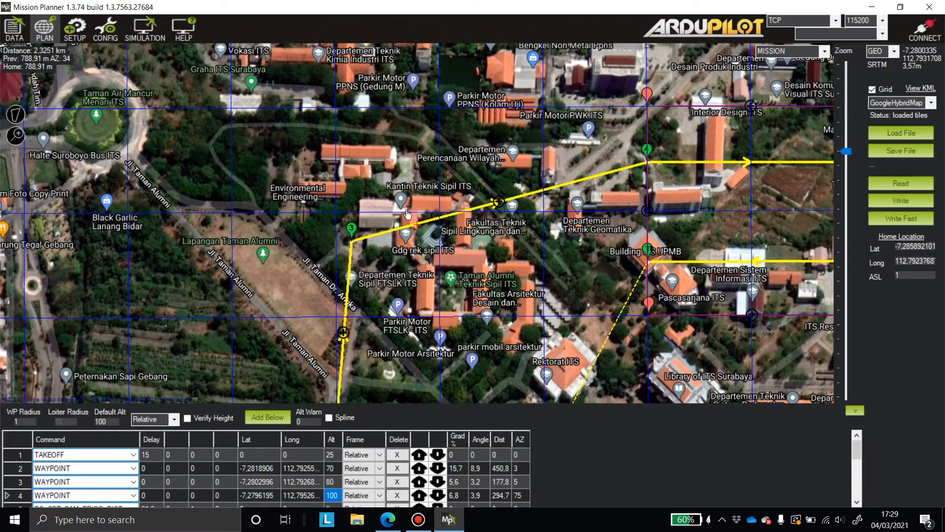
{"action": "right_click", "coordinate": [407, 213]}
{"action": "left_click", "coordinate": [430, 210]}
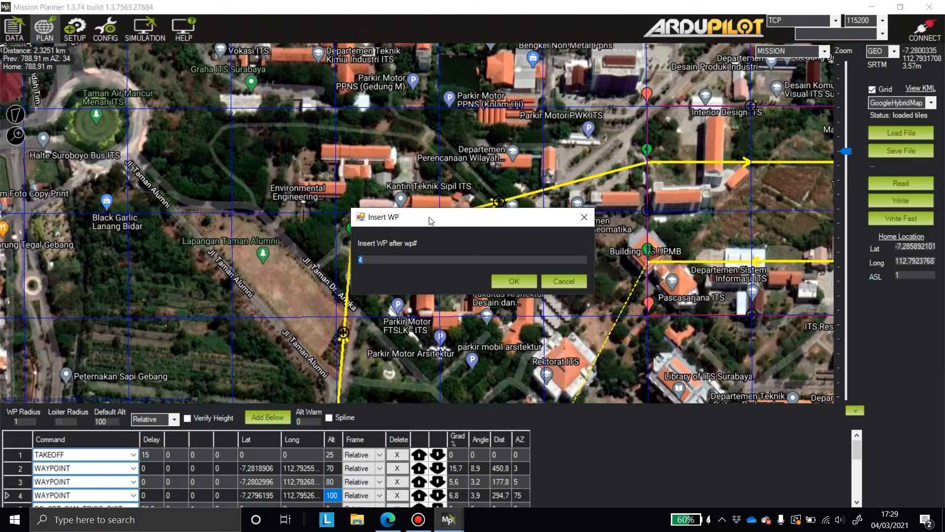
{"action": "type", "text": "3"}
{"action": "key", "text": "Return"}
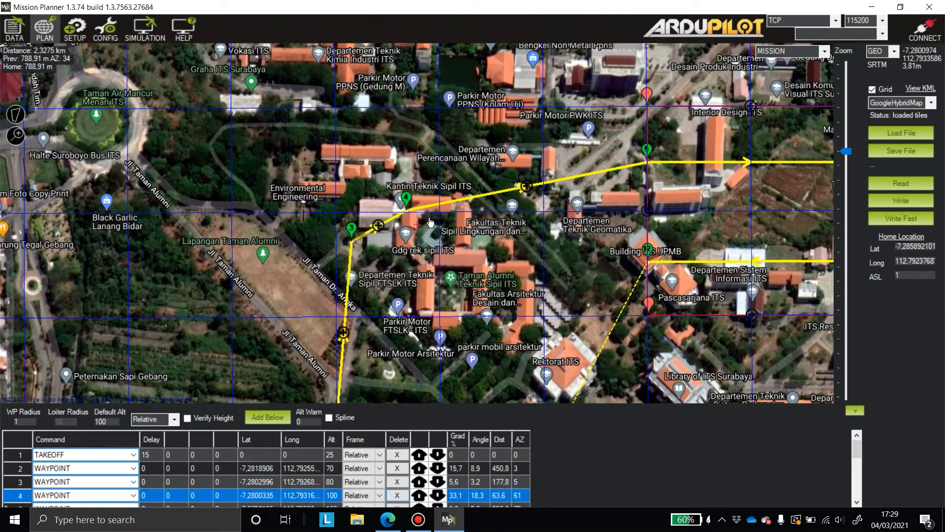
{"action": "left_click", "coordinate": [332, 494]}
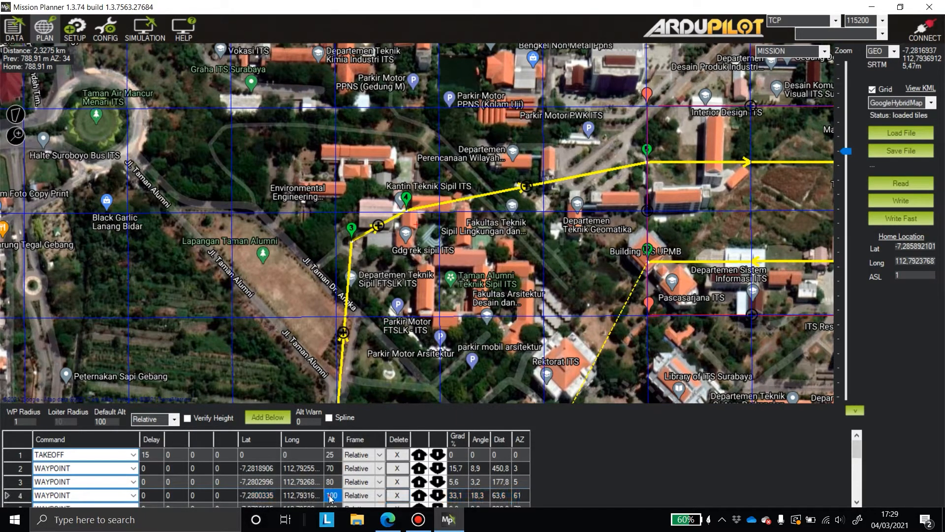
{"action": "type", "text": "90"}
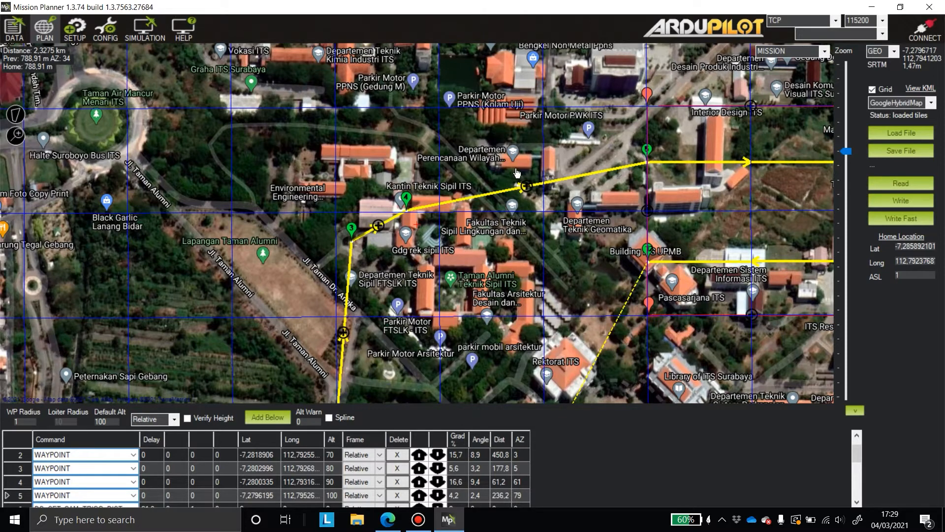
Insert a waypoint between waypoint 4 and the first survey waypoint, just southwest of Departemen Perencanaan Wilayah
{"action": "left_click_drag", "start_coordinate": [421, 226], "coordinate": [389, 207]}
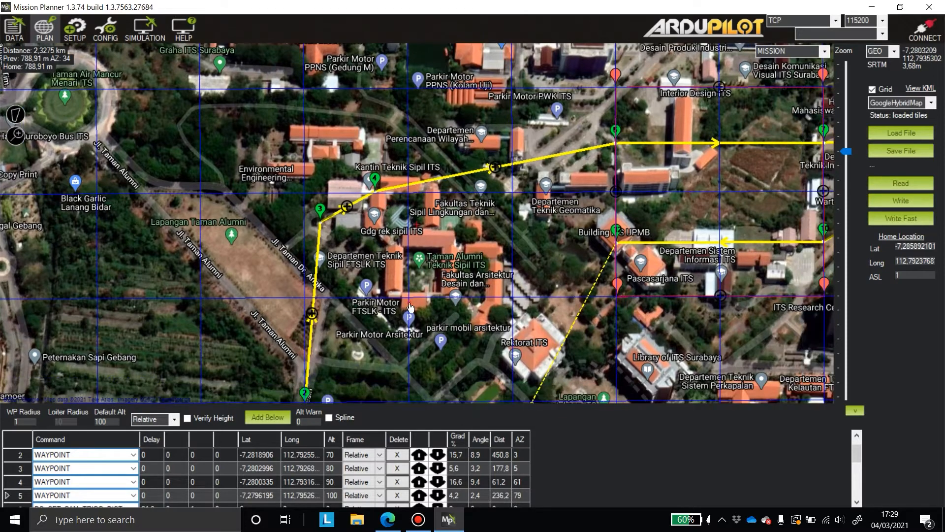
{"action": "right_click", "coordinate": [409, 160]}
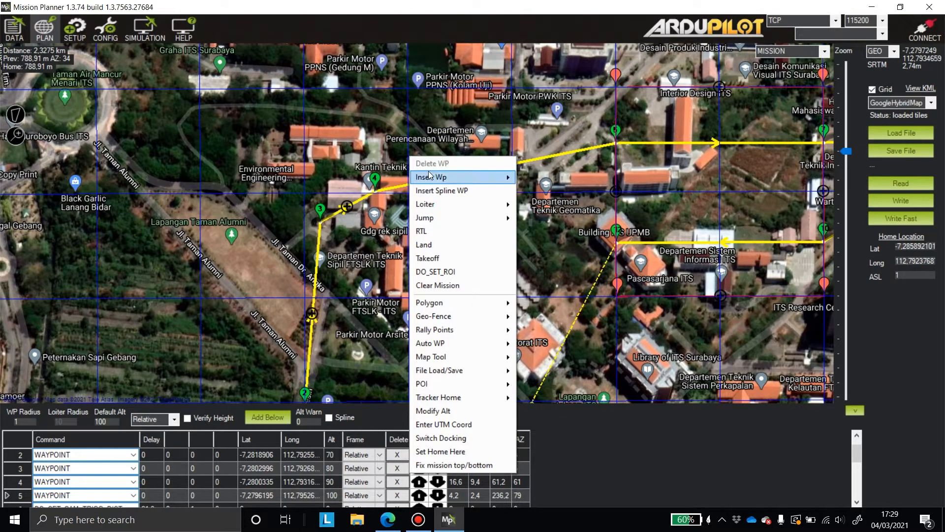
{"action": "left_click", "coordinate": [430, 186]}
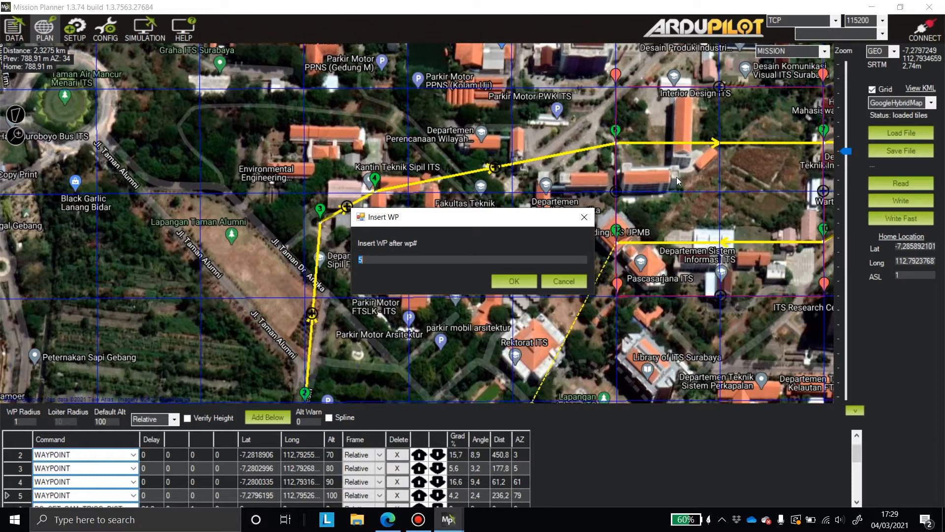
{"action": "key", "text": "Return"}
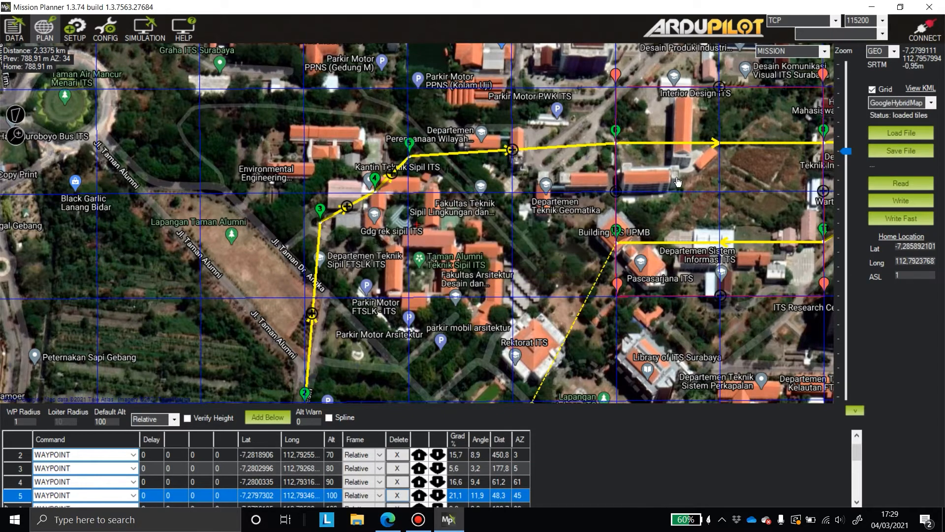
Smooth the approach curve by shifting waypoint 5 slightly east and waypoint 4 slightly northwest
{"action": "left_click_drag", "start_coordinate": [409, 157], "coordinate": [425, 156]}
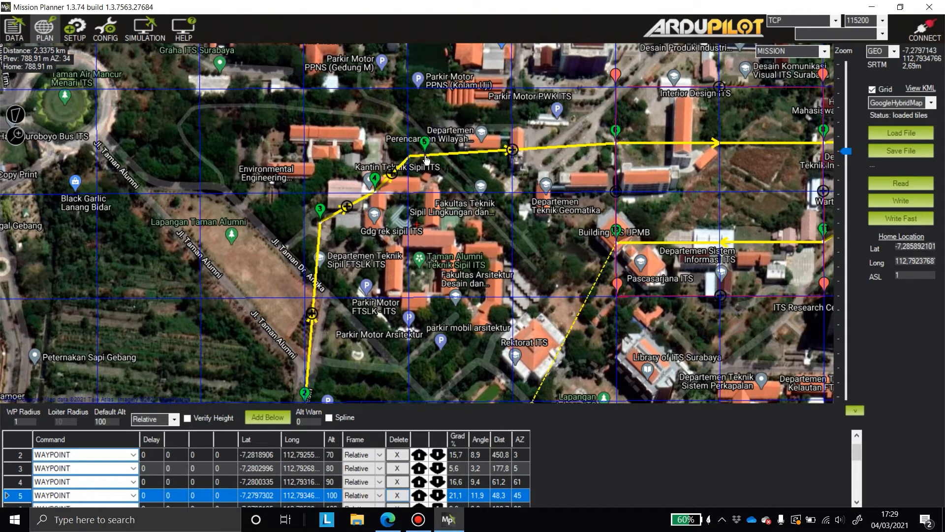
{"action": "left_click_drag", "start_coordinate": [377, 193], "coordinate": [369, 187]}
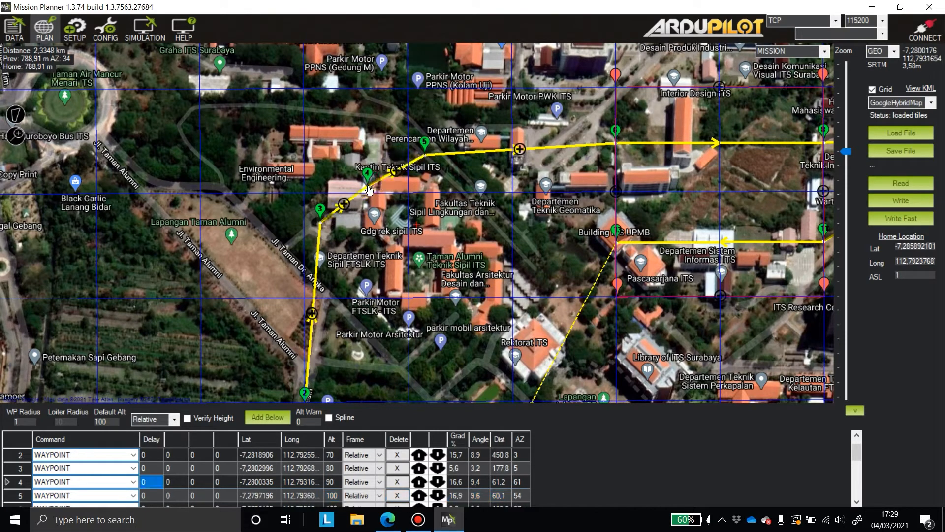
{"action": "left_click_drag", "start_coordinate": [425, 155], "coordinate": [418, 155]}
{"action": "left_click", "coordinate": [516, 148]}
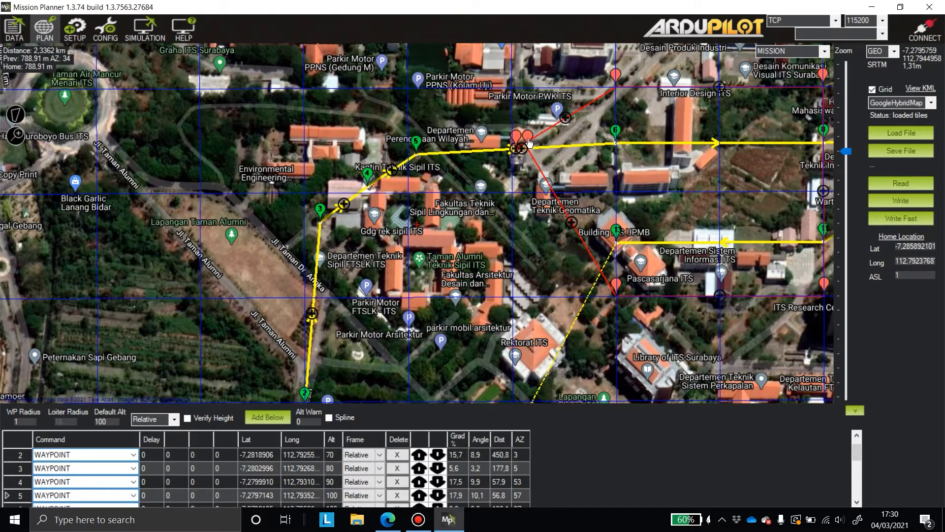
{"action": "right_click", "coordinate": [523, 135]}
{"action": "left_click", "coordinate": [520, 147]}
{"action": "right_click", "coordinate": [519, 146]}
{"action": "left_click", "coordinate": [536, 145]}
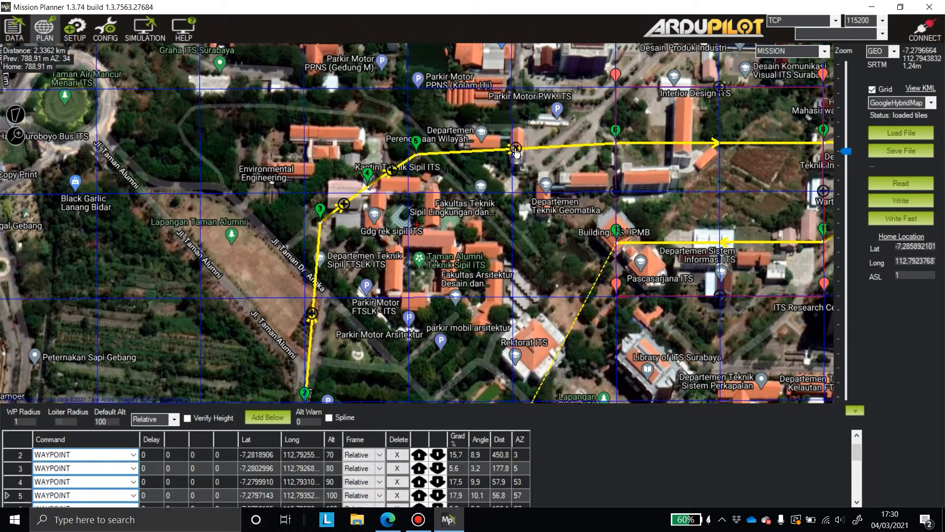
Insert a waypoint after waypoint 5, about midway to the first survey waypoint, just east of Departemen Perencanaan Wilayah
{"action": "right_click", "coordinate": [512, 153]}
{"action": "left_click", "coordinate": [529, 170]}
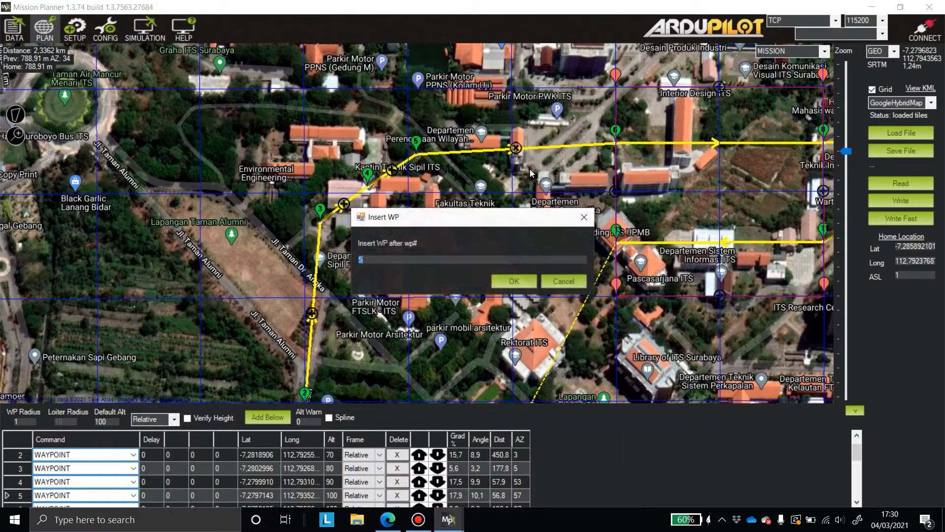
{"action": "key", "text": "Return"}
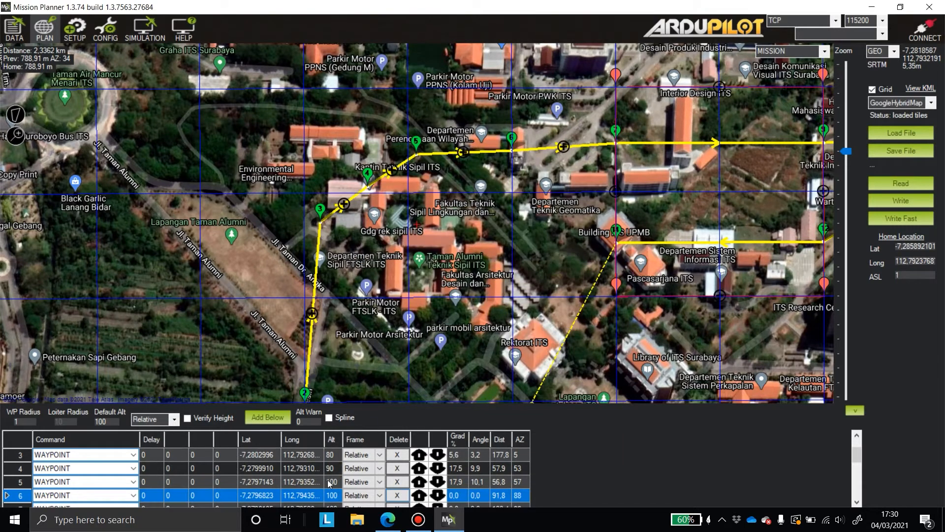
Set the altitude of waypoint 5 near Departemen Perencanaan Wilayah to 95 m
{"action": "left_click", "coordinate": [330, 482]}
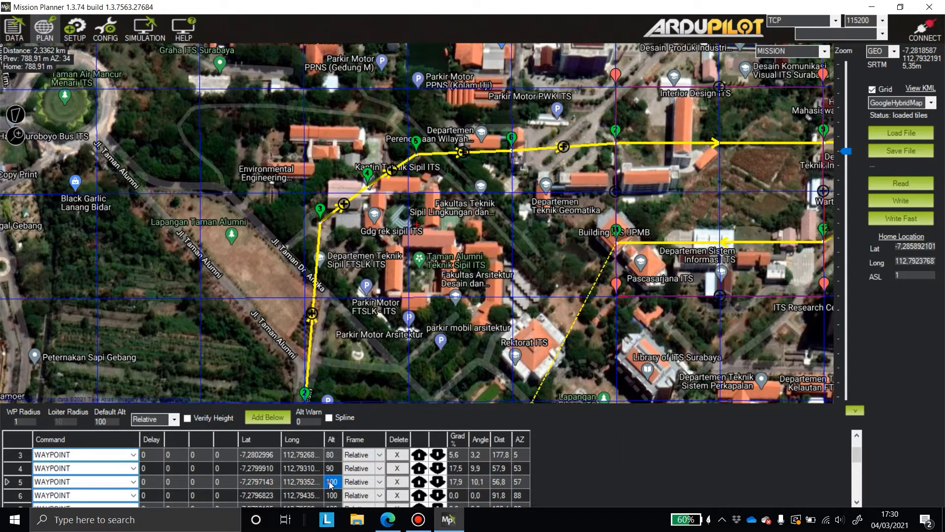
{"action": "left_click", "coordinate": [330, 482]}
{"action": "type", "text": "95"}
{"action": "key", "text": "Return"}
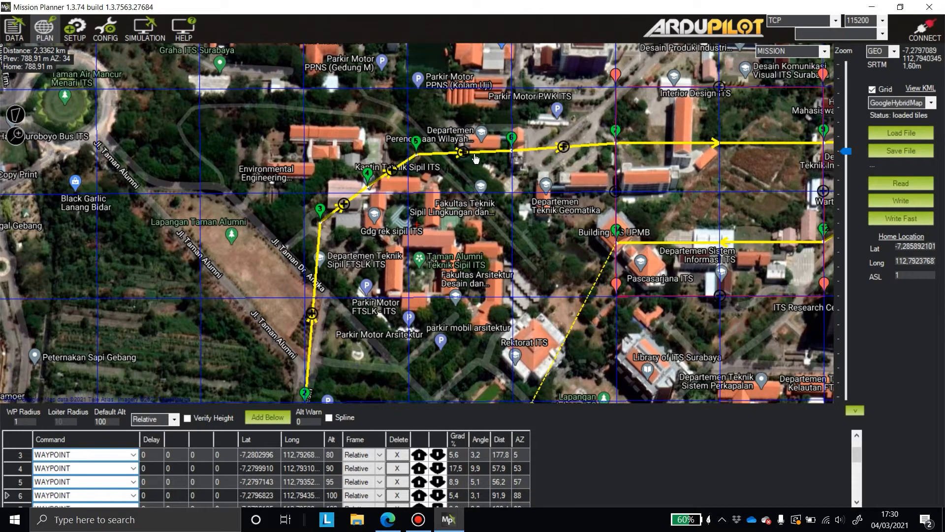
Examine the climb route from home at ITS Stadium to the survey area and the altitudes of its first waypoints
{"action": "scroll", "coordinate": [428, 207], "scroll_direction": "down", "scroll_amount": 1}
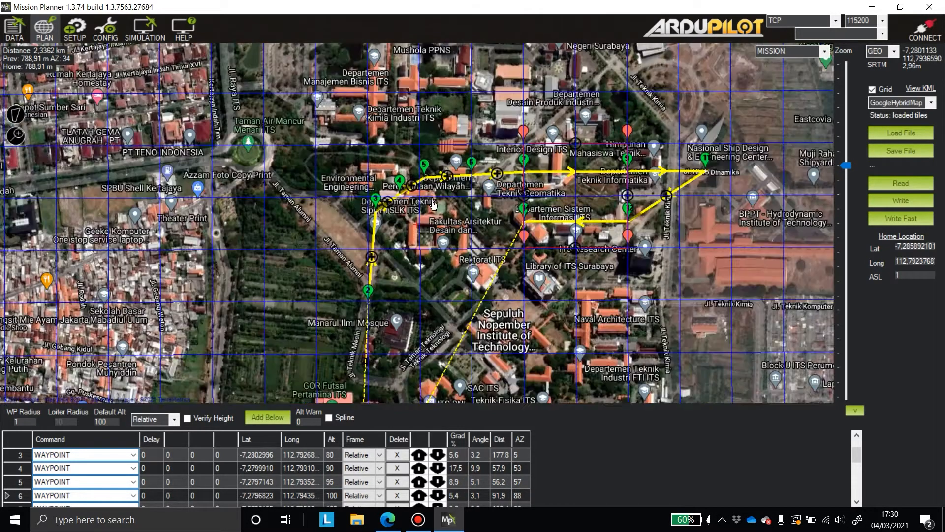
{"action": "scroll", "coordinate": [416, 264], "scroll_direction": "up", "scroll_amount": 1}
{"action": "left_click_drag", "start_coordinate": [413, 299], "coordinate": [433, 225]}
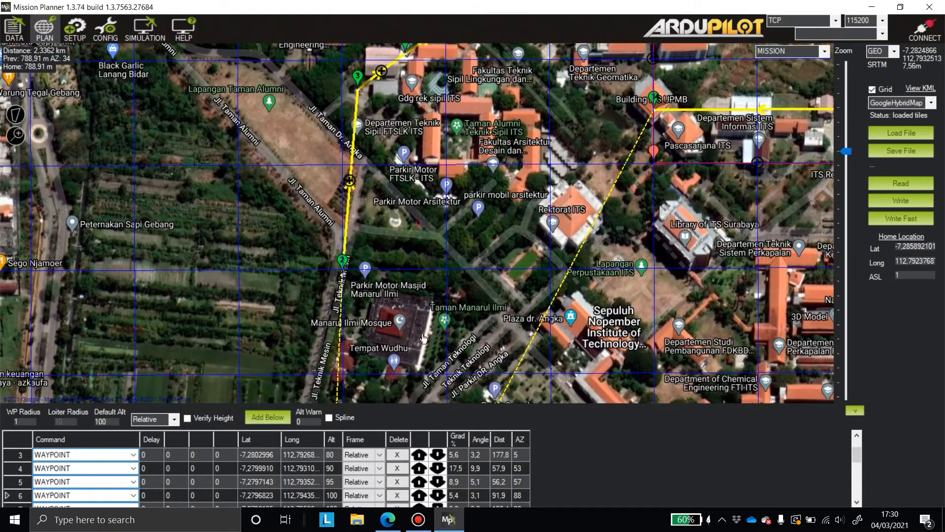
{"action": "left_click_drag", "start_coordinate": [424, 339], "coordinate": [444, 103]}
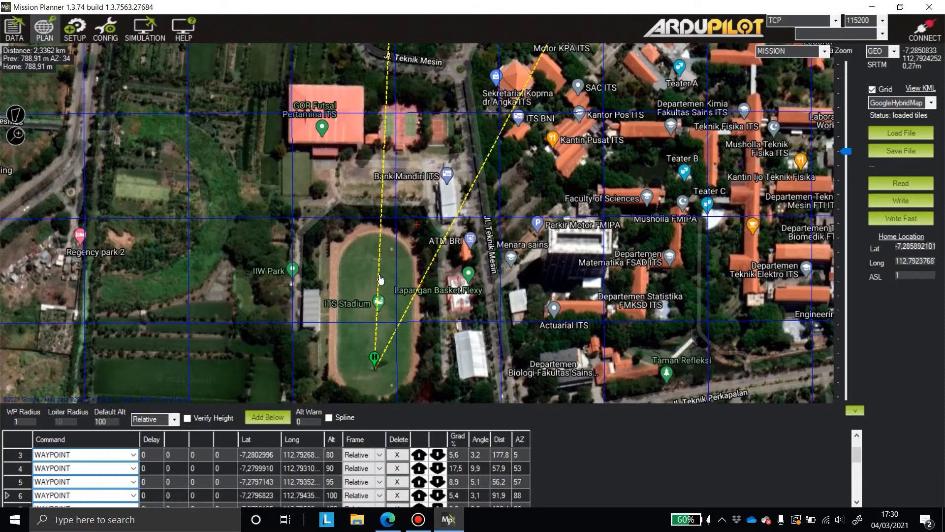
{"action": "scroll", "coordinate": [378, 274], "scroll_direction": "down", "scroll_amount": 1}
{"action": "left_click_drag", "start_coordinate": [378, 275], "coordinate": [370, 365]}
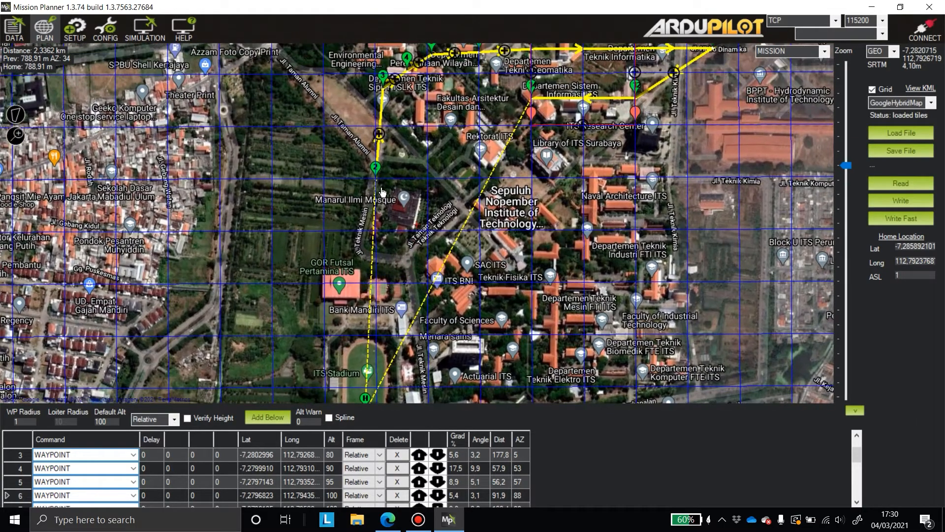
{"action": "scroll", "coordinate": [337, 466], "scroll_direction": "up", "scroll_amount": 1}
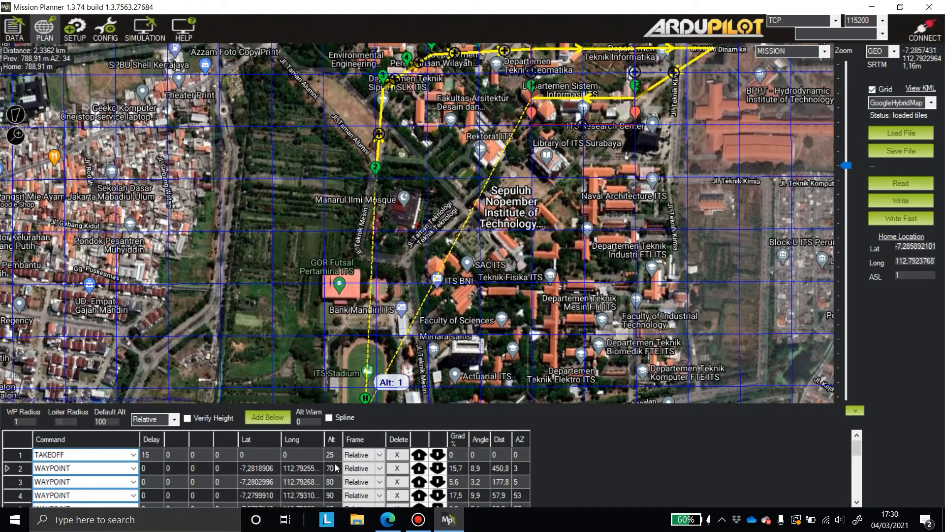
Review the gradients of waypoints 3 to 6 against the approach path from ITS Stadium into the survey area
{"action": "left_click_drag", "start_coordinate": [415, 115], "coordinate": [400, 214]}
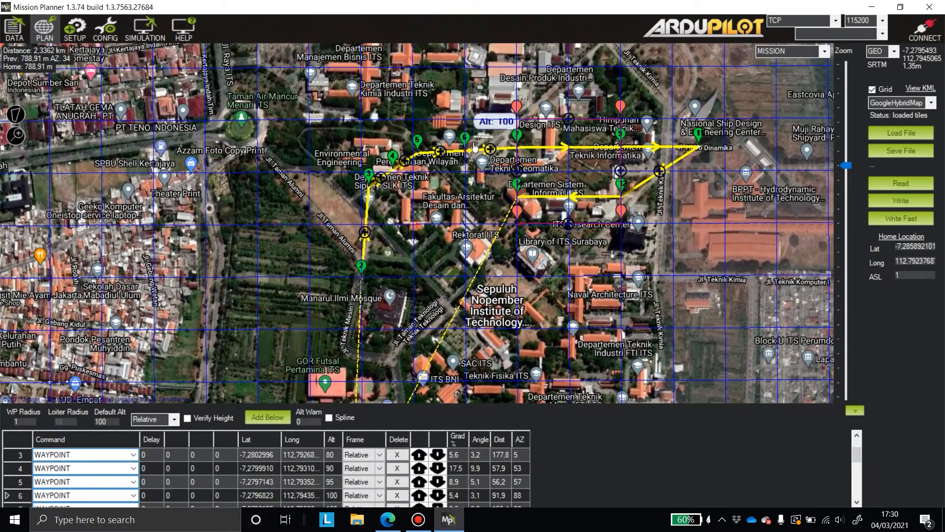
{"action": "left_click_drag", "start_coordinate": [402, 298], "coordinate": [422, 241]}
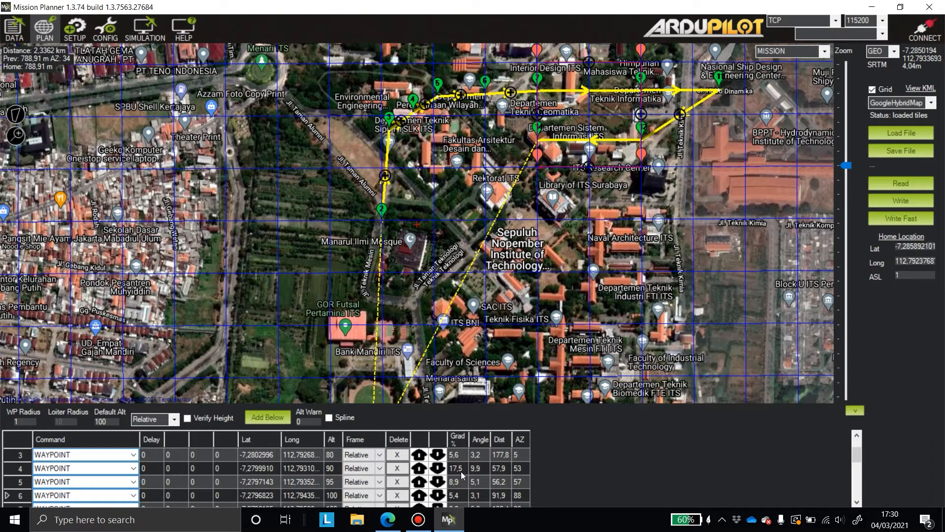
{"action": "mouse_move", "coordinate": [433, 249]}
{"action": "left_mouse_down"}
{"action": "mouse_move", "coordinate": [464, 135]}
{"action": "mouse_move", "coordinate": [452, 158]}
{"action": "left_mouse_up"}
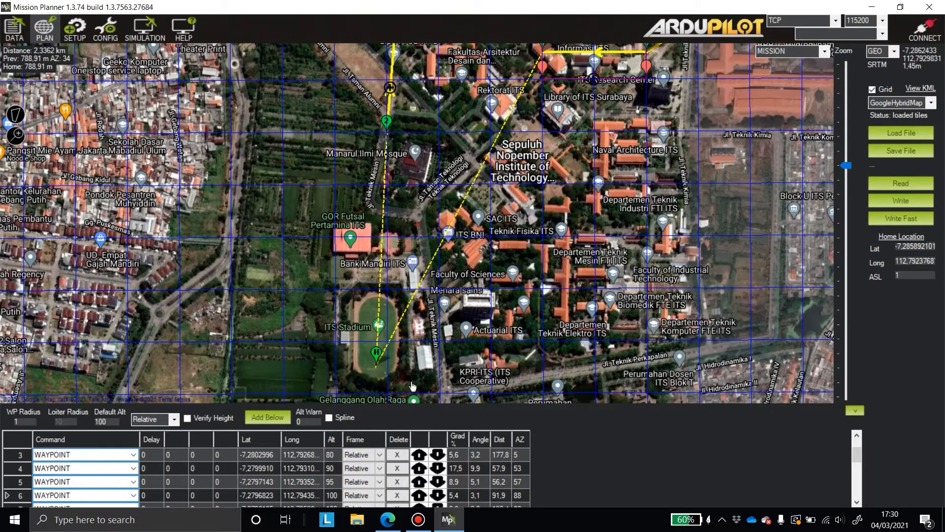
{"action": "left_click_drag", "start_coordinate": [452, 148], "coordinate": [441, 251]}
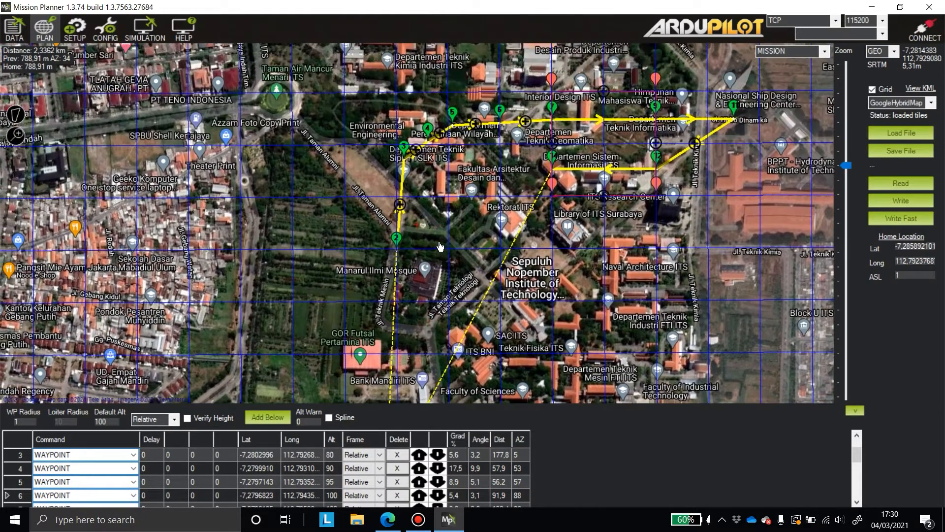
{"action": "scroll", "coordinate": [338, 158], "scroll_direction": "up", "scroll_amount": 1}
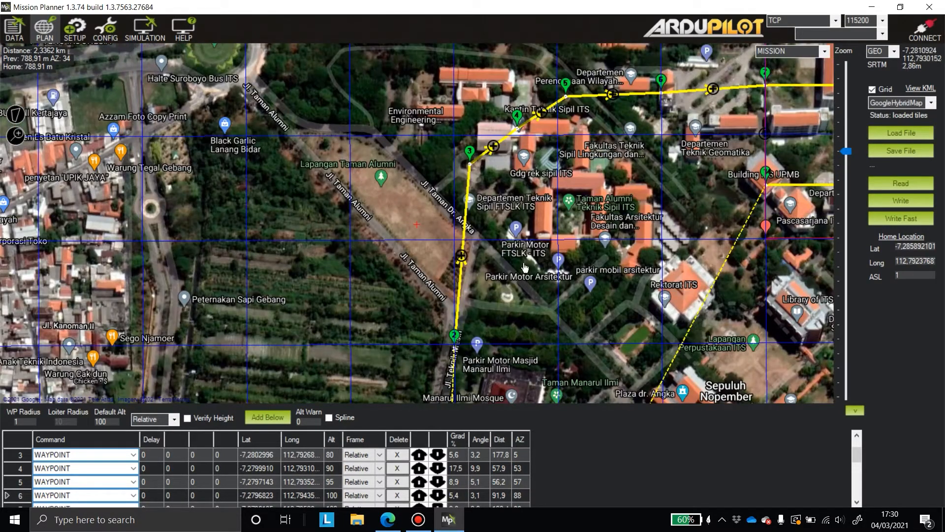
{"action": "left_click_drag", "start_coordinate": [571, 289], "coordinate": [447, 315]}
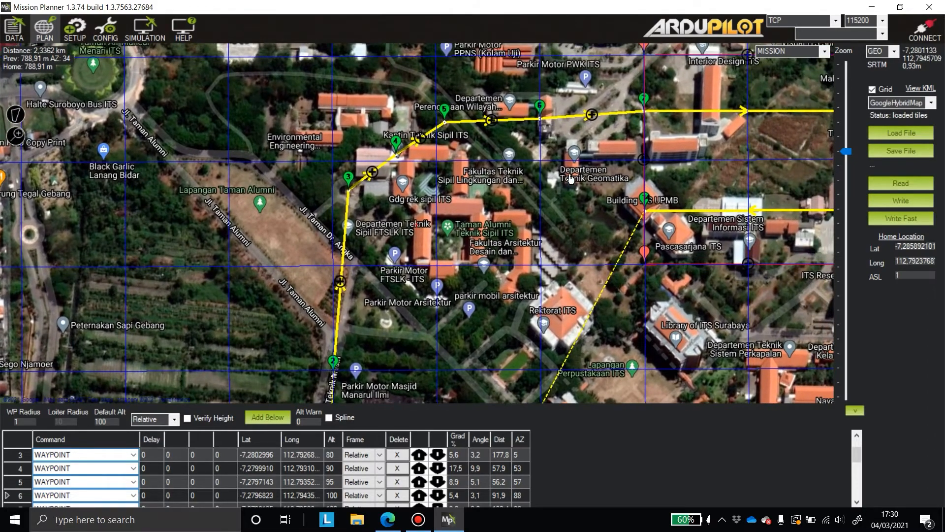
{"action": "scroll", "coordinate": [572, 204], "scroll_direction": "down", "scroll_amount": 1}
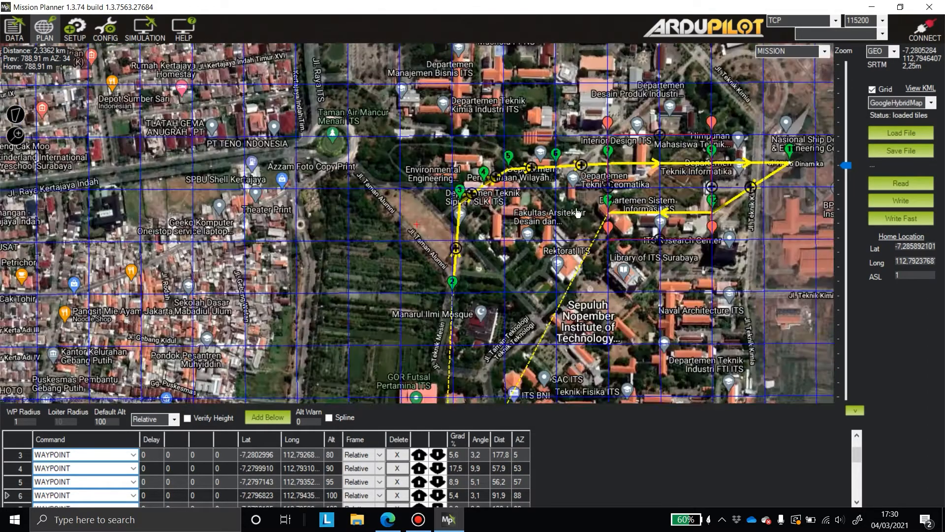
{"action": "left_click_drag", "start_coordinate": [557, 220], "coordinate": [487, 237]}
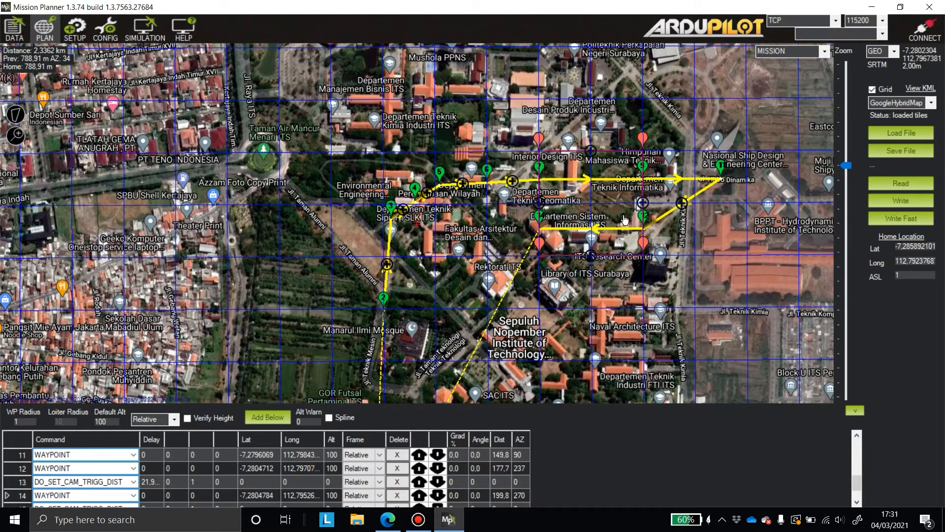
Move the turning waypoint 11 on Jl. Hidro Dinamika farther east, about 199 m beyond waypoint 9
{"action": "left_click_drag", "start_coordinate": [588, 206], "coordinate": [522, 227]}
{"action": "scroll", "coordinate": [658, 242], "scroll_direction": "up", "scroll_amount": 1}
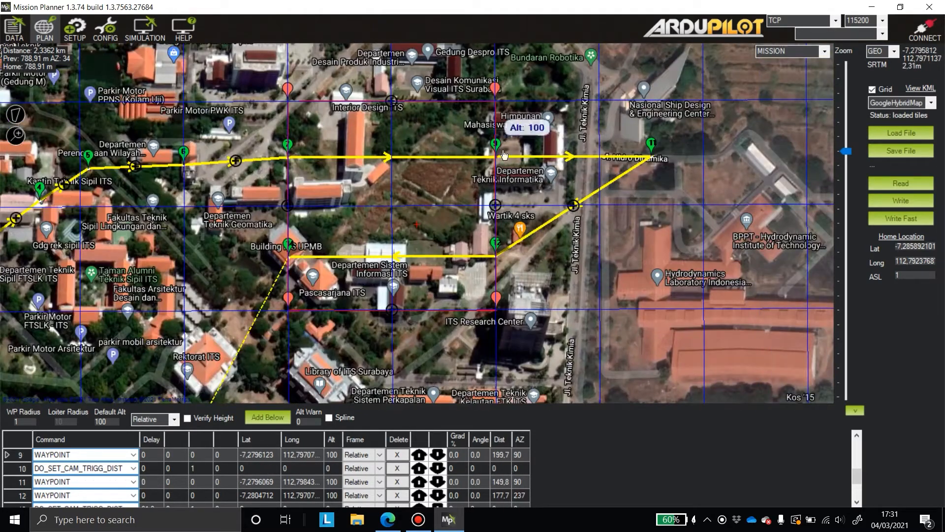
{"action": "mouse_move", "coordinate": [502, 160]}
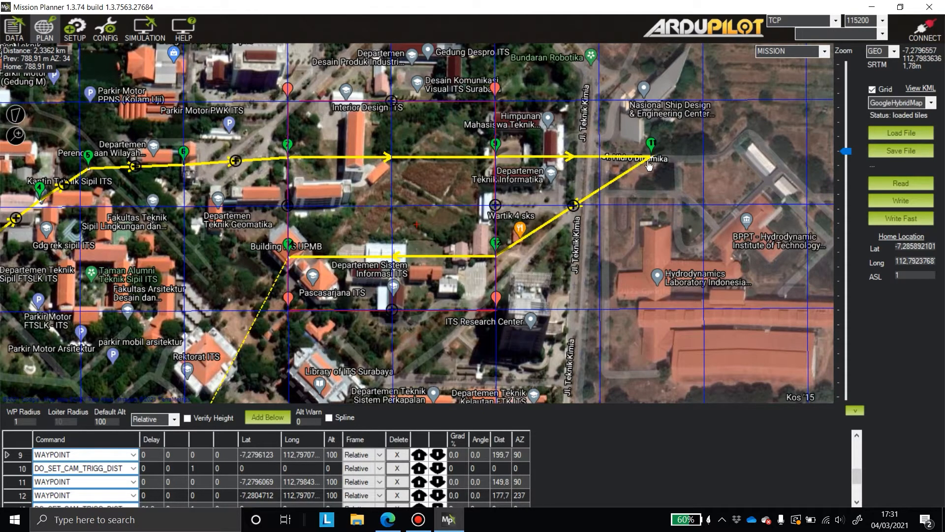
{"action": "left_click_drag", "start_coordinate": [651, 157], "coordinate": [703, 159]}
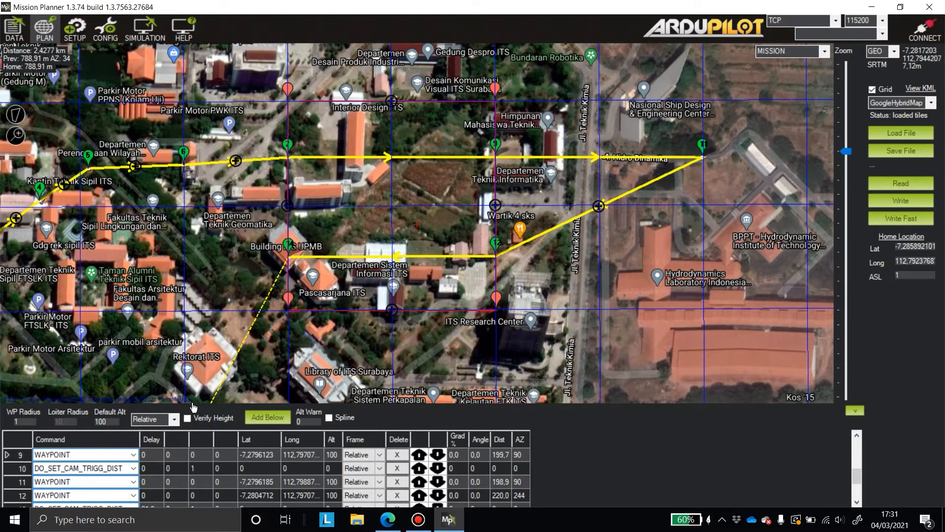
Add a DO_CHANGE_SPEED command directly after waypoint 9 with a speed of 15 m/s
{"action": "left_click", "coordinate": [259, 416]}
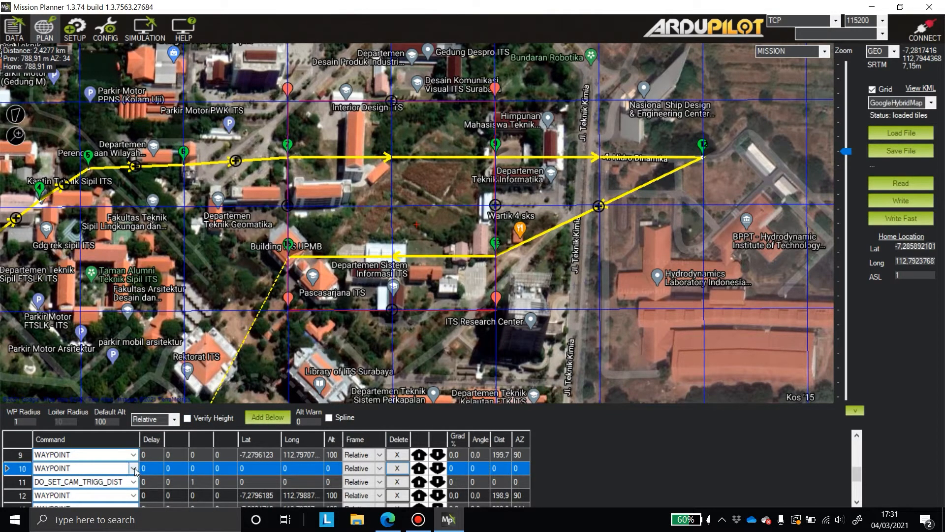
{"action": "left_click", "coordinate": [133, 468]}
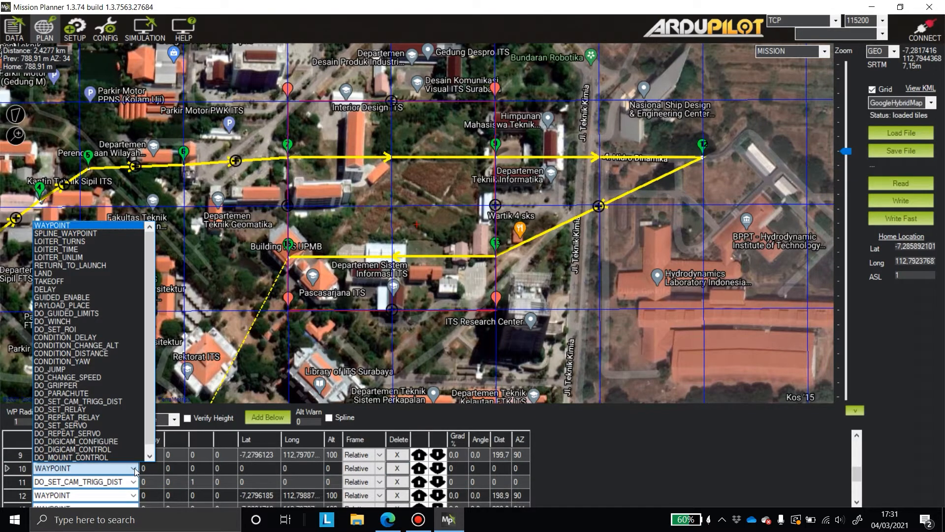
{"action": "left_click", "coordinate": [105, 377]}
{"action": "left_click", "coordinate": [168, 470]}
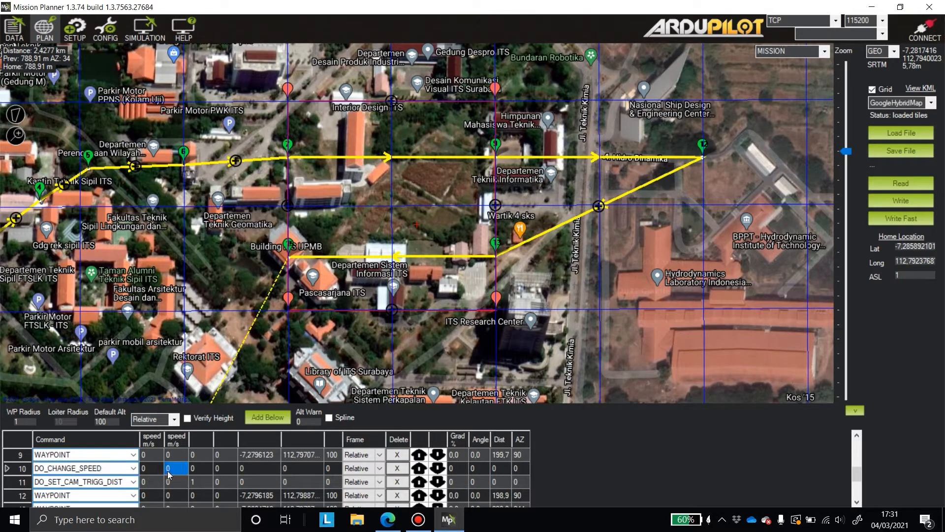
{"action": "left_click", "coordinate": [168, 472]}
{"action": "left_click", "coordinate": [448, 451]}
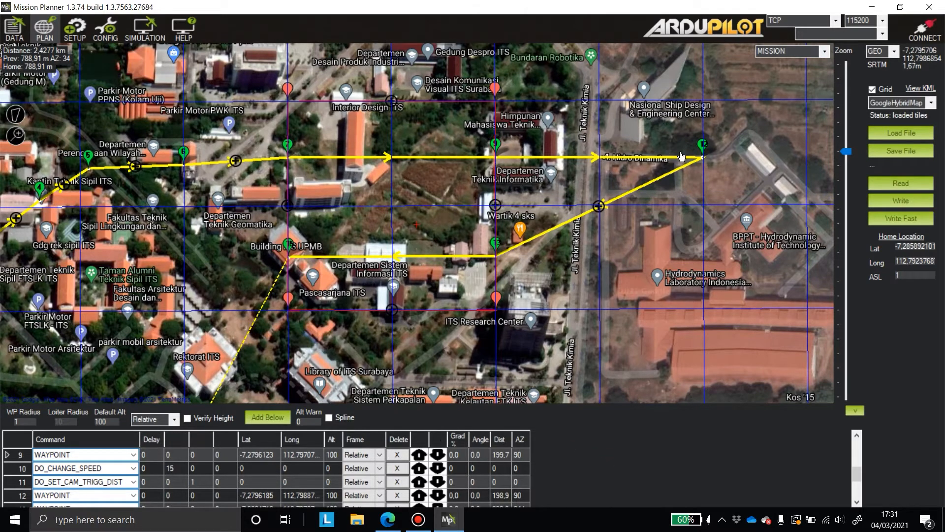
Insert two waypoints after waypoint 12 in line with the return survey leg: one near Hydrodynamics Laboratory, one just east of Jl. Teknik Kimia
{"action": "right_click", "coordinate": [656, 258]}
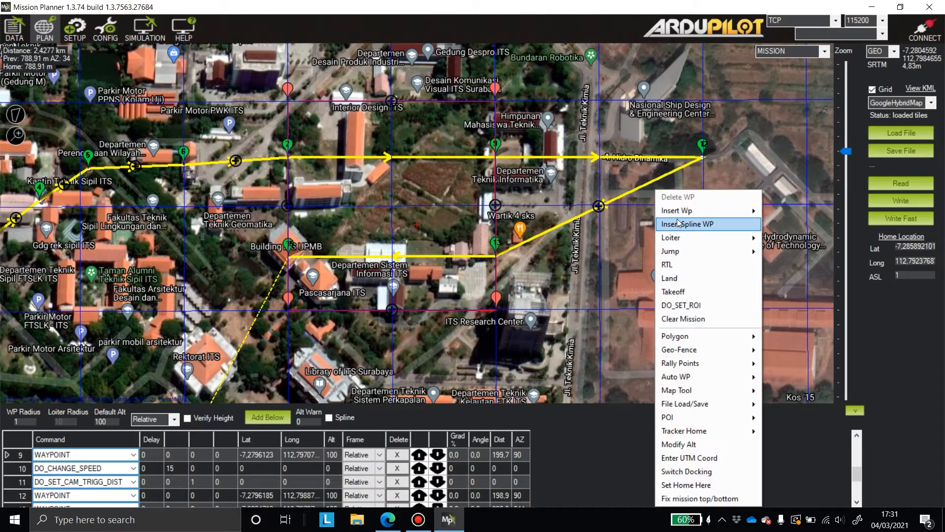
{"action": "left_click", "coordinate": [679, 217]}
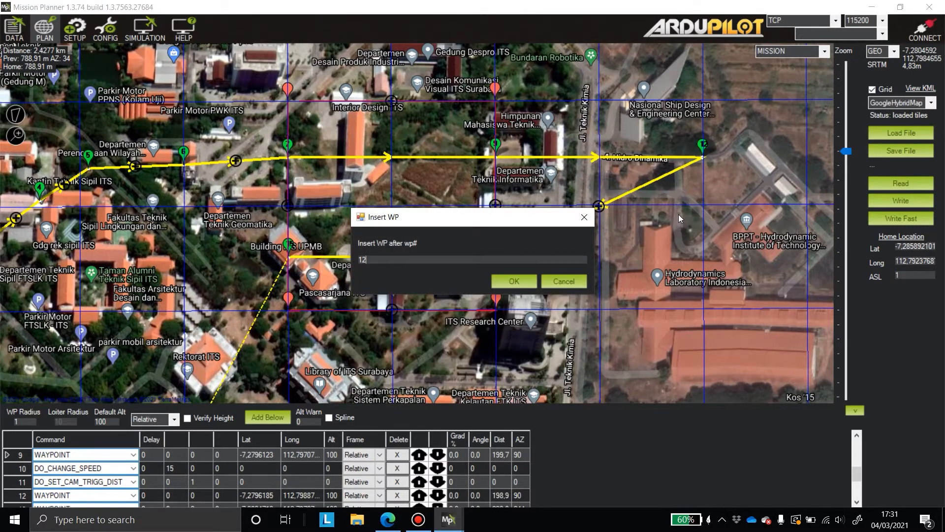
{"action": "type", "text": "12"}
{"action": "key", "text": "Return"}
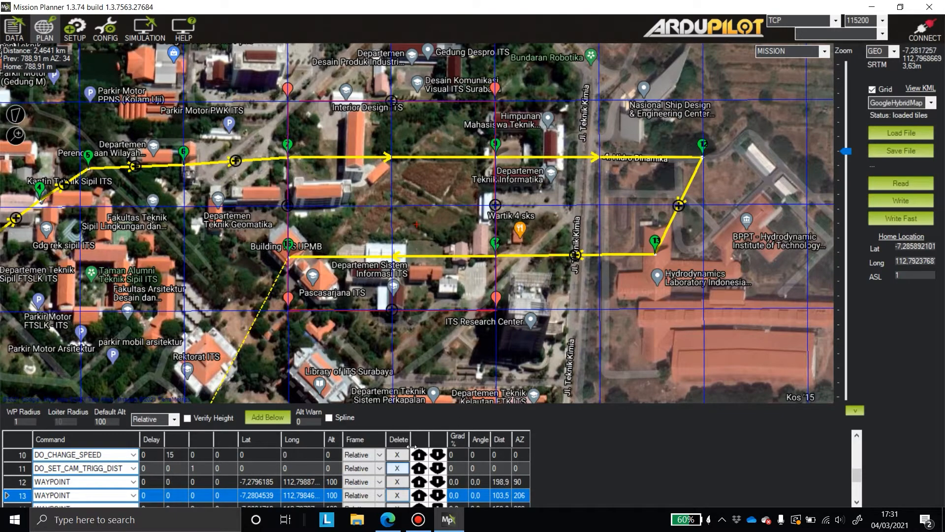
{"action": "right_click", "coordinate": [599, 259]}
{"action": "left_click", "coordinate": [622, 208]}
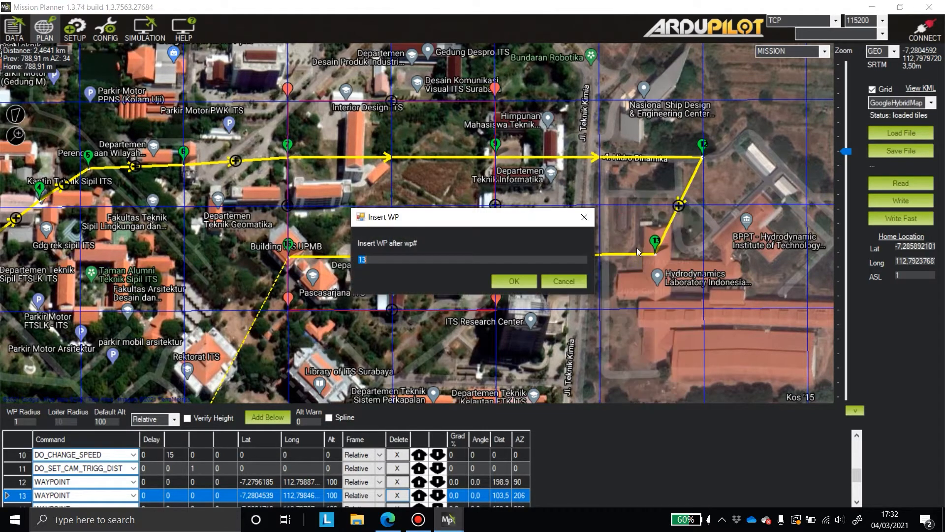
{"action": "key", "text": "Return"}
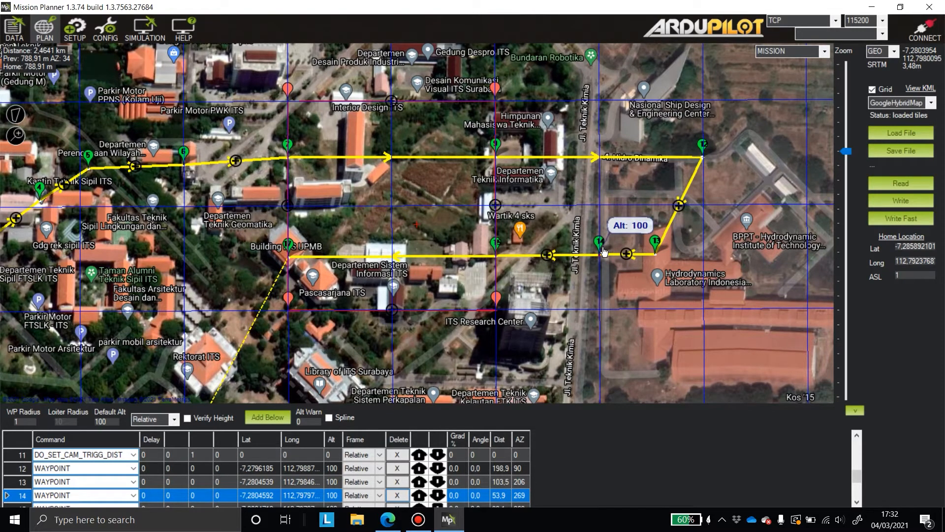
Add a DO_CHANGE_SPEED command after waypoint 14, before the return survey leg, and enter its speed
{"action": "left_click", "coordinate": [267, 417]}
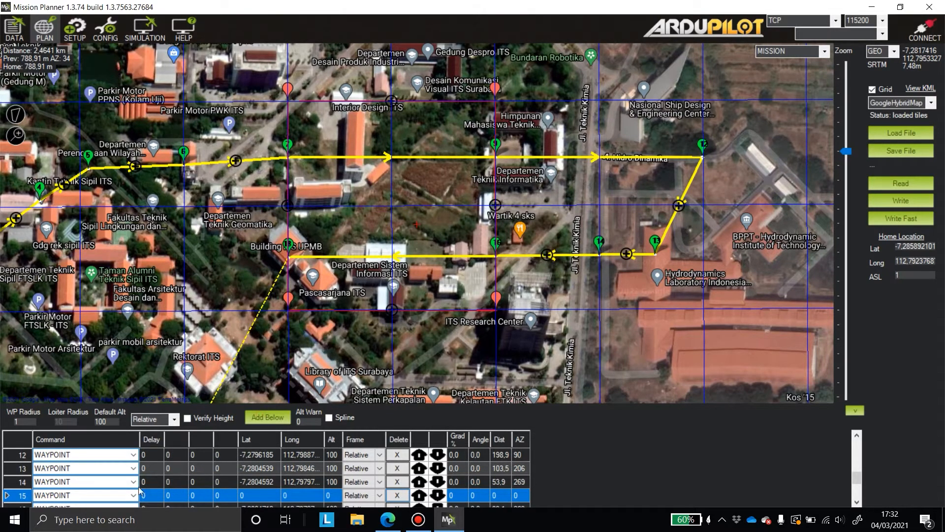
{"action": "left_click", "coordinate": [133, 495]}
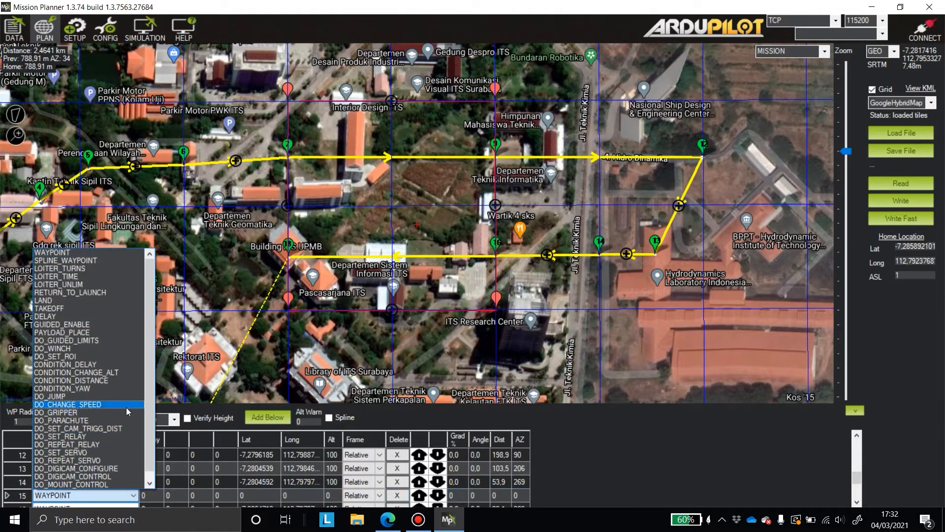
{"action": "left_click", "coordinate": [127, 404]}
{"action": "left_click", "coordinate": [180, 497]}
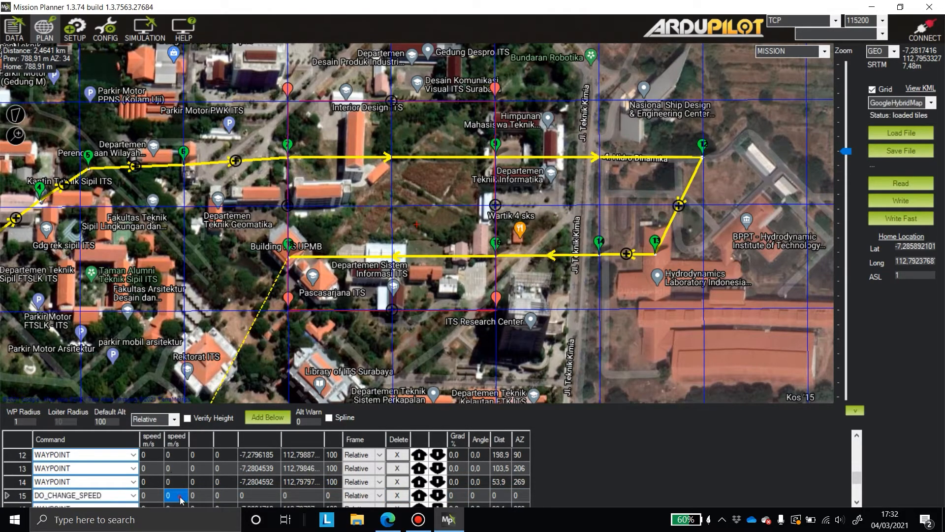
{"action": "left_click", "coordinate": [180, 497]}
Insert a waypoint after waypoint 18 at Taman Alumni Teknik Sipil, about 137 m west of the return leg's end
{"action": "mouse_move", "coordinate": [496, 352]}
{"action": "left_mouse_down"}
{"action": "mouse_move", "coordinate": [585, 322]}
{"action": "mouse_move", "coordinate": [536, 329]}
{"action": "mouse_move", "coordinate": [755, 300]}
{"action": "left_mouse_up"}
{"action": "left_click_drag", "start_coordinate": [301, 335], "coordinate": [272, 276]}
{"action": "scroll", "coordinate": [281, 219], "scroll_direction": "down", "scroll_amount": 1}
{"action": "mouse_move", "coordinate": [597, 180]}
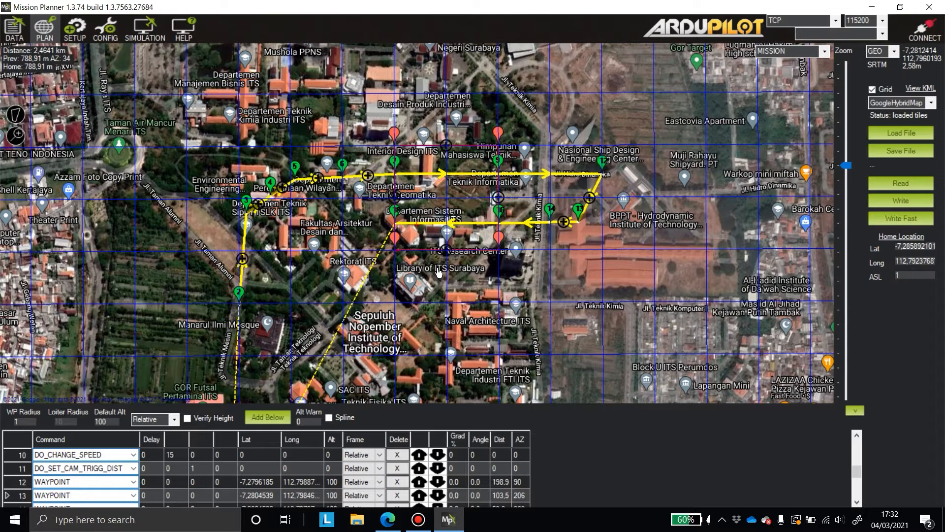
{"action": "scroll", "coordinate": [344, 239], "scroll_direction": "up", "scroll_amount": 1}
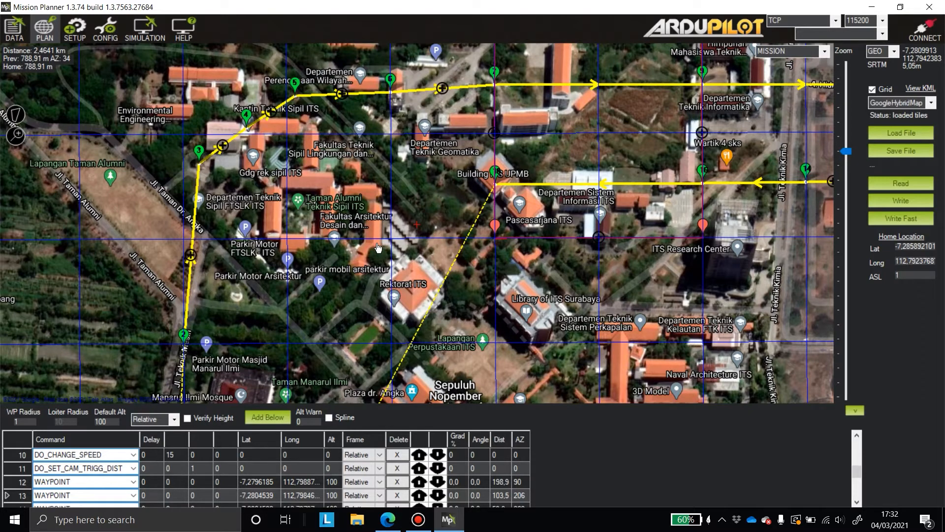
{"action": "right_click", "coordinate": [354, 198]}
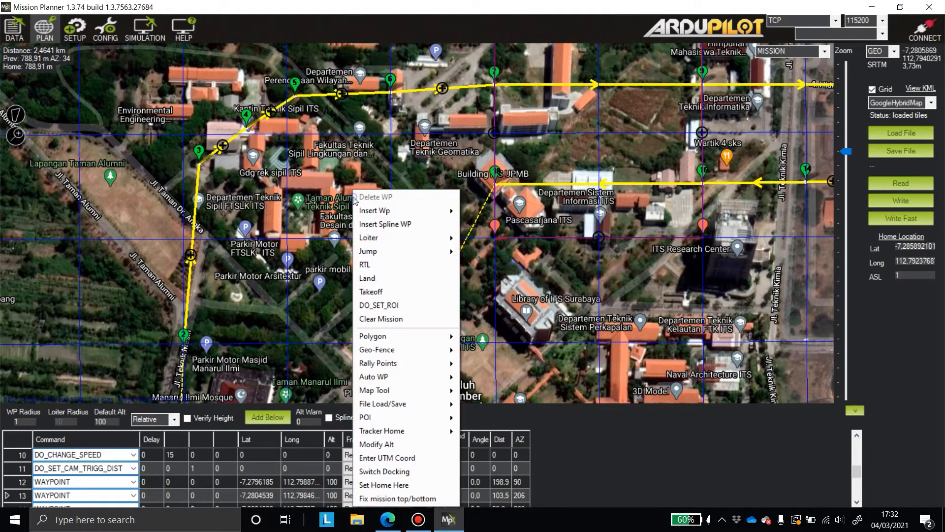
{"action": "left_click", "coordinate": [376, 212]}
{"action": "type", "text": "18"}
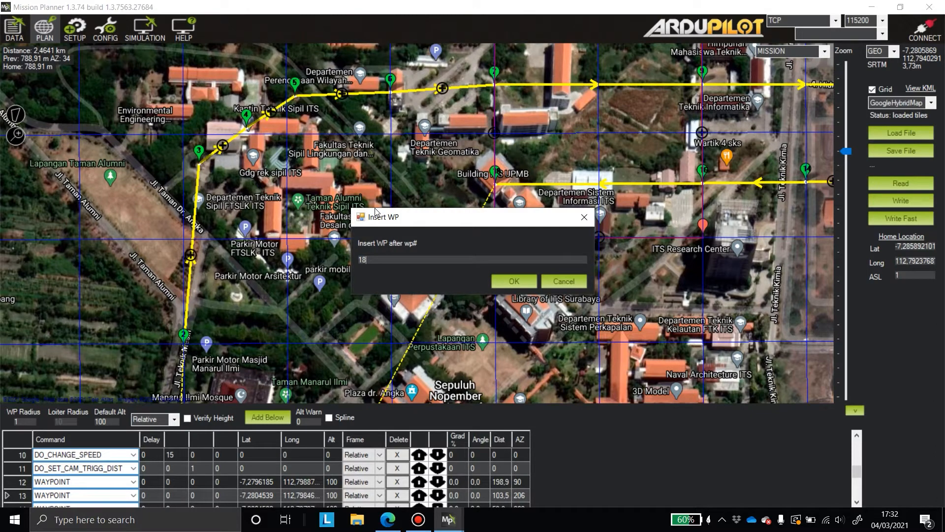
{"action": "key", "text": "Return"}
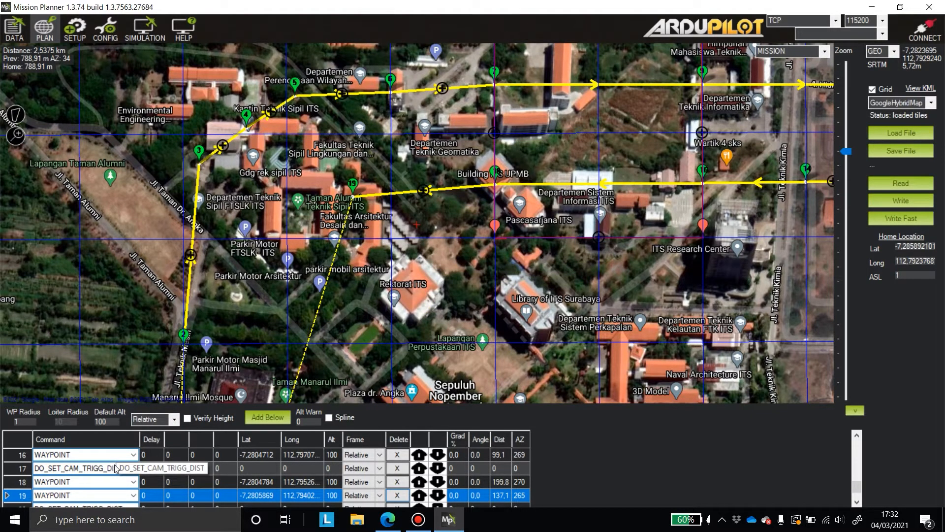
Move the camera trigger command in row 17 below the waypoint ending the return survey leg
{"action": "left_click", "coordinate": [82, 472]}
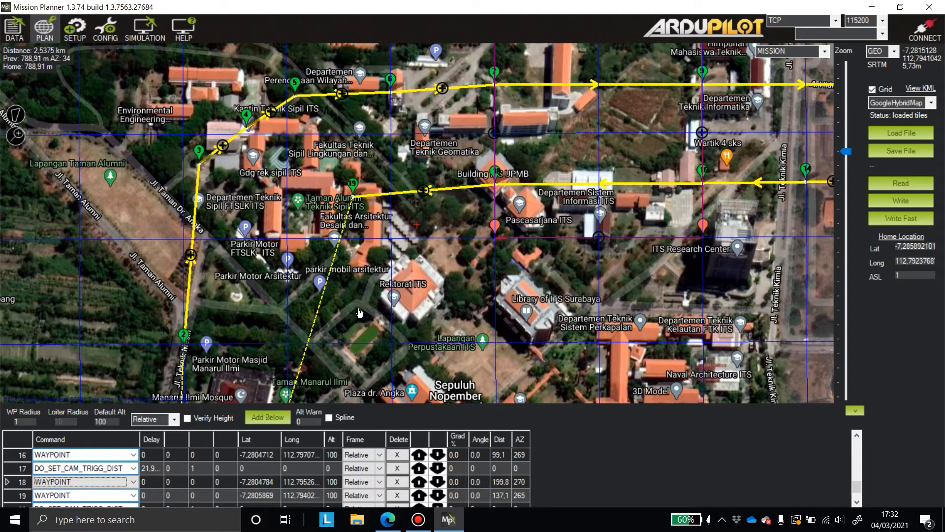
{"action": "left_click", "coordinate": [438, 468]}
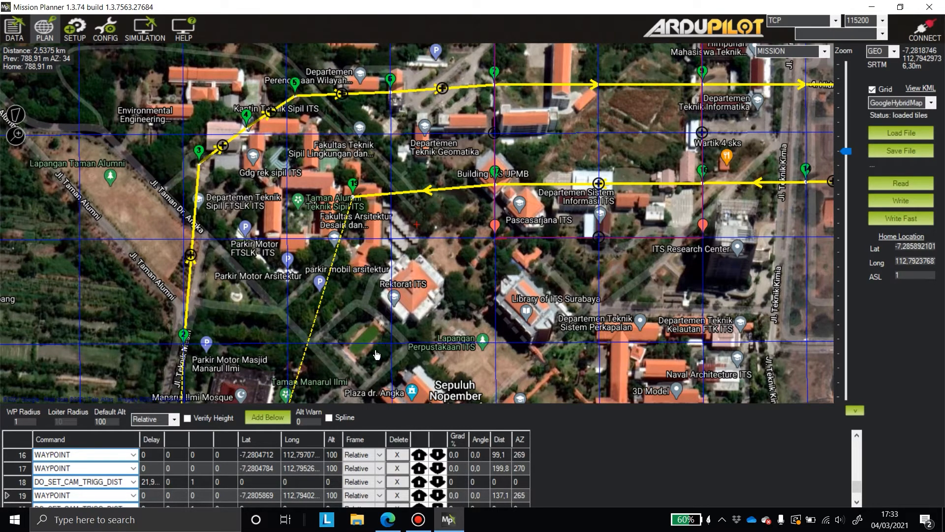
Set the altitude of waypoint 19 at Taman Alumni Teknik Sipil to 80 m
{"action": "left_click", "coordinate": [333, 495]}
{"action": "left_click", "coordinate": [333, 496]}
{"action": "key", "text": "Return"}
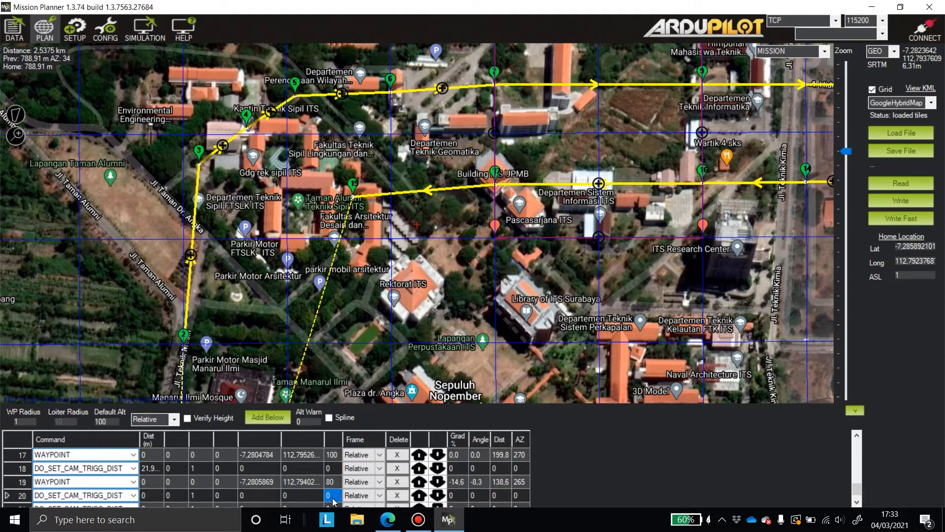
Move the 21.9 m camera trigger back above the return leg's end waypoint and the 80 m waypoint below the zero-distance trigger
{"action": "left_click", "coordinate": [418, 469]}
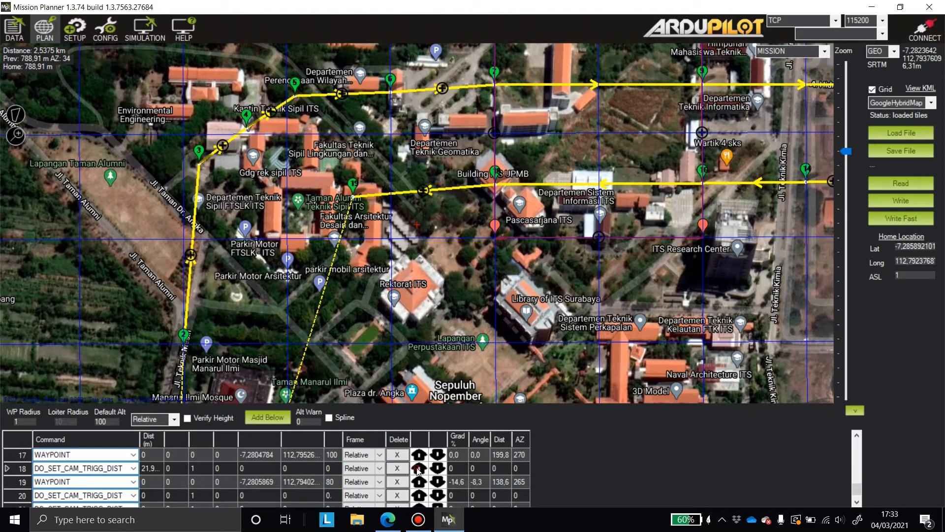
{"action": "left_click", "coordinate": [437, 482]}
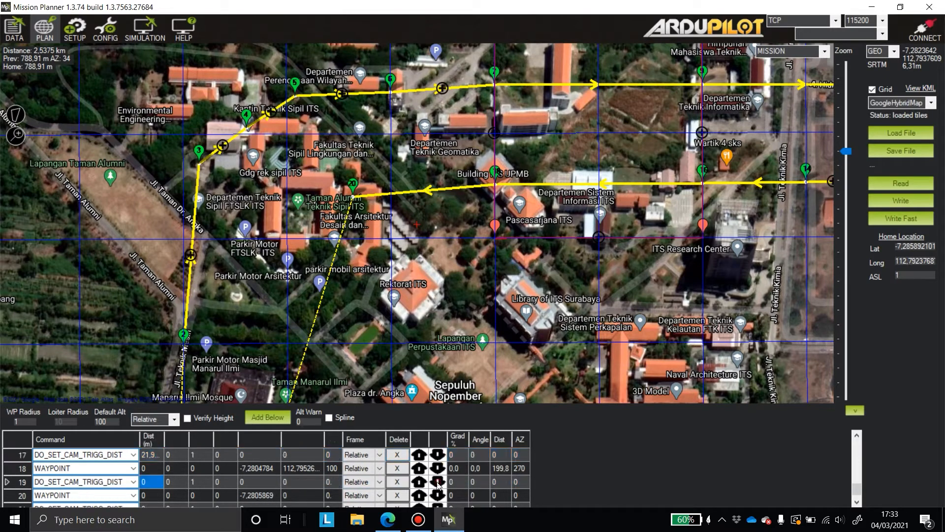
{"action": "left_click", "coordinate": [336, 486]}
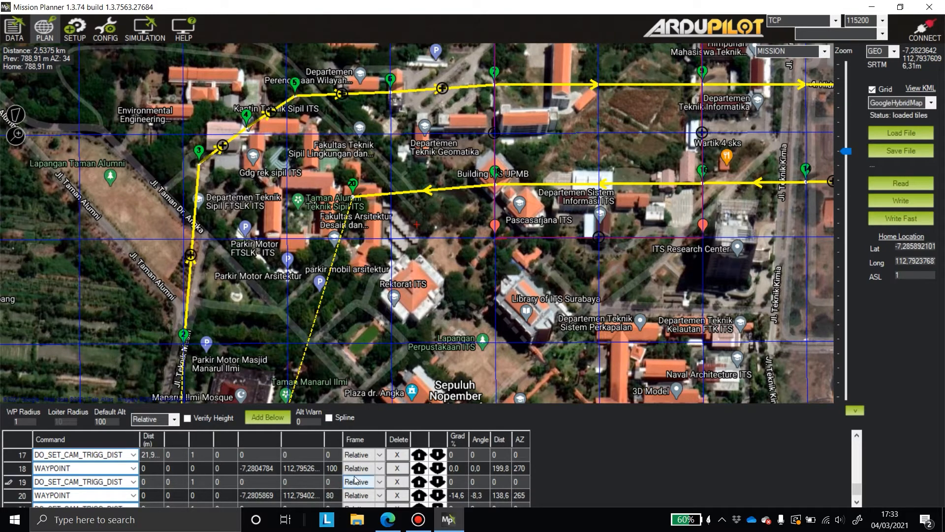
{"action": "mouse_move", "coordinate": [445, 310]}
{"action": "left_mouse_down"}
{"action": "mouse_move", "coordinate": [433, 338]}
{"action": "mouse_move", "coordinate": [454, 261]}
{"action": "left_mouse_up"}
{"action": "left_click", "coordinate": [392, 152]}
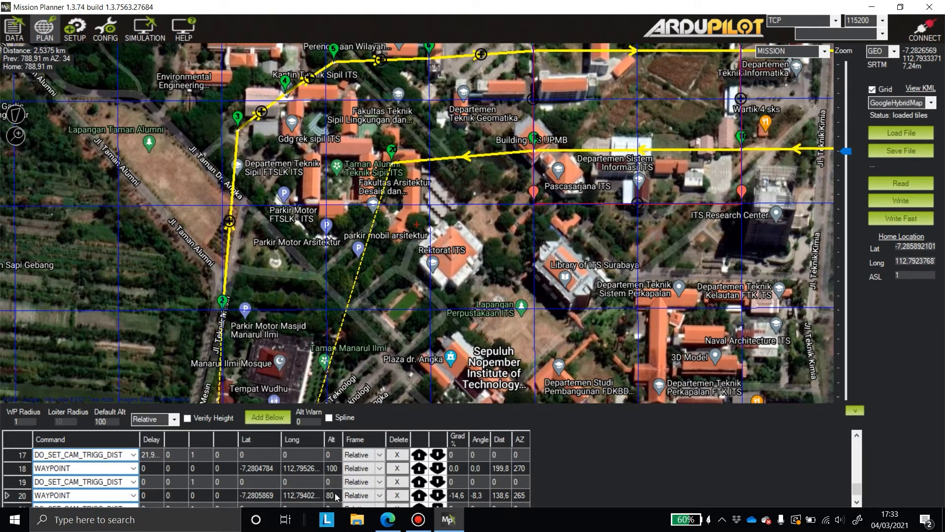
Insert a waypoint after waypoint 20 beside Jl. Taman Dr. Angka, about 159 m west-southwest of the 80 m waypoint
{"action": "right_click", "coordinate": [233, 212]}
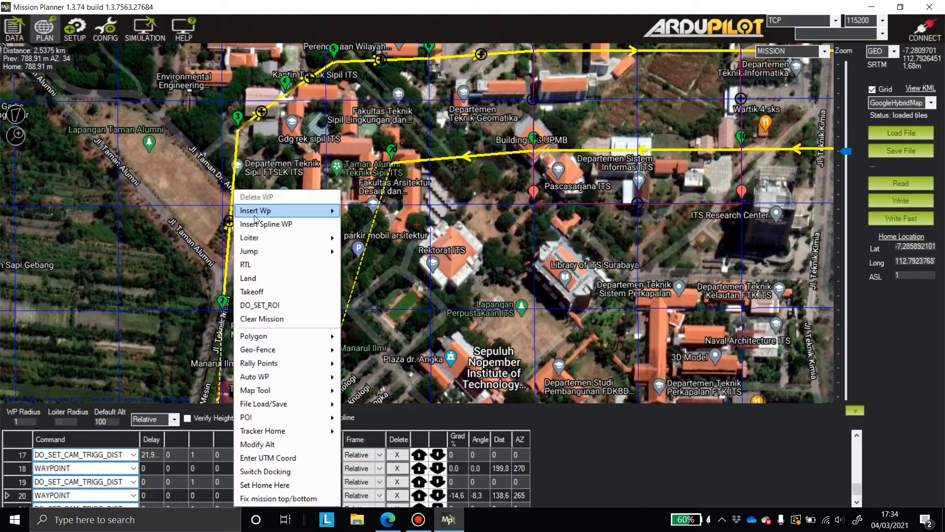
{"action": "left_click", "coordinate": [258, 212]}
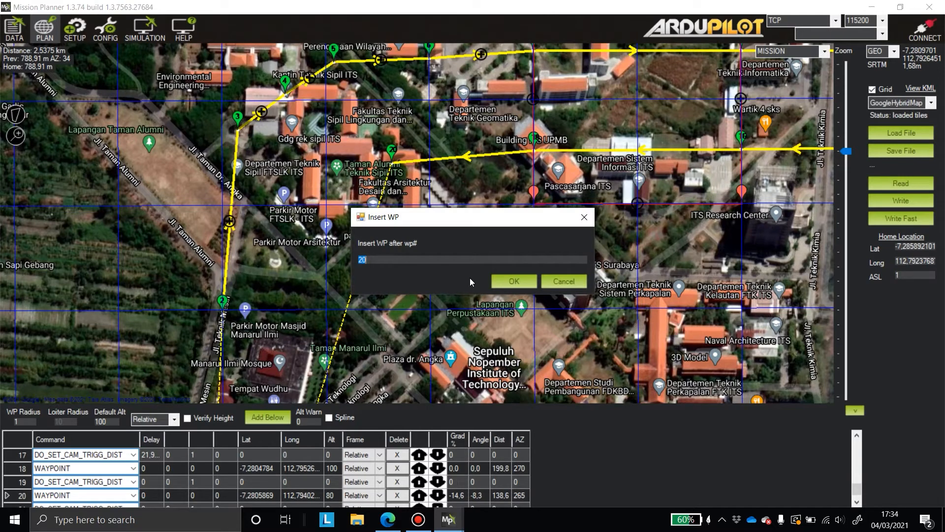
{"action": "key", "text": "Return"}
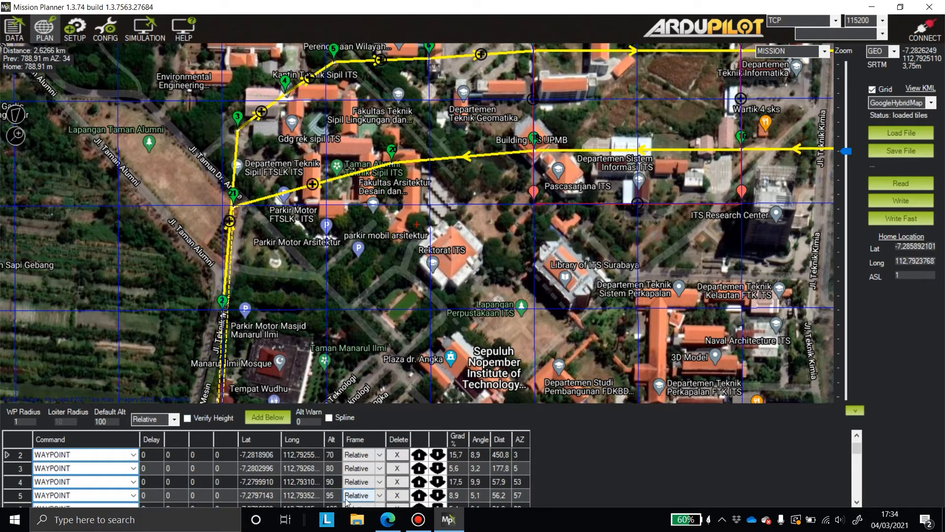
Set the altitude of waypoint 21 to 60 m
{"action": "scroll", "coordinate": [355, 471], "scroll_direction": "down", "scroll_amount": 1}
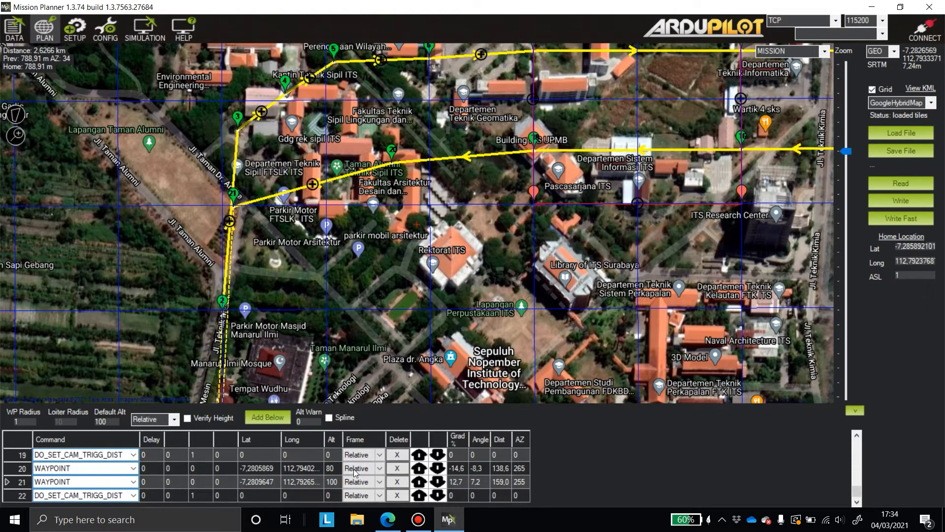
{"action": "left_click", "coordinate": [336, 485]}
{"action": "left_click", "coordinate": [334, 483]}
{"action": "type", "text": "60"}
{"action": "key", "text": "Return"}
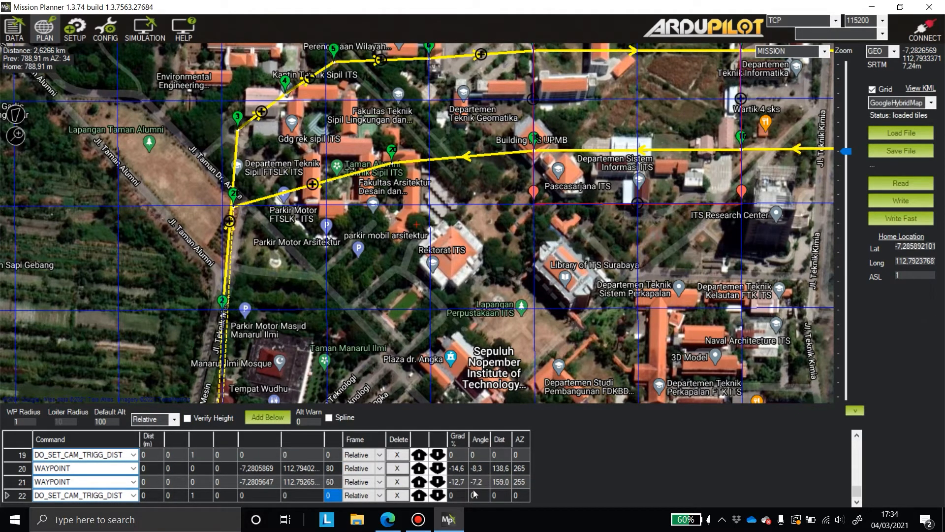
Add a Land command at the northern part of the ITS Stadium field, about 445 m south of waypoint 21
{"action": "left_click_drag", "start_coordinate": [276, 375], "coordinate": [393, 340]}
{"action": "mouse_move", "coordinate": [394, 389]}
{"action": "left_mouse_down"}
{"action": "mouse_move", "coordinate": [383, 283]}
{"action": "mouse_move", "coordinate": [395, 309]}
{"action": "mouse_move", "coordinate": [399, 274]}
{"action": "mouse_move", "coordinate": [393, 392]}
{"action": "left_mouse_up"}
{"action": "left_click_drag", "start_coordinate": [344, 108], "coordinate": [340, 140]}
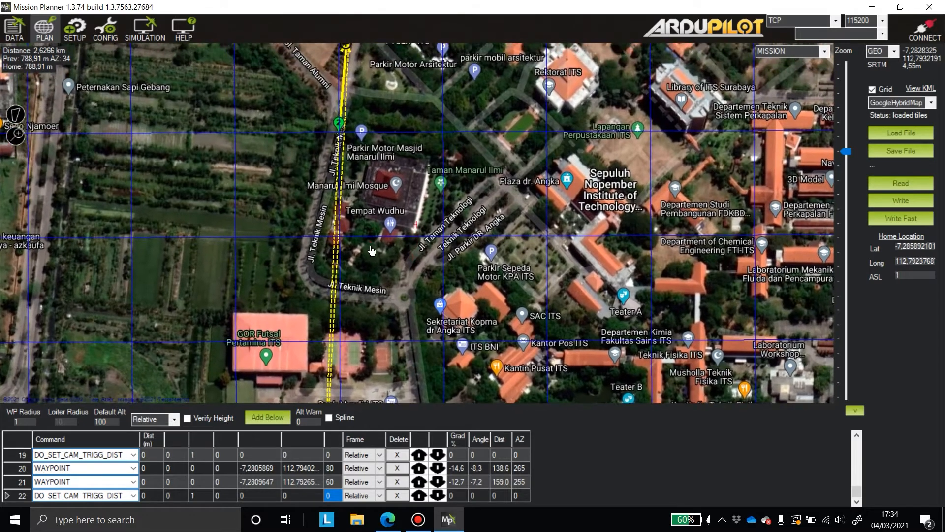
{"action": "left_click", "coordinate": [337, 143]}
{"action": "scroll", "coordinate": [236, 473], "scroll_direction": "down", "scroll_amount": 6}
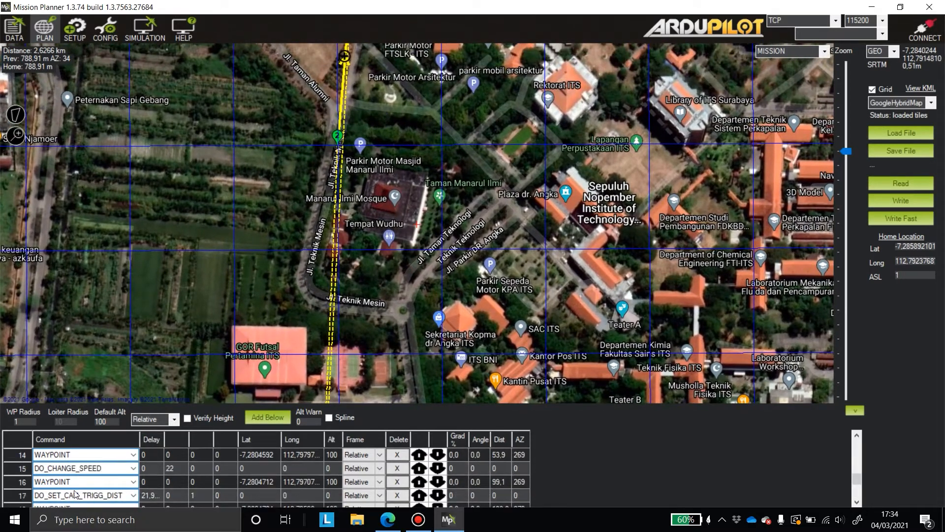
{"action": "left_click_drag", "start_coordinate": [380, 383], "coordinate": [382, 311]}
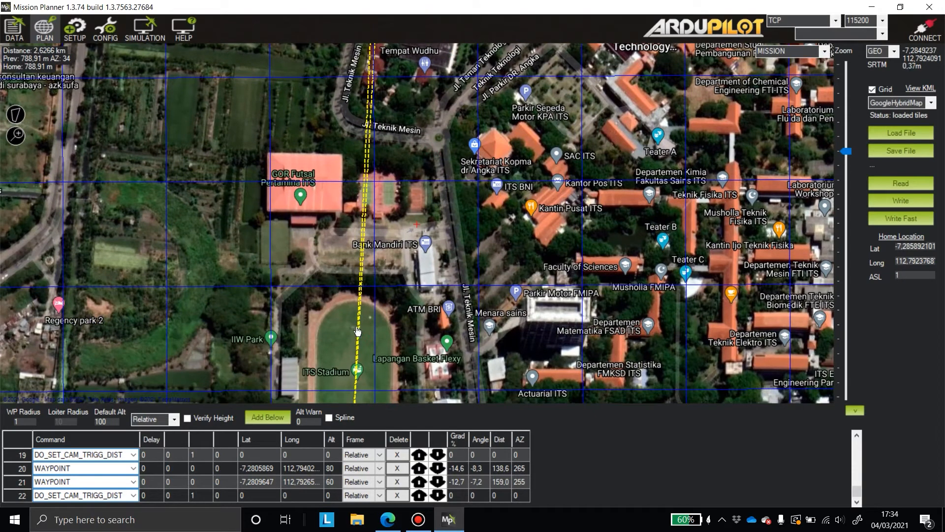
{"action": "right_click", "coordinate": [356, 330]}
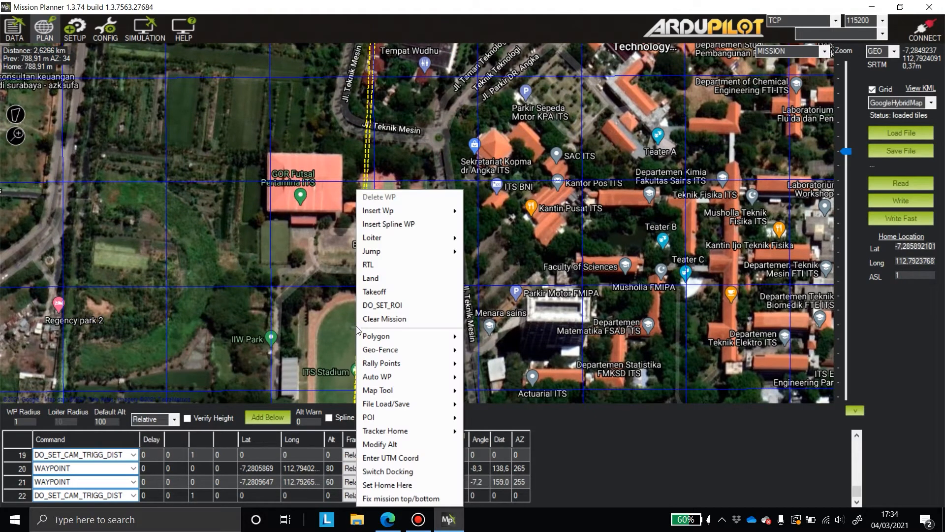
{"action": "left_click", "coordinate": [401, 284]}
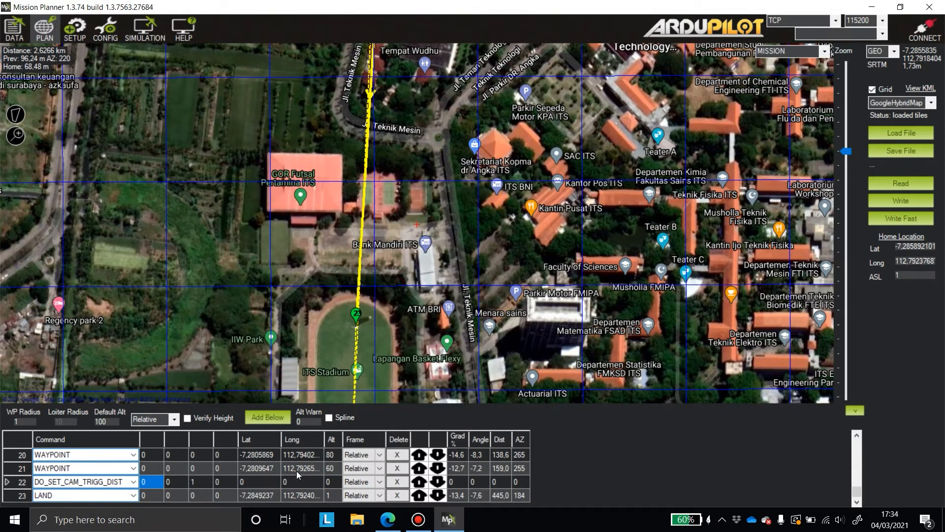
Set the altitude of the LAND command in row 23 to 0
{"action": "left_click", "coordinate": [330, 496]}
{"action": "left_click", "coordinate": [330, 496]}
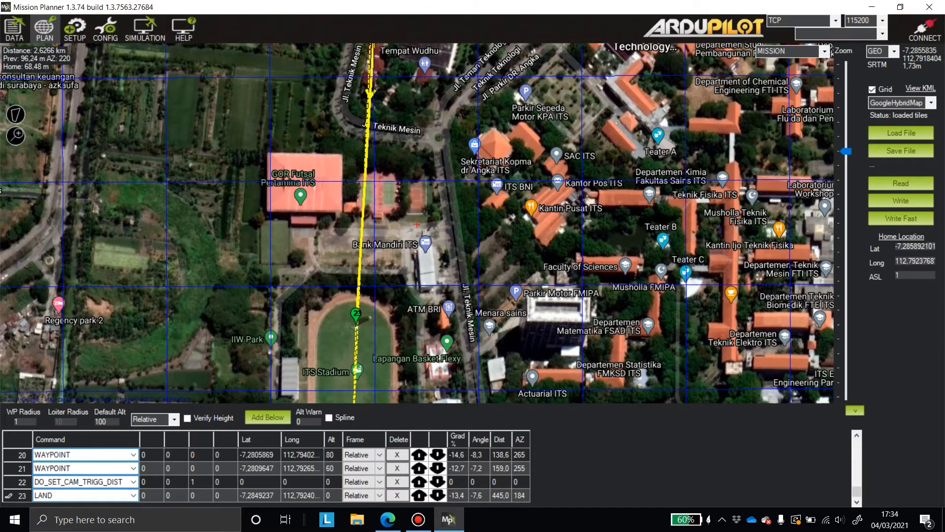
{"action": "type", "text": "0"}
Examine the whole route and the altitudes of the takeoff, climb and descent waypoints
{"action": "scroll", "coordinate": [507, 264], "scroll_direction": "down", "scroll_amount": 3}
{"action": "scroll", "coordinate": [507, 264], "scroll_direction": "up", "scroll_amount": 2}
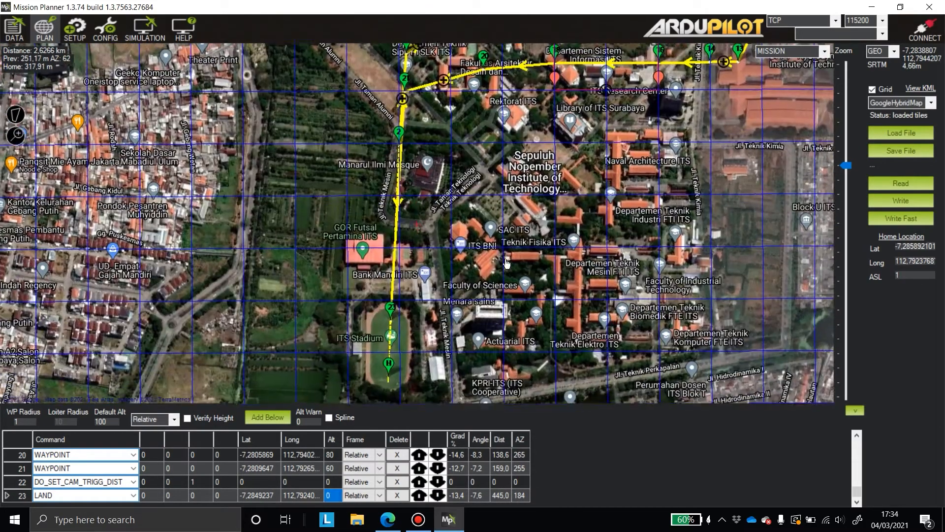
{"action": "left_click_drag", "start_coordinate": [507, 263], "coordinate": [372, 378]}
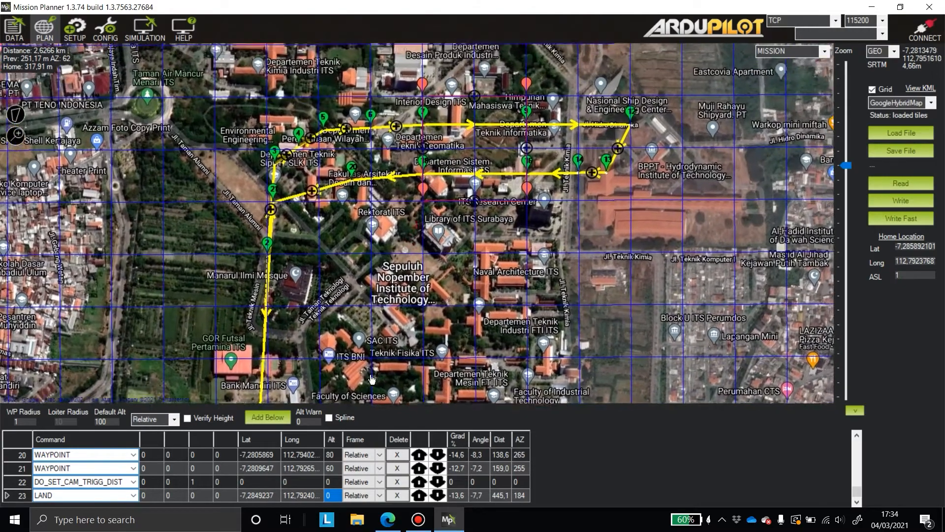
{"action": "scroll", "coordinate": [336, 354], "scroll_direction": "down", "scroll_amount": 1}
{"action": "scroll", "coordinate": [349, 346], "scroll_direction": "up", "scroll_amount": 1}
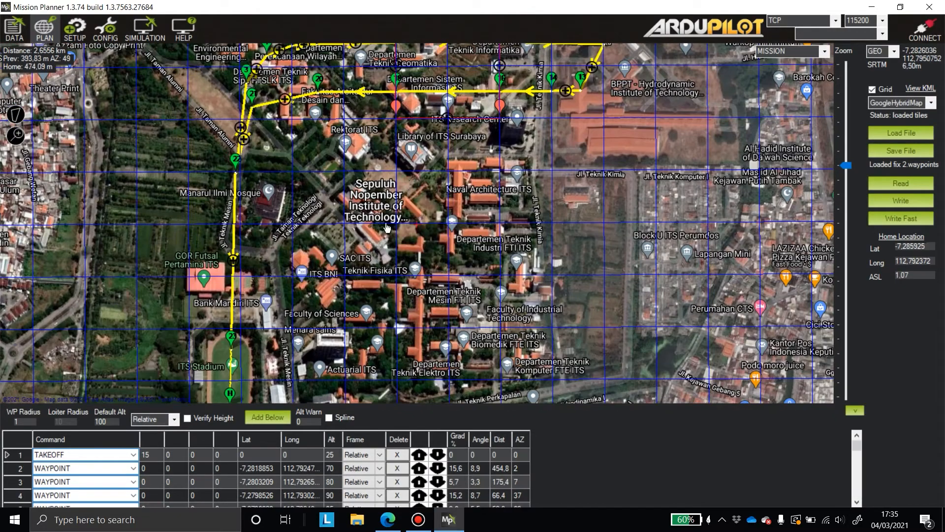
{"action": "left_click_drag", "start_coordinate": [350, 326], "coordinate": [394, 316]}
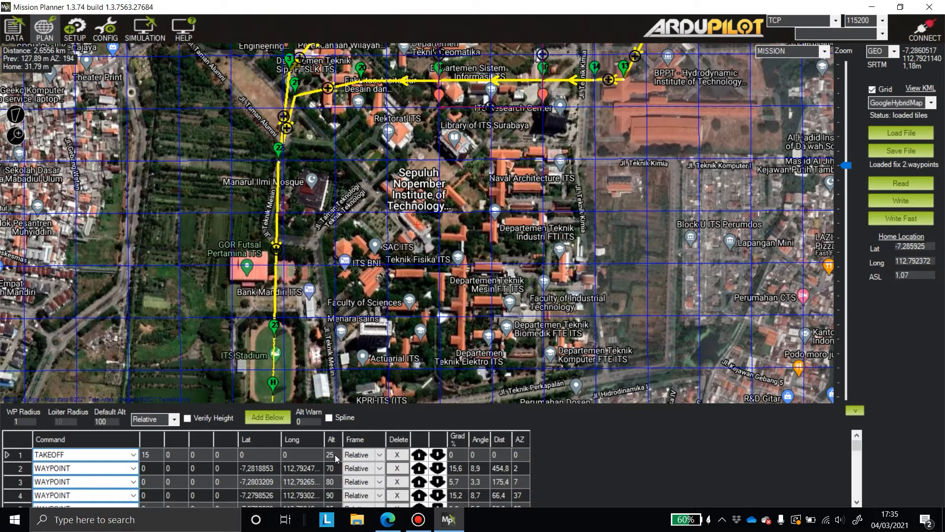
{"action": "left_click_drag", "start_coordinate": [323, 241], "coordinate": [309, 360]}
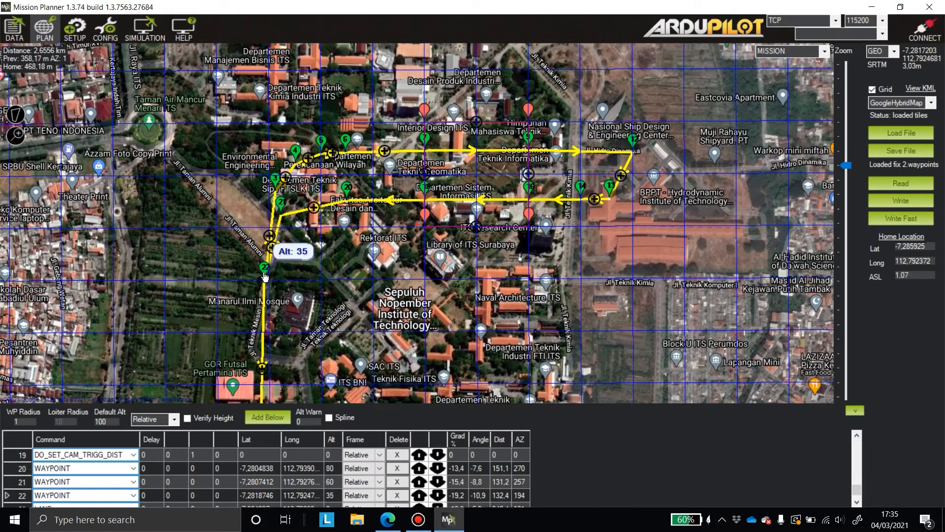
{"action": "scroll", "coordinate": [269, 479], "scroll_direction": "up", "scroll_amount": 3}
{"action": "scroll", "coordinate": [268, 478], "scroll_direction": "up", "scroll_amount": 3}
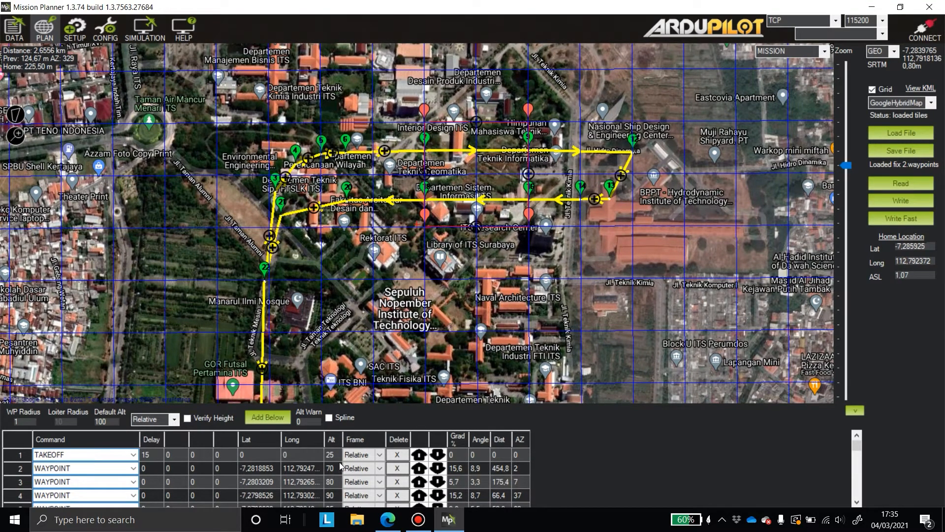
{"action": "scroll", "coordinate": [339, 465], "scroll_direction": "down", "scroll_amount": 6}
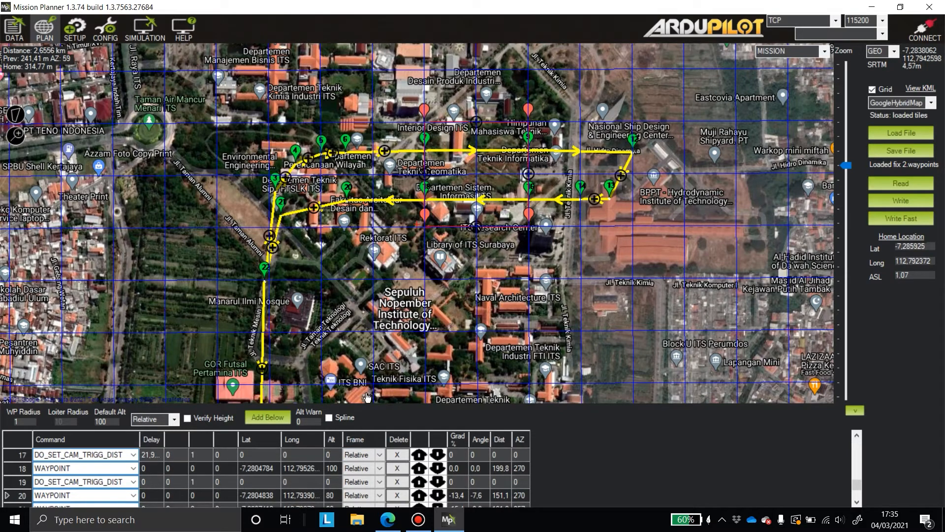
Examine both survey legs and the wide turn between them, with their speed change and camera trigger commands
{"action": "mouse_move", "coordinate": [351, 154]}
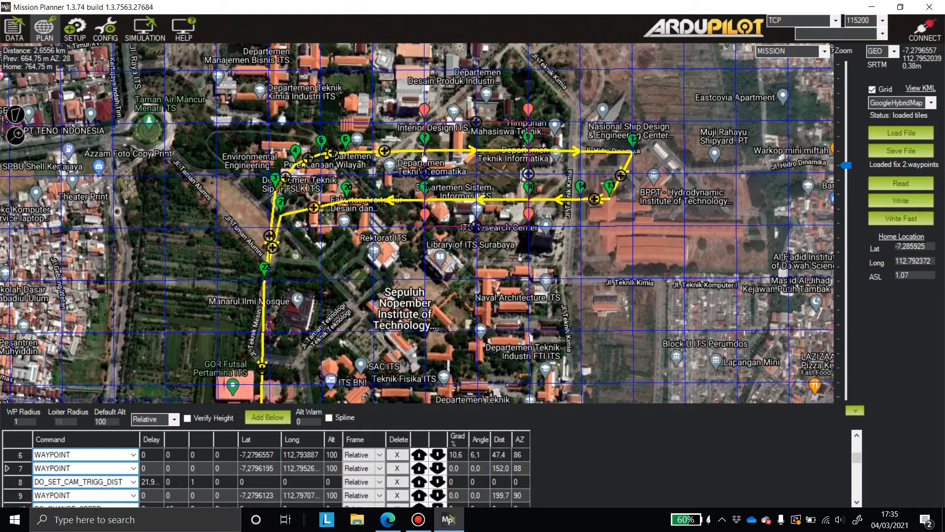
{"action": "scroll", "coordinate": [438, 158], "scroll_direction": "up", "scroll_amount": 1}
{"action": "left_click_drag", "start_coordinate": [505, 194], "coordinate": [442, 221]}
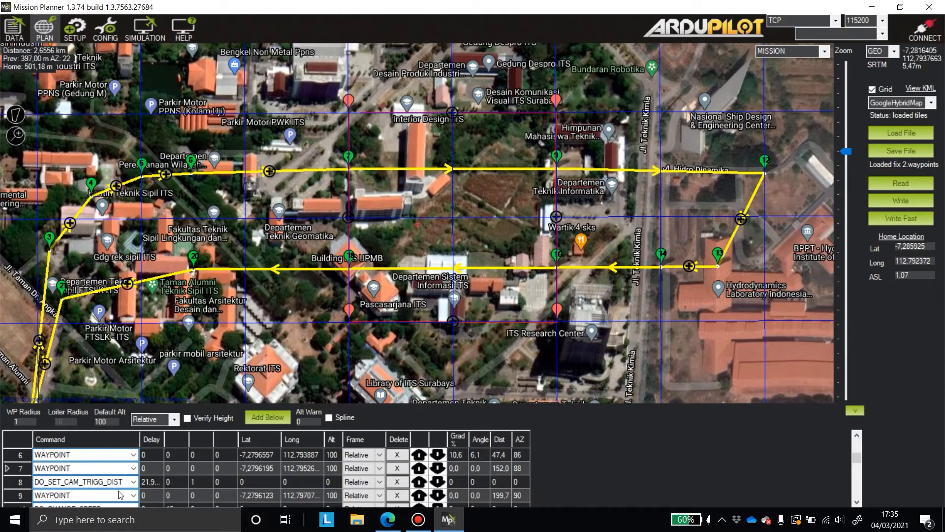
{"action": "left_click", "coordinate": [154, 484]}
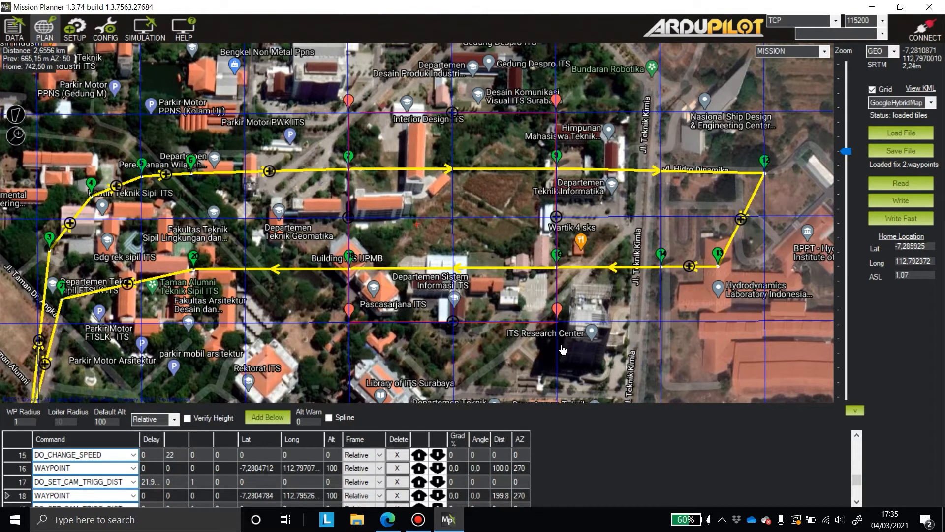
{"action": "scroll", "coordinate": [590, 361], "scroll_direction": "down", "scroll_amount": 1}
{"action": "scroll", "coordinate": [660, 363], "scroll_direction": "up", "scroll_amount": 1}
{"action": "left_click_drag", "start_coordinate": [570, 334], "coordinate": [506, 342]}
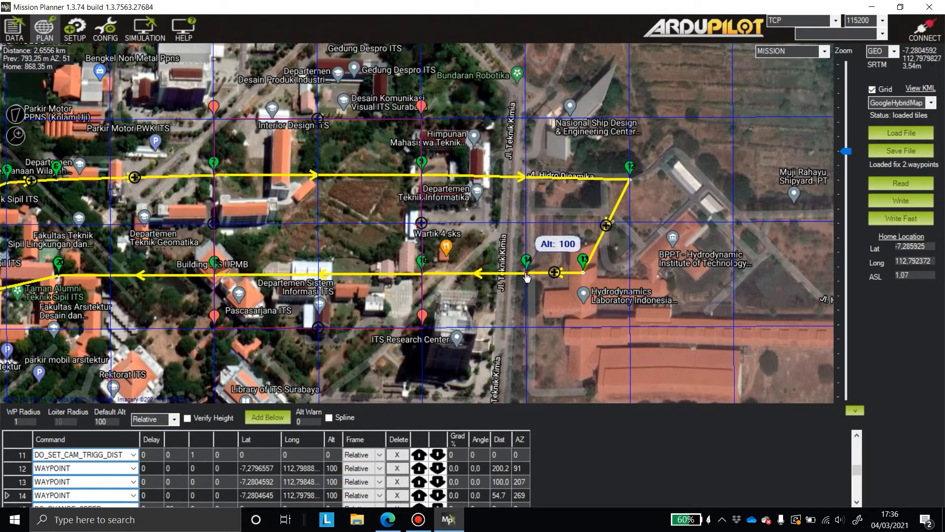
{"action": "scroll", "coordinate": [127, 498], "scroll_direction": "down", "scroll_amount": 1}
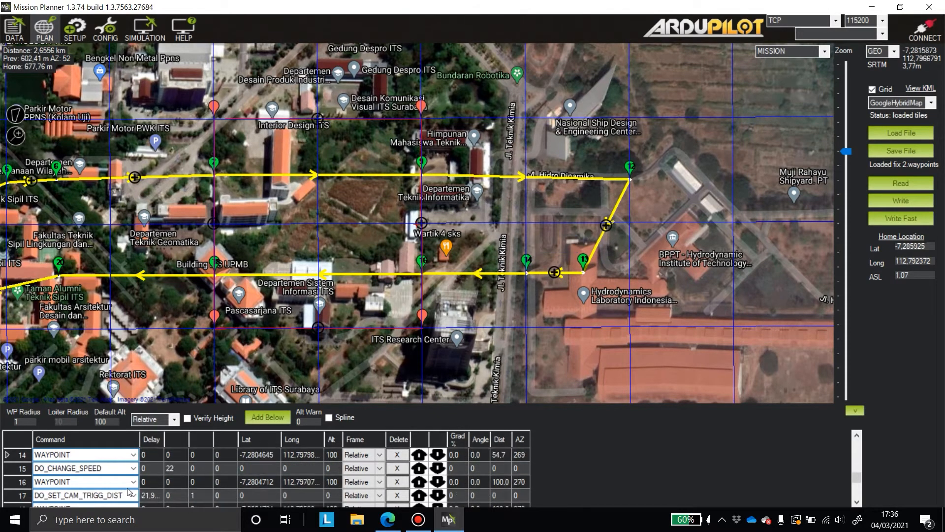
{"action": "left_click_drag", "start_coordinate": [272, 397], "coordinate": [355, 383]}
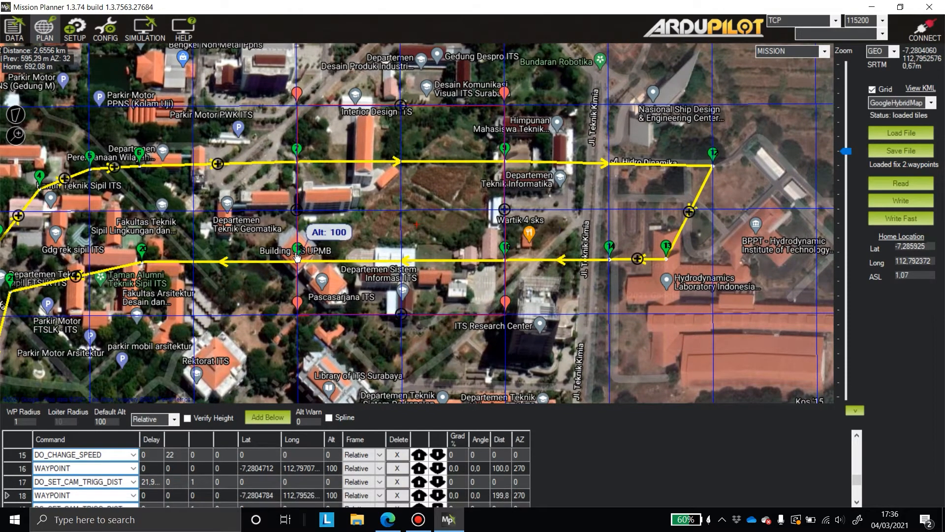
{"action": "left_click_drag", "start_coordinate": [255, 371], "coordinate": [289, 363]}
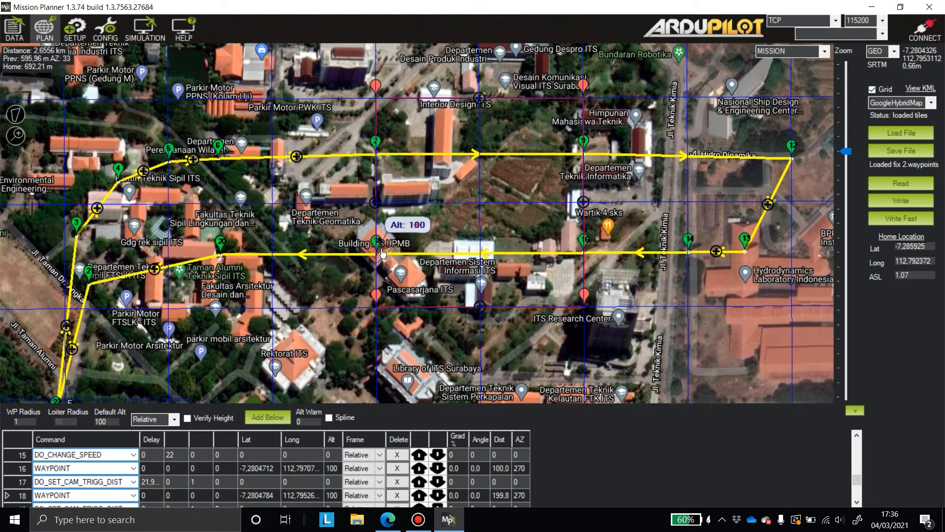
{"action": "left_click_drag", "start_coordinate": [224, 259], "coordinate": [333, 219]}
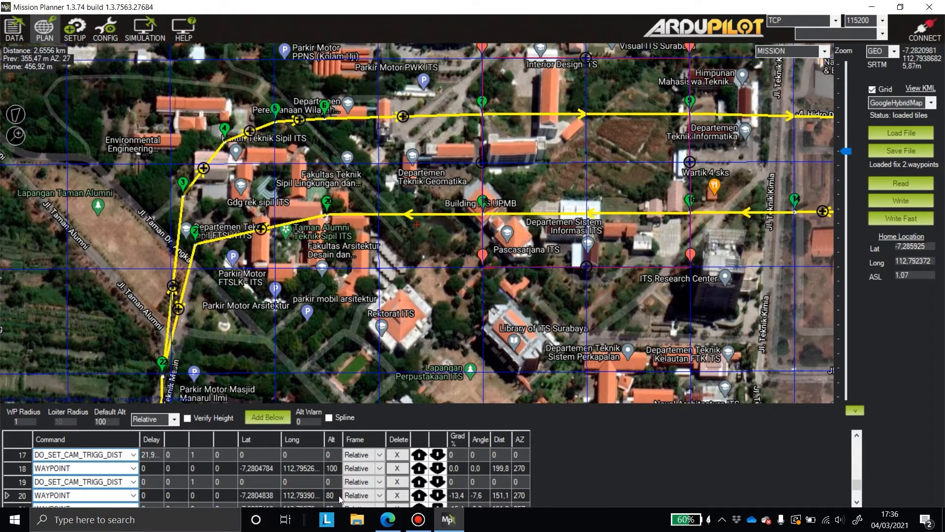
Examine the staged descent from waypoint 20 down to the landing point in ITS Stadium
{"action": "scroll", "coordinate": [339, 495], "scroll_direction": "down", "scroll_amount": 1}
{"action": "left_click_drag", "start_coordinate": [255, 363], "coordinate": [334, 330]}
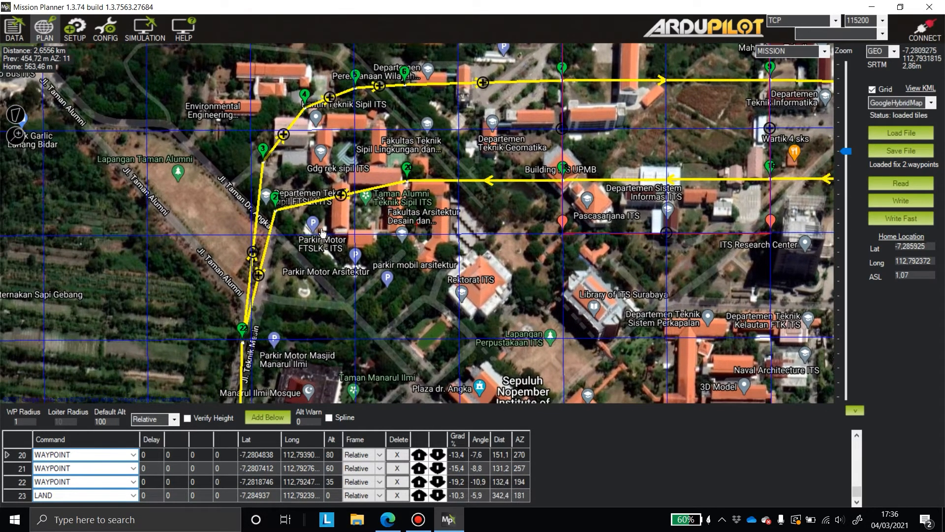
{"action": "left_click_drag", "start_coordinate": [292, 354], "coordinate": [321, 279]}
{"action": "left_click_drag", "start_coordinate": [347, 382], "coordinate": [370, 289]}
{"action": "left_click_drag", "start_coordinate": [383, 332], "coordinate": [399, 253]}
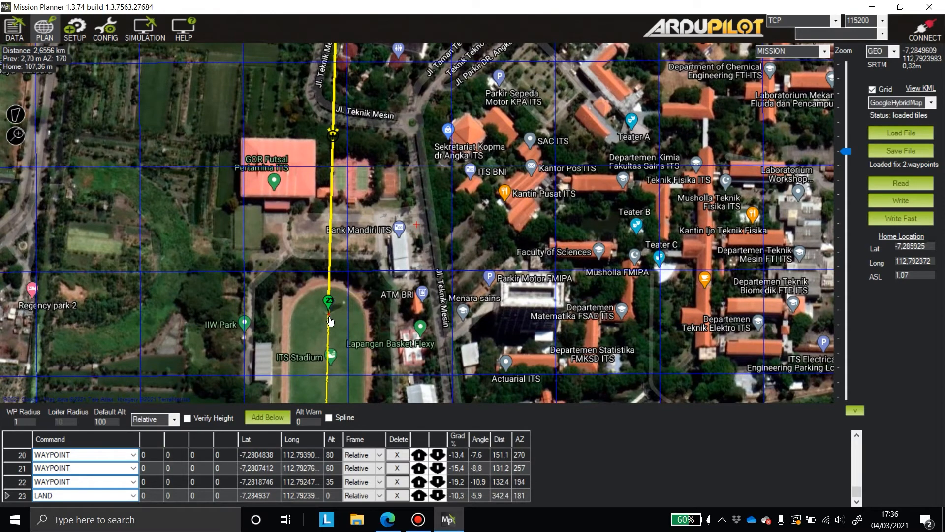
{"action": "scroll", "coordinate": [332, 313], "scroll_direction": "down", "scroll_amount": 1}
{"action": "scroll", "coordinate": [332, 315], "scroll_direction": "up", "scroll_amount": 2}
{"action": "left_click_drag", "start_coordinate": [338, 327], "coordinate": [380, 252]}
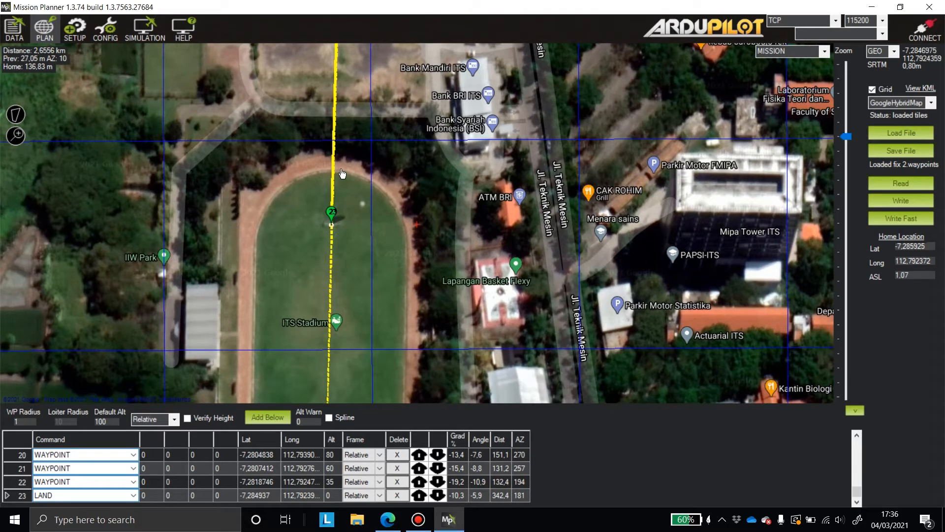
{"action": "scroll", "coordinate": [147, 477], "scroll_direction": "up", "scroll_amount": 1}
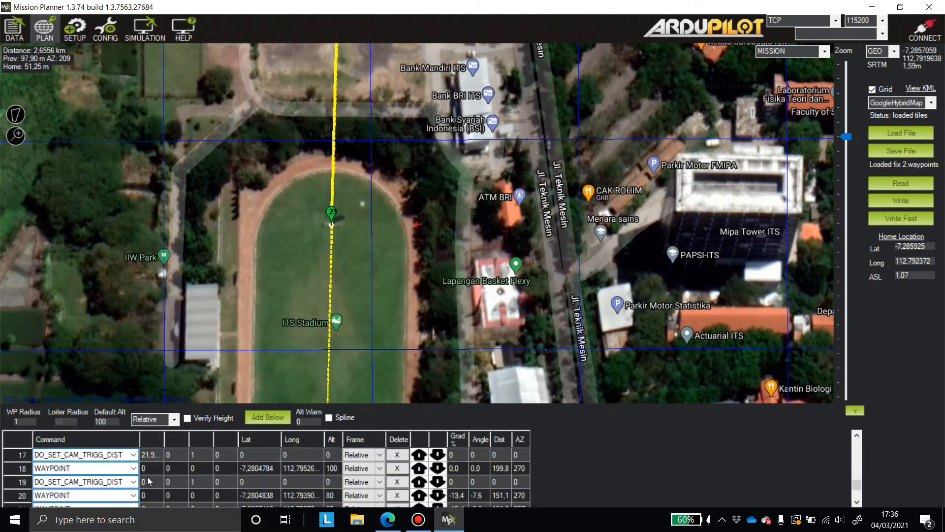
Add a new command below waypoint 4 and make it a DO_SET_SERVO command
{"action": "scroll", "coordinate": [146, 472], "scroll_direction": "up", "scroll_amount": 5}
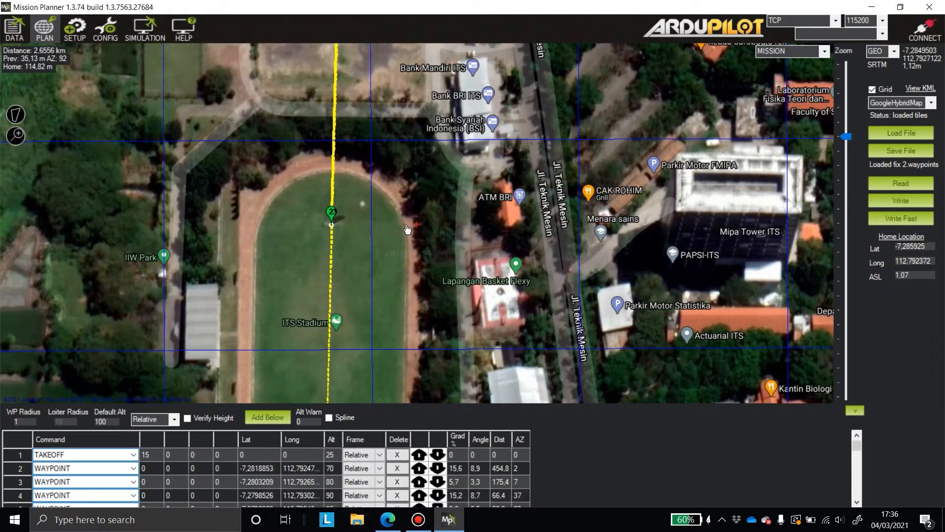
{"action": "scroll", "coordinate": [408, 216], "scroll_direction": "down", "scroll_amount": 2}
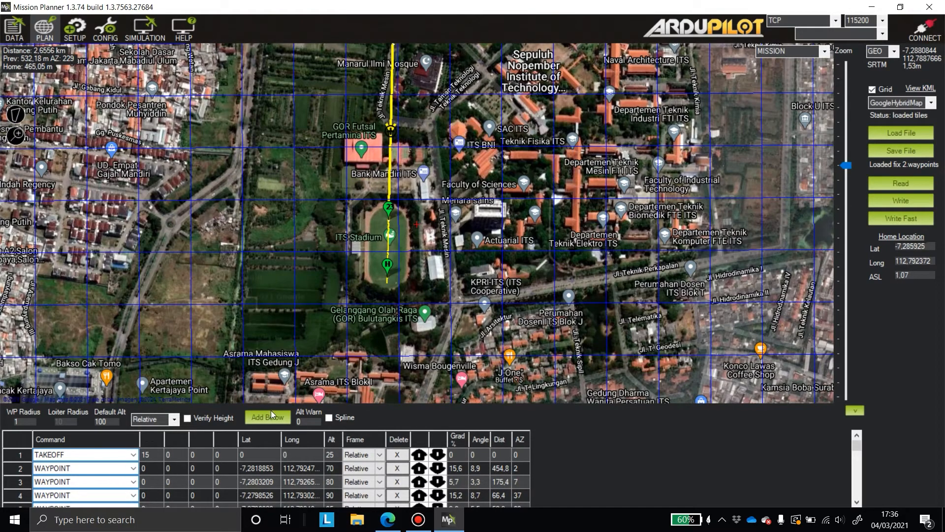
{"action": "left_click_drag", "start_coordinate": [399, 152], "coordinate": [337, 342]}
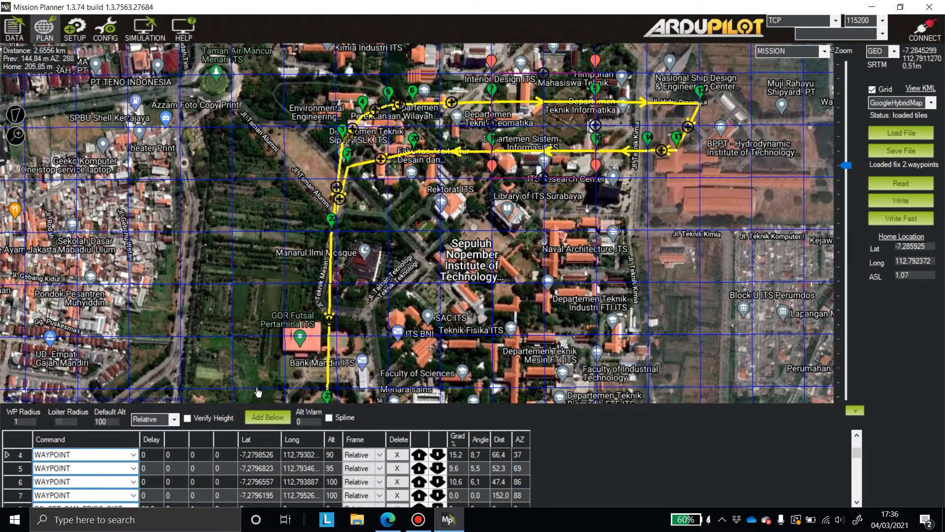
{"action": "left_click", "coordinate": [266, 417]}
{"action": "left_click", "coordinate": [133, 468]}
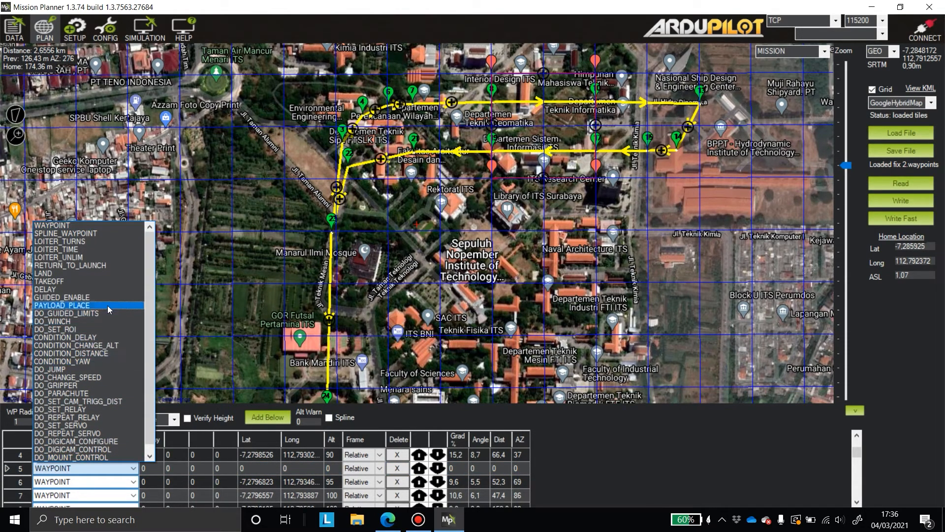
{"action": "left_click", "coordinate": [105, 426]}
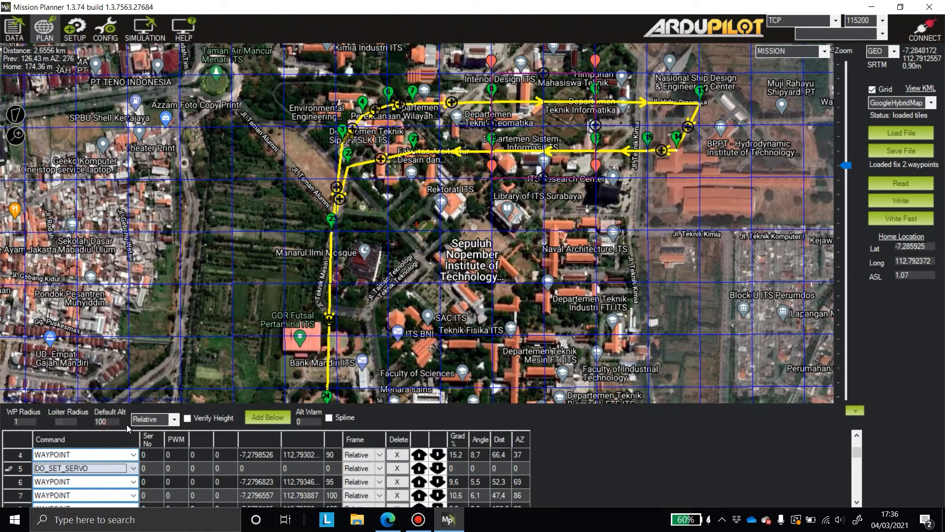
Set the DO_SET_SERVO command below waypoint 4 to servo 5 with a PWM of 1100
{"action": "left_click", "coordinate": [156, 470]}
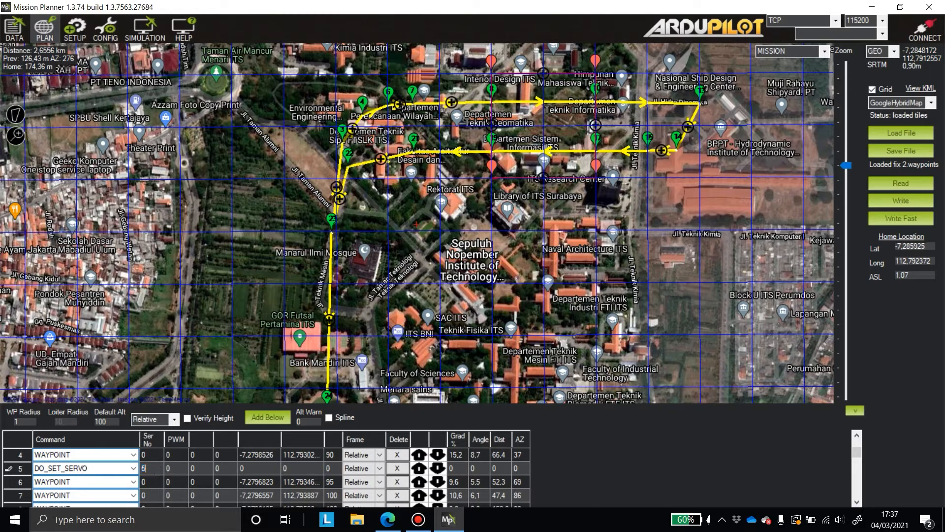
{"action": "left_click", "coordinate": [175, 471]}
{"action": "left_click", "coordinate": [175, 471]}
{"action": "key", "text": "Return"}
Add a new command below waypoint 23 and make it a DO_SET_SERVO command
{"action": "scroll", "coordinate": [212, 443], "scroll_direction": "down", "scroll_amount": 5}
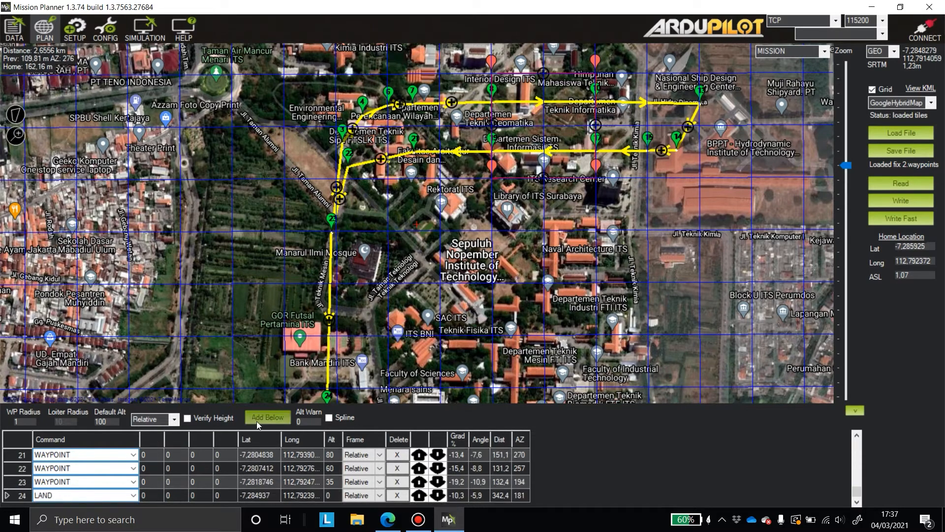
{"action": "scroll", "coordinate": [161, 473], "scroll_direction": "up", "scroll_amount": 2}
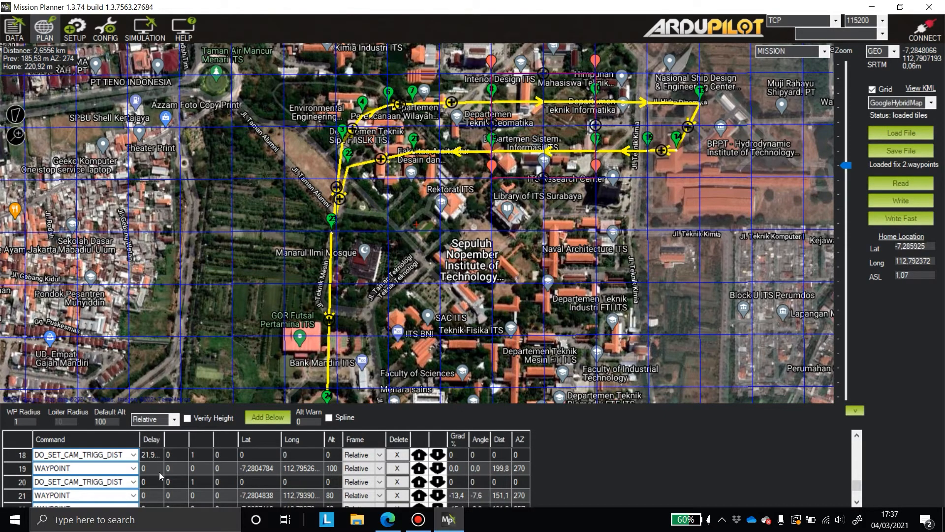
{"action": "scroll", "coordinate": [158, 472], "scroll_direction": "down", "scroll_amount": 1}
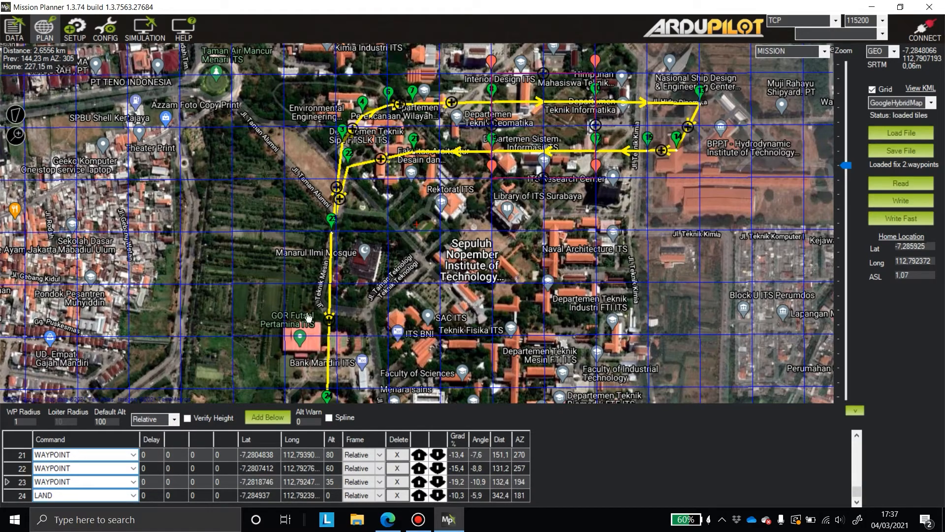
{"action": "left_click", "coordinate": [334, 222]}
{"action": "scroll", "coordinate": [332, 239], "scroll_direction": "down", "scroll_amount": 2}
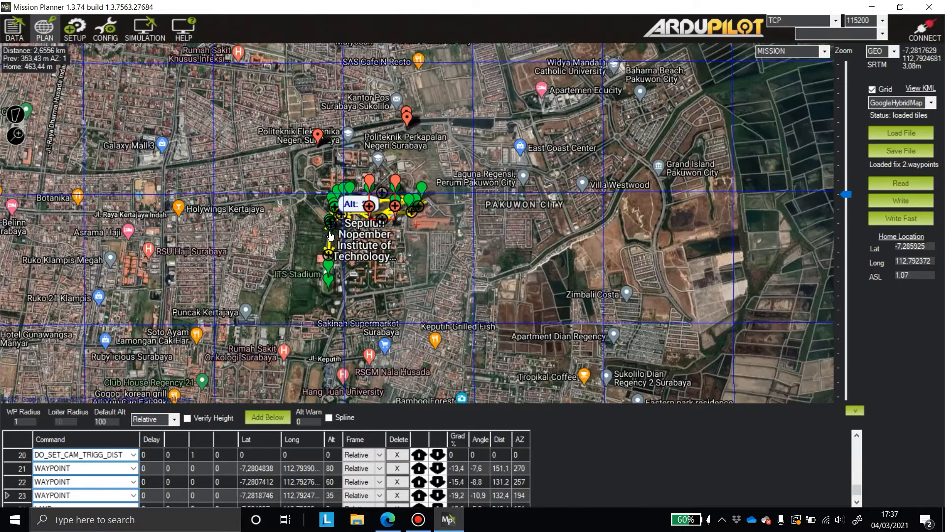
{"action": "scroll", "coordinate": [334, 245], "scroll_direction": "up", "scroll_amount": 4}
{"action": "mouse_move", "coordinate": [358, 176]}
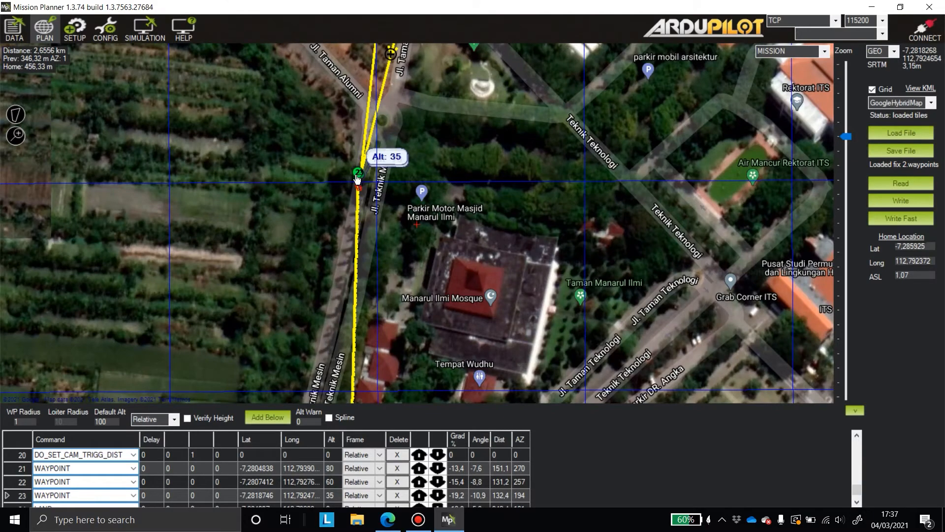
{"action": "left_click", "coordinate": [254, 419]}
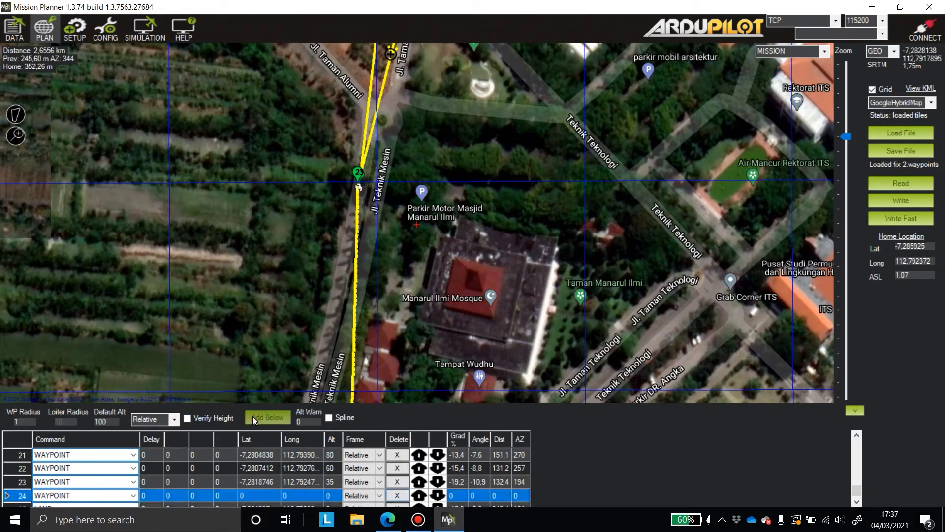
{"action": "left_click", "coordinate": [132, 500]}
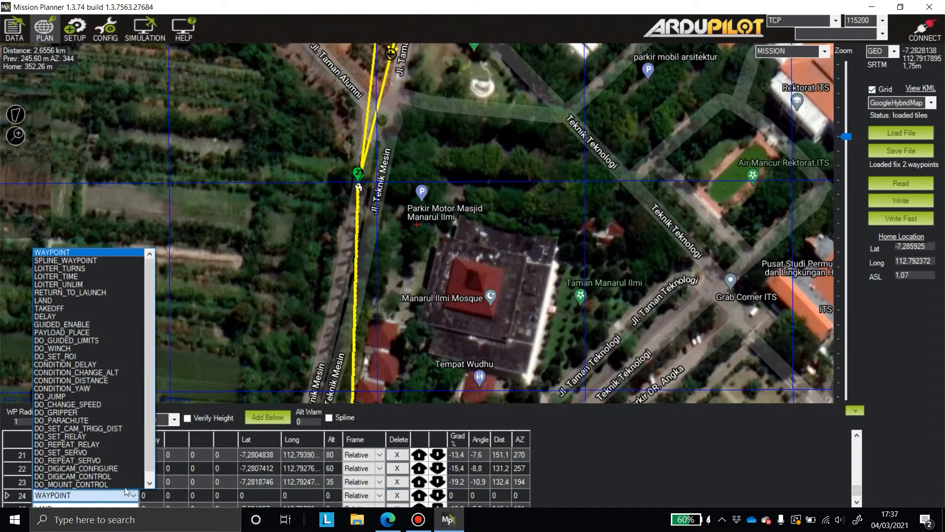
{"action": "left_click", "coordinate": [106, 458]}
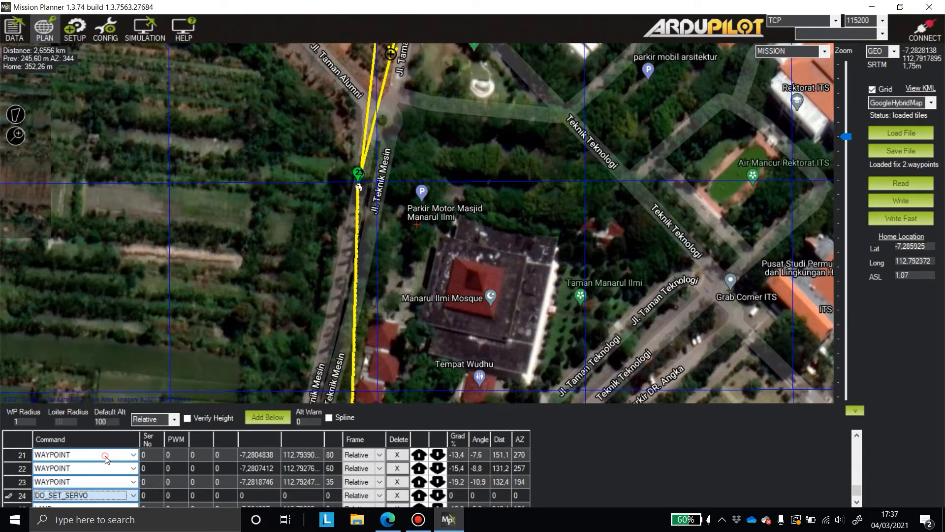
Set the DO_SET_SERVO command below waypoint 23 to servo 5 with a PWM of 1900
{"action": "left_click", "coordinate": [155, 494]}
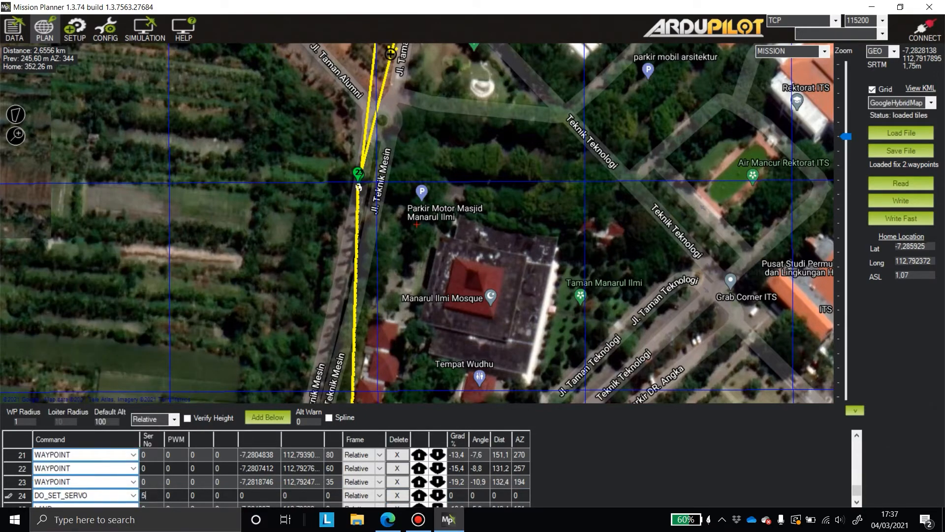
{"action": "left_click", "coordinate": [170, 496]}
{"action": "scroll", "coordinate": [398, 344], "scroll_direction": "down", "scroll_amount": 1}
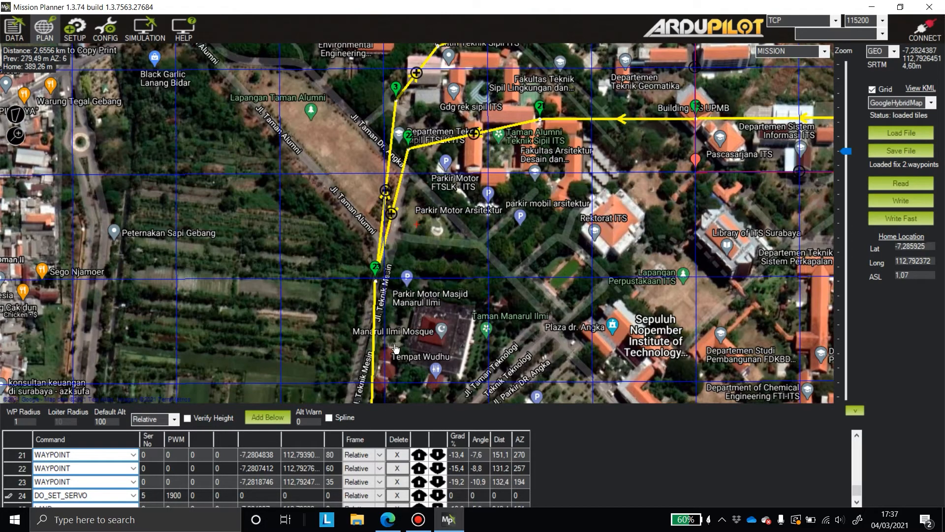
Examine the final approach from waypoint 23 to the landing point in ITS Stadium, as well as the two survey legs
{"action": "left_click_drag", "start_coordinate": [398, 344], "coordinate": [409, 289]}
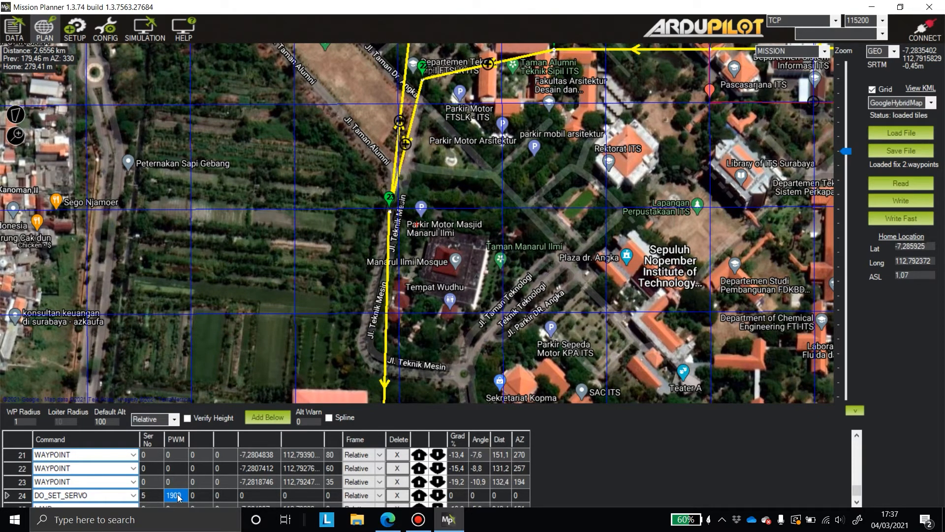
{"action": "left_click_drag", "start_coordinate": [397, 345], "coordinate": [368, 201]}
{"action": "key", "text": "Down"}
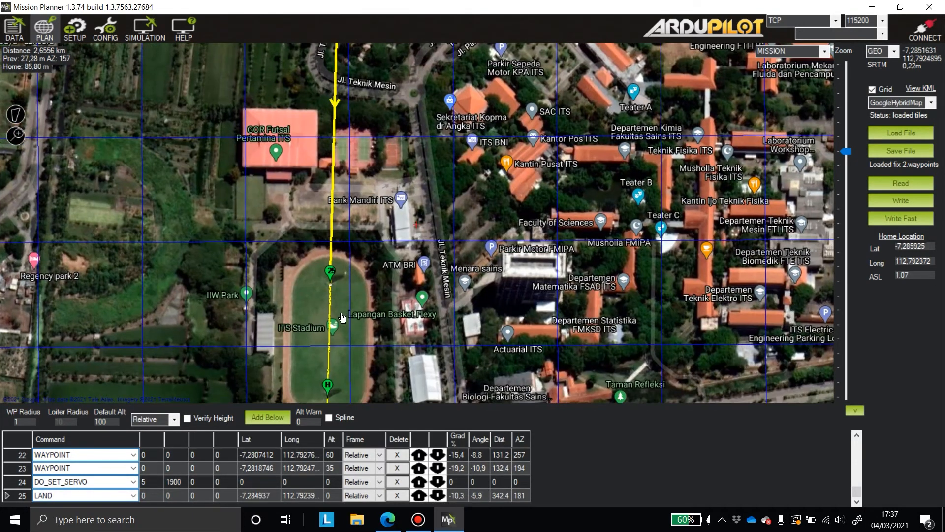
{"action": "scroll", "coordinate": [327, 329], "scroll_direction": "up", "scroll_amount": 1}
{"action": "scroll", "coordinate": [326, 329], "scroll_direction": "down", "scroll_amount": 1}
{"action": "scroll", "coordinate": [333, 325], "scroll_direction": "down", "scroll_amount": 2}
{"action": "left_click_drag", "start_coordinate": [495, 173], "coordinate": [368, 346]}
{"action": "scroll", "coordinate": [428, 251], "scroll_direction": "up", "scroll_amount": 1}
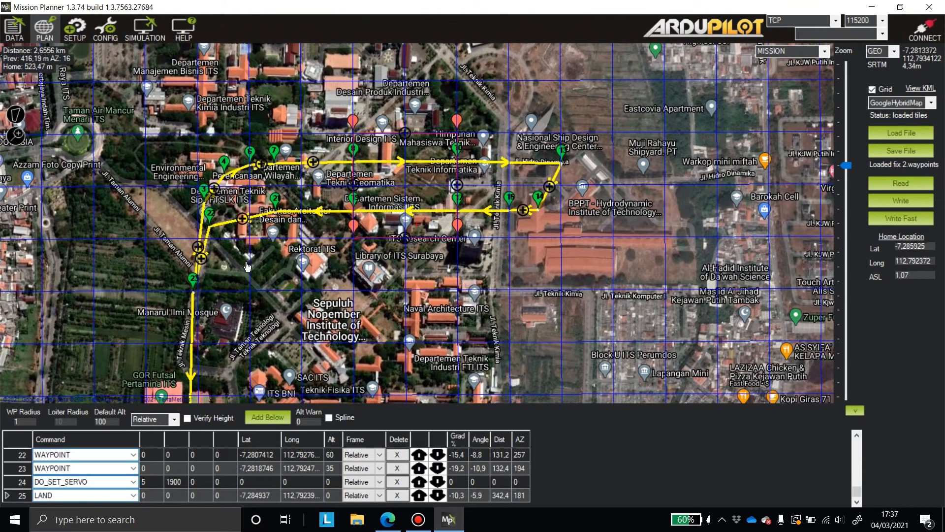
{"action": "left_click_drag", "start_coordinate": [241, 266], "coordinate": [293, 244]}
Read the Tugas 3 requirements in the Mission Planner PDF and check the survey polygon's area in Mission Planner against the 200x200 m requirement
{"action": "key", "text": "alt+Tab"}
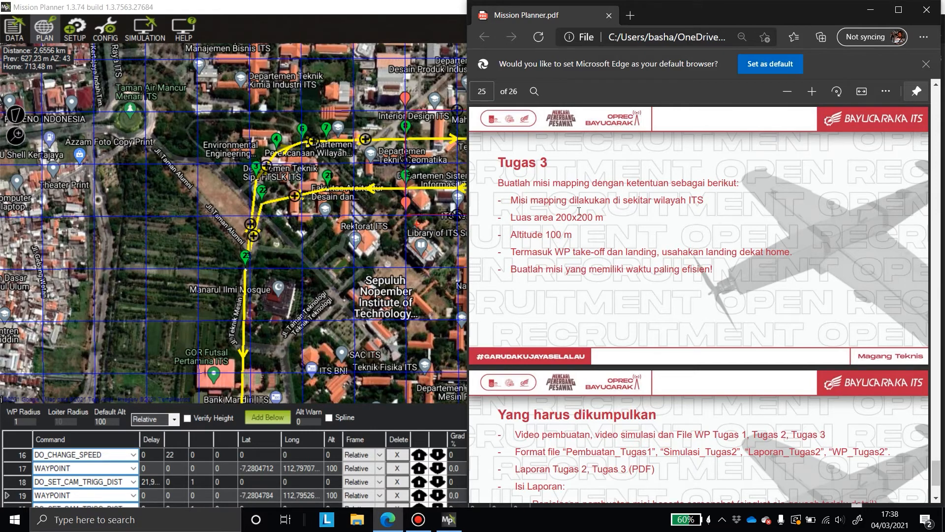
{"action": "key", "text": "alt+Tab"}
{"action": "left_click", "coordinate": [16, 115]}
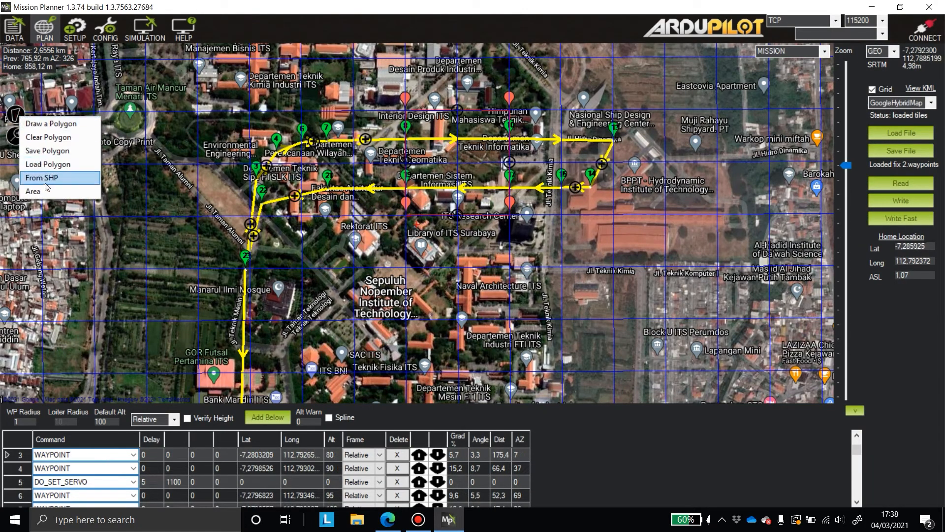
{"action": "left_click", "coordinate": [39, 191]}
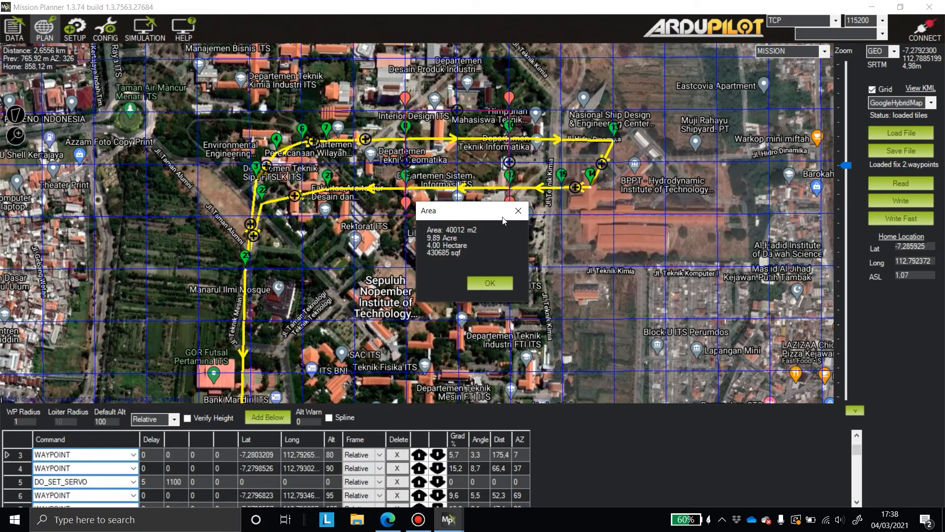
{"action": "left_click", "coordinate": [518, 211]}
Check the altitudes of the survey waypoints in the mission list against the assignment's 100 m requirement
{"action": "key", "text": "alt+Tab"}
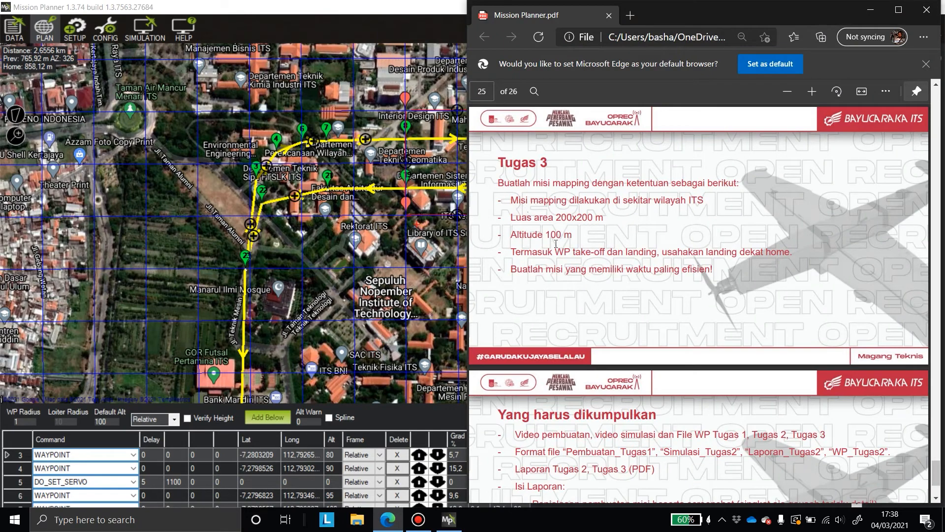
{"action": "key", "text": "alt+Tab"}
{"action": "scroll", "coordinate": [288, 471], "scroll_direction": "down", "scroll_amount": 1}
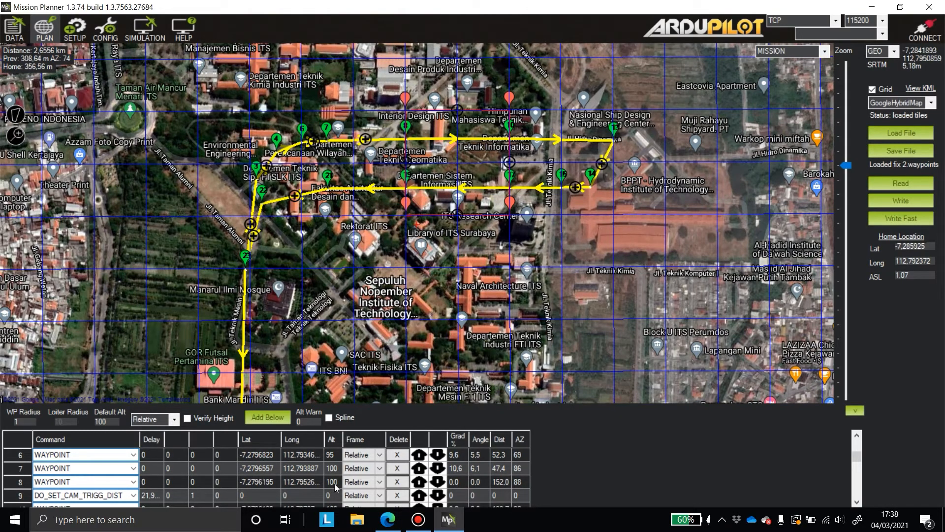
{"action": "scroll", "coordinate": [334, 483], "scroll_direction": "down", "scroll_amount": 4}
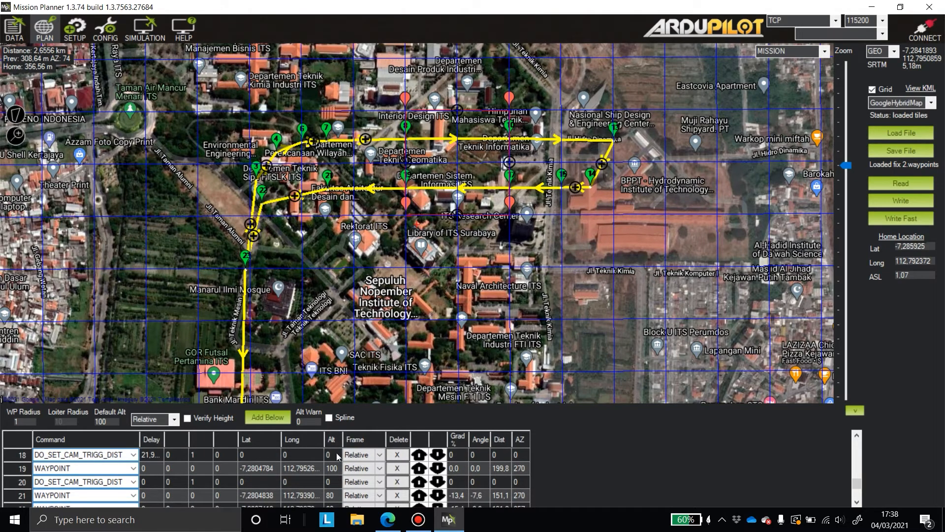
{"action": "scroll", "coordinate": [336, 453], "scroll_direction": "up", "scroll_amount": 1}
Check the takeoff and landing points in ITS Stadium against the assignment's requirement to land near home
{"action": "key", "text": "alt+Tab"}
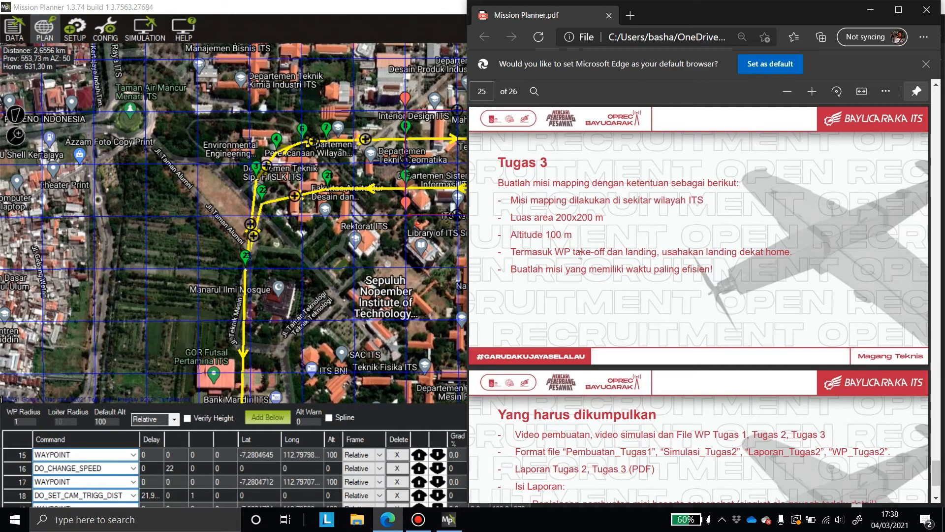
{"action": "key", "text": "alt+Tab"}
{"action": "scroll", "coordinate": [359, 303], "scroll_direction": "up", "scroll_amount": 3}
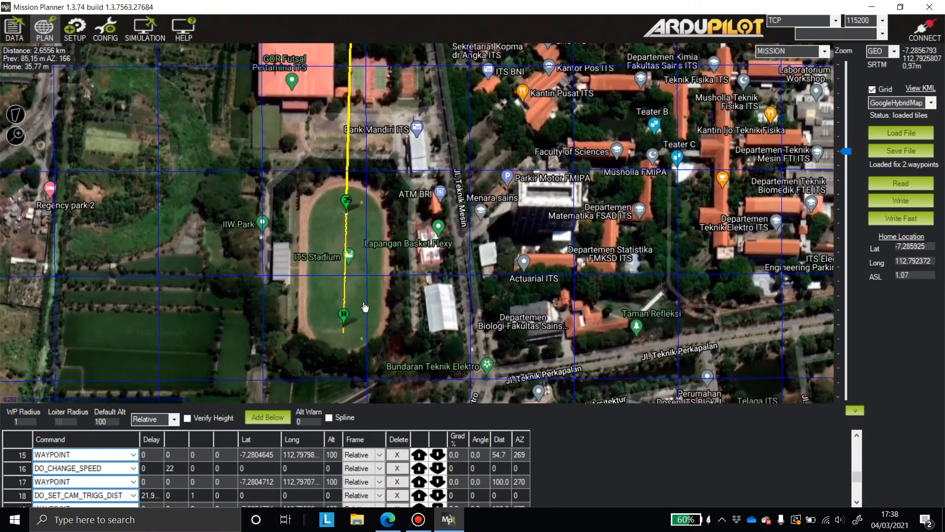
{"action": "left_click", "coordinate": [348, 216]}
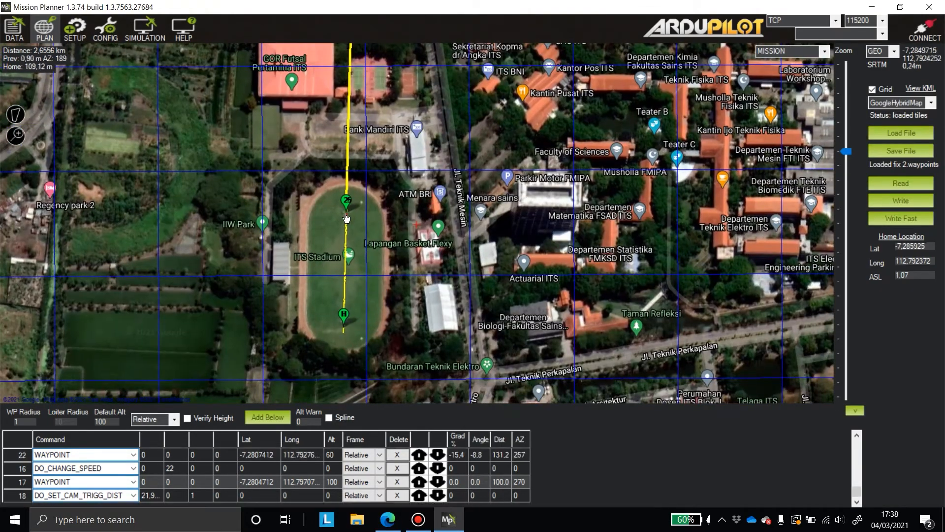
Read the assignment's time-efficiency requirement and review the whole mission route on the map against it
{"action": "key", "text": "alt+Tab"}
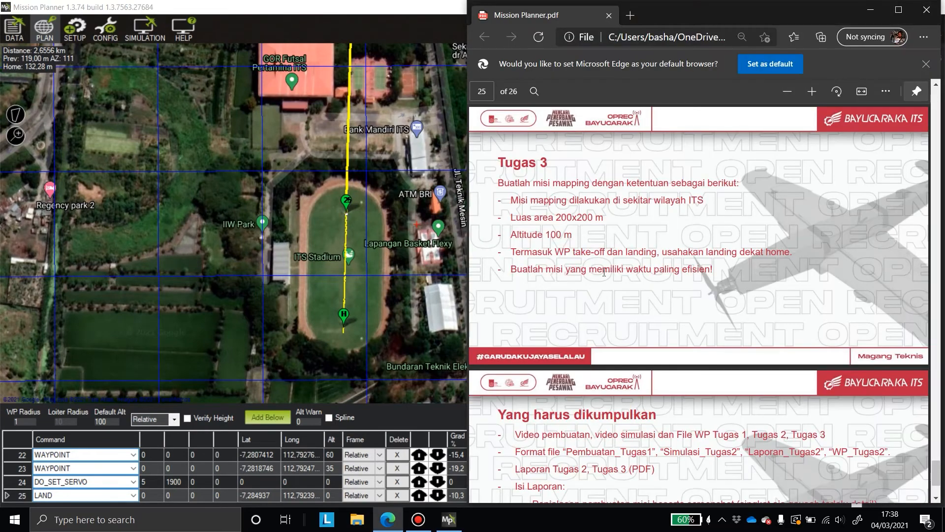
{"action": "key", "text": "alt+Tab"}
{"action": "scroll", "coordinate": [509, 244], "scroll_direction": "down", "scroll_amount": 2}
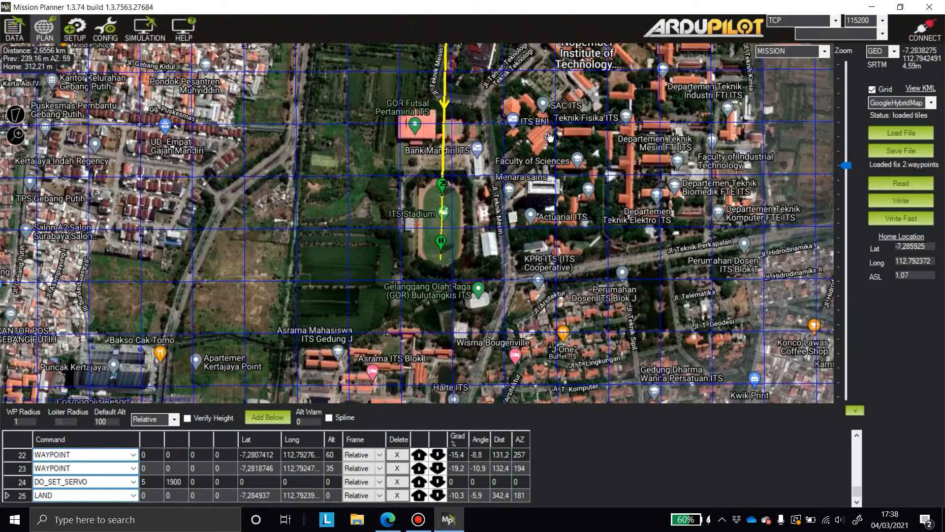
{"action": "scroll", "coordinate": [508, 245], "scroll_direction": "down", "scroll_amount": 3}
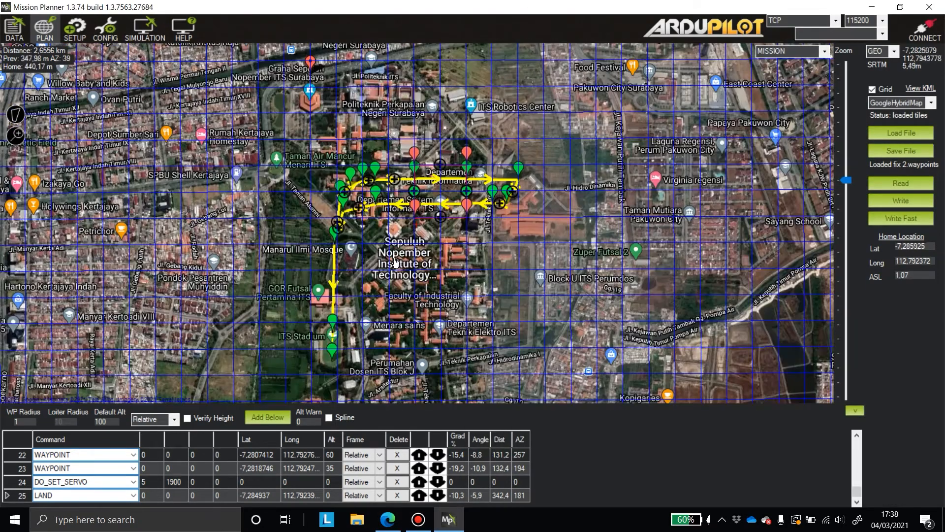
{"action": "scroll", "coordinate": [413, 241], "scroll_direction": "up", "scroll_amount": 2}
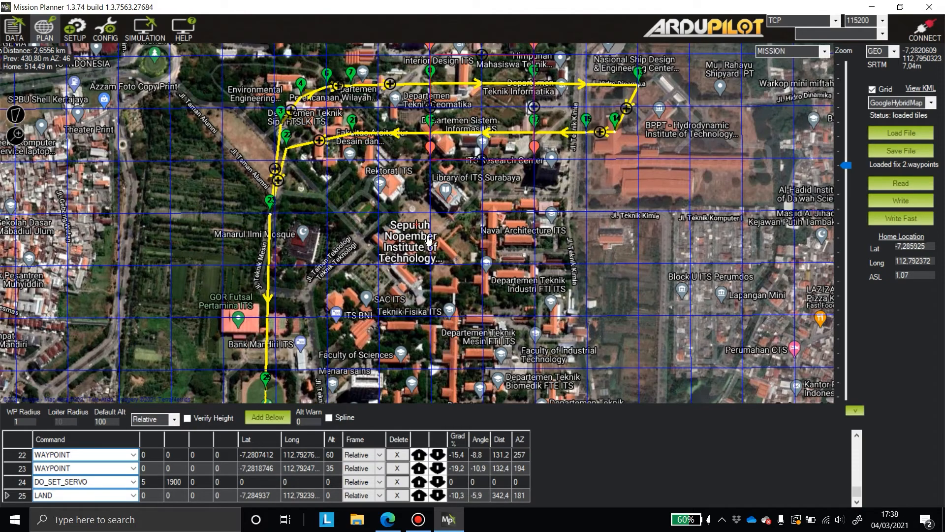
{"action": "scroll", "coordinate": [428, 240], "scroll_direction": "down", "scroll_amount": 2}
{"action": "scroll", "coordinate": [438, 219], "scroll_direction": "up", "scroll_amount": 2}
{"action": "left_click_drag", "start_coordinate": [439, 231], "coordinate": [389, 239]}
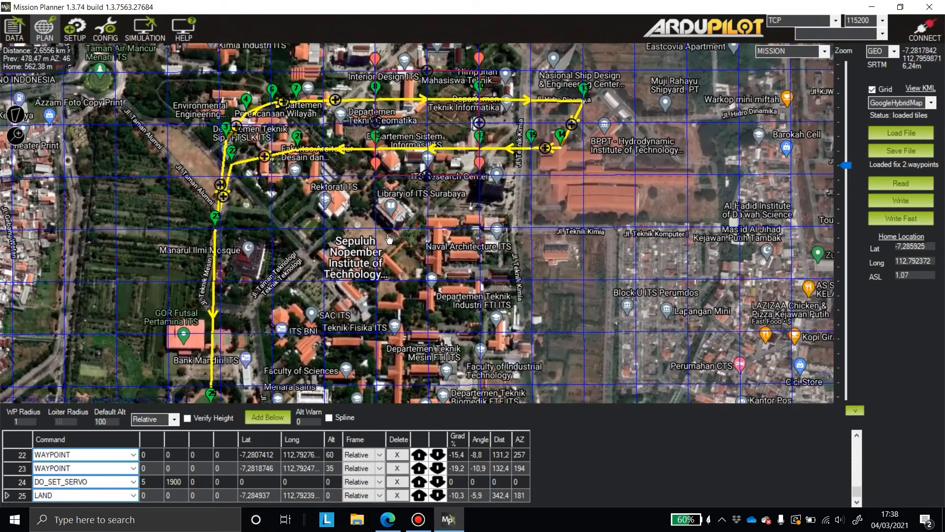
{"action": "left_click_drag", "start_coordinate": [364, 275], "coordinate": [374, 310]}
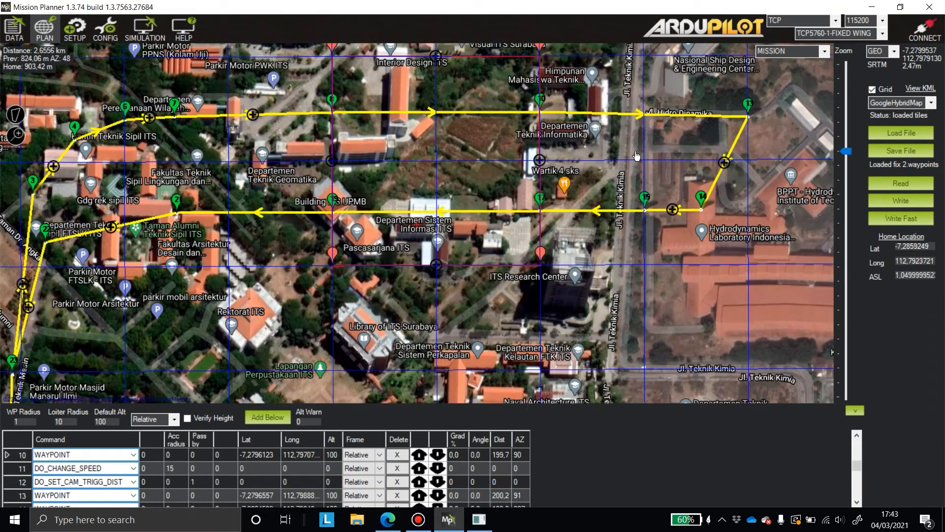
Examine the route from the wide turn along the return survey leg and descent to the stadium landing point
{"action": "left_click_drag", "start_coordinate": [610, 165], "coordinate": [684, 199]}
{"action": "scroll", "coordinate": [684, 200], "scroll_direction": "down", "scroll_amount": 3}
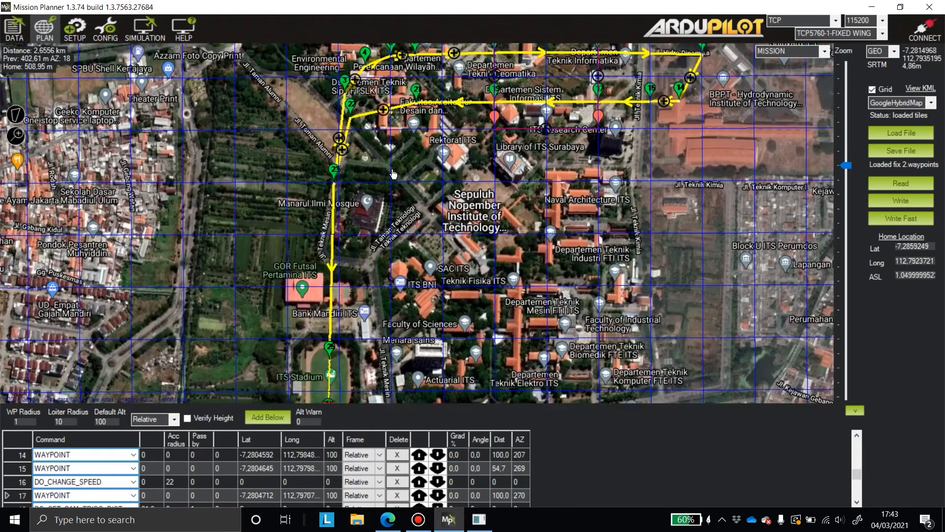
{"action": "left_click_drag", "start_coordinate": [393, 174], "coordinate": [403, 261]}
{"action": "scroll", "coordinate": [402, 261], "scroll_direction": "up", "scroll_amount": 1}
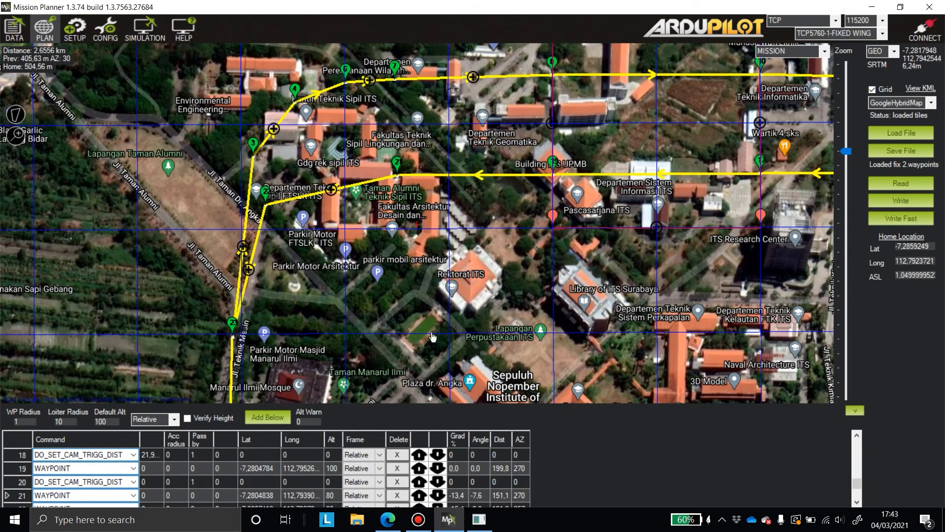
{"action": "left_click_drag", "start_coordinate": [428, 384], "coordinate": [475, 59]}
{"action": "left_click_drag", "start_coordinate": [335, 330], "coordinate": [361, 187]}
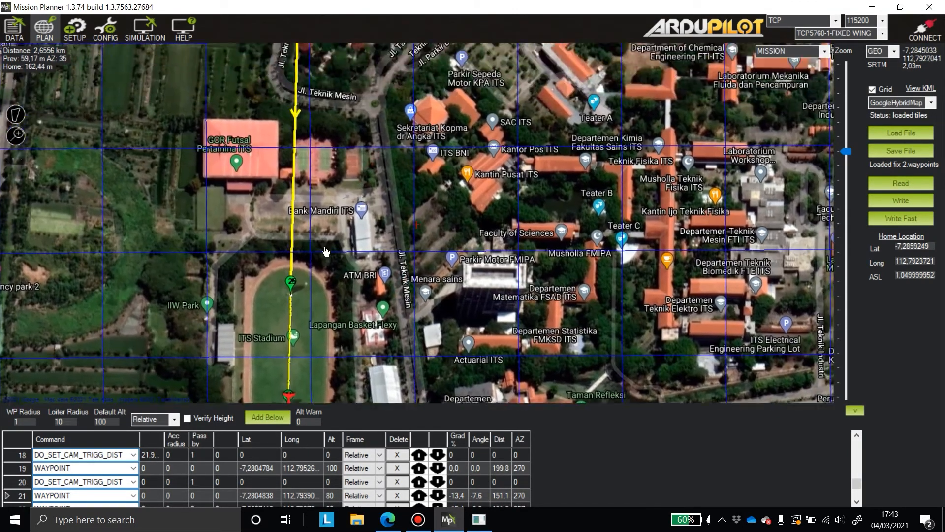
{"action": "left_click_drag", "start_coordinate": [435, 44], "coordinate": [379, 222]}
{"action": "left_click_drag", "start_coordinate": [416, 143], "coordinate": [413, 218]}
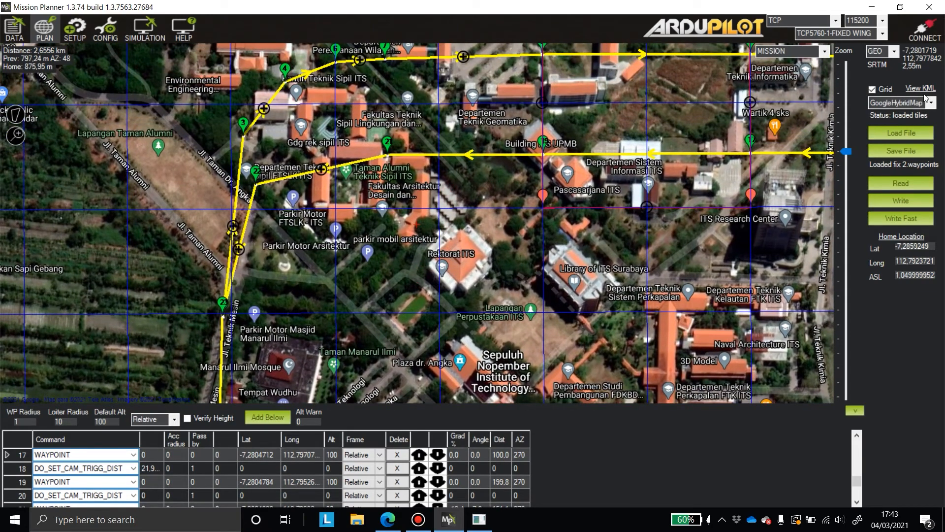
Export the mission as a KML view, open the downloaded file in Google Earth Pro, and dismiss the start-up tips
{"action": "left_click", "coordinate": [932, 91]}
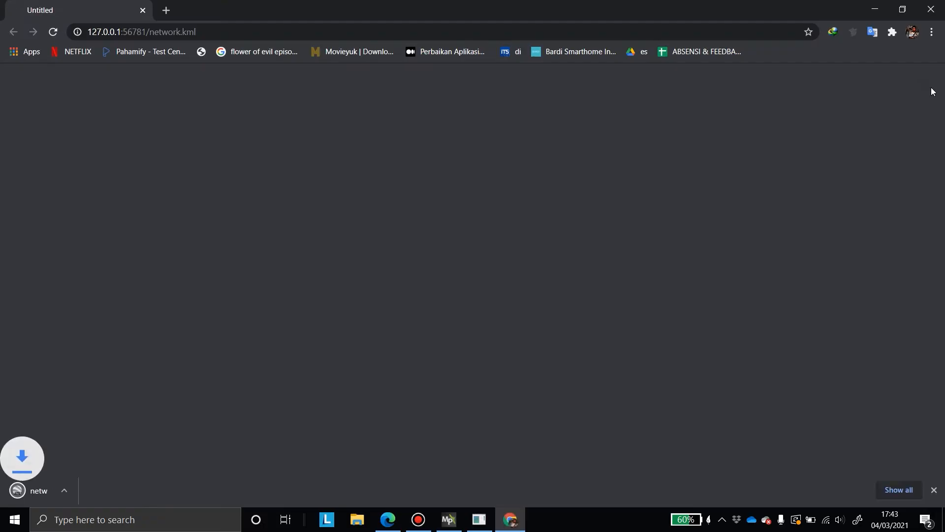
{"action": "left_click", "coordinate": [55, 485]}
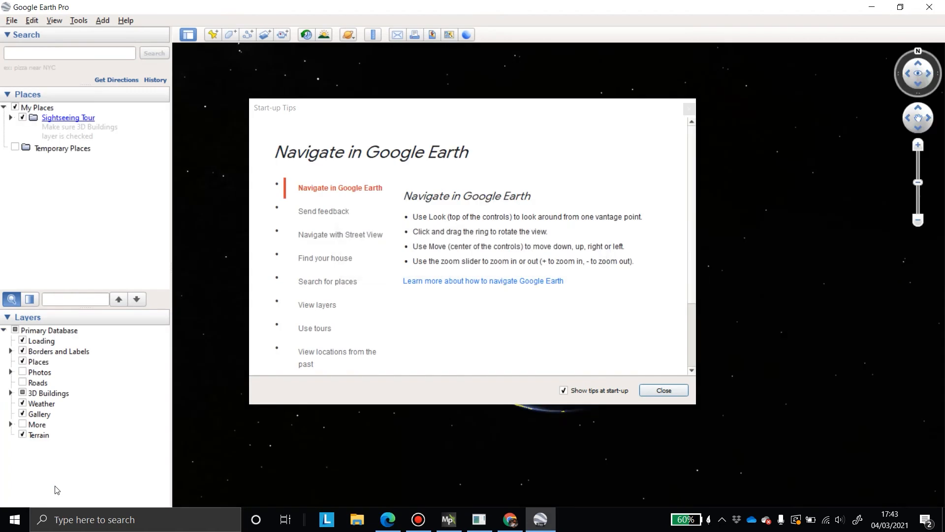
{"action": "left_click", "coordinate": [664, 390]}
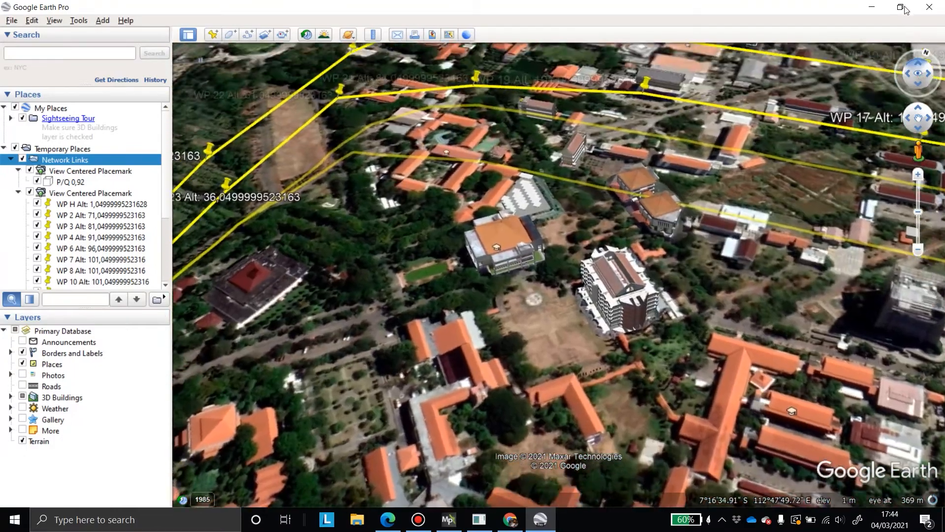
Examine the 3D flight path over the campus and its takeoff and landing points in ITS Stadium
{"action": "scroll", "coordinate": [549, 265], "scroll_direction": "up", "scroll_amount": 3}
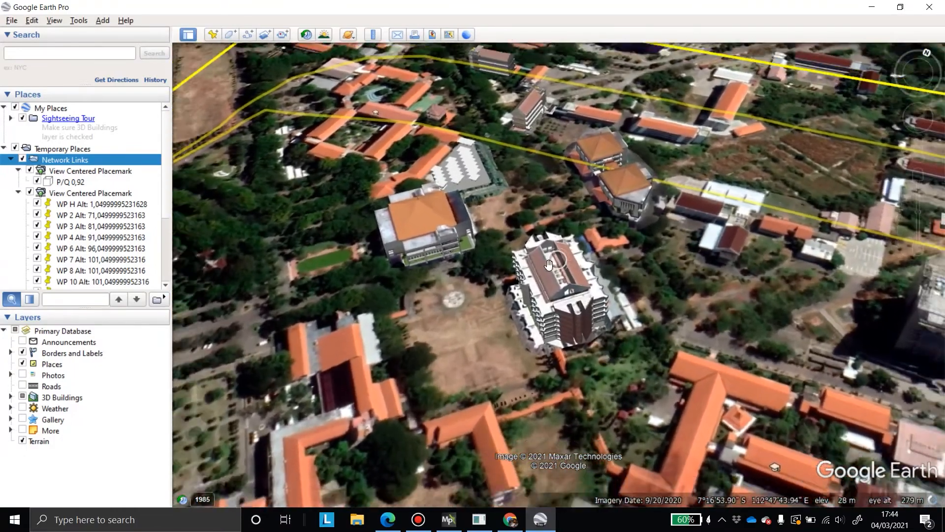
{"action": "scroll", "coordinate": [549, 264], "scroll_direction": "down", "scroll_amount": 3}
{"action": "left_click_drag", "start_coordinate": [549, 265], "coordinate": [649, 182]}
{"action": "left_click_drag", "start_coordinate": [236, 337], "coordinate": [266, 365]}
{"action": "scroll", "coordinate": [420, 230], "scroll_direction": "up", "scroll_amount": 1}
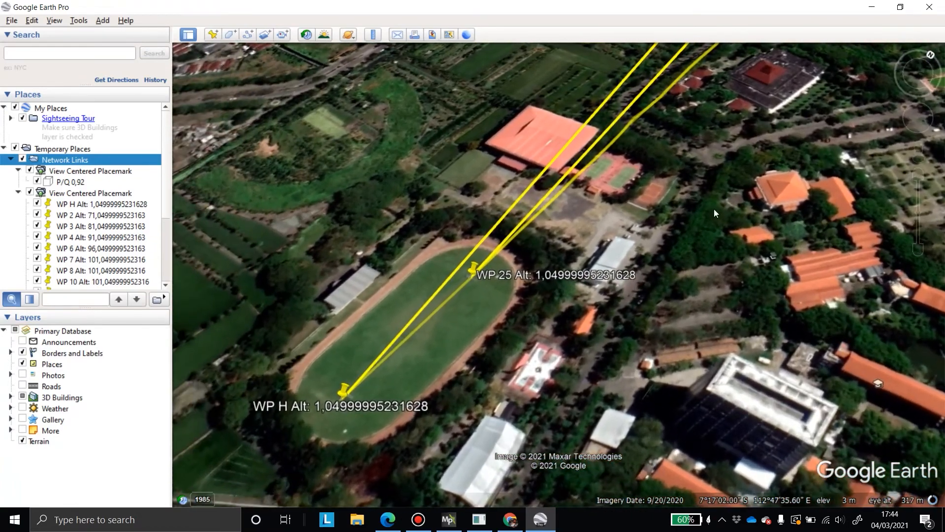